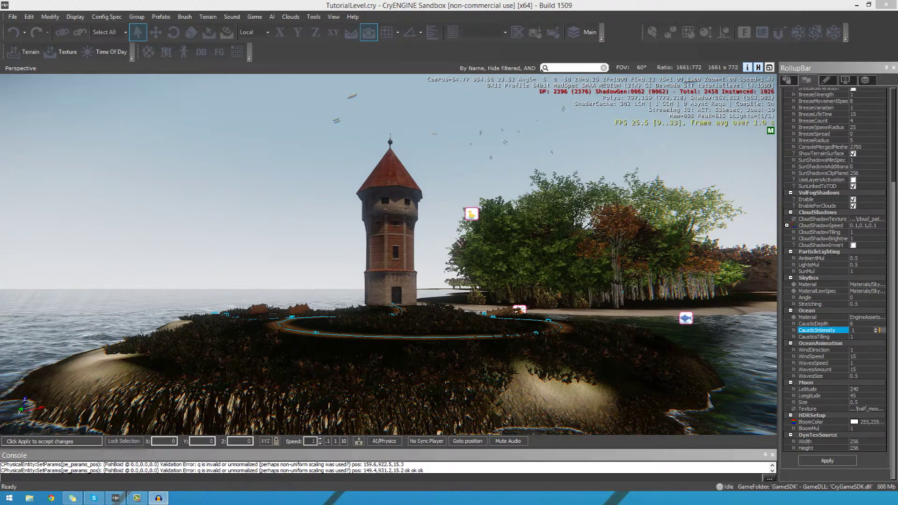
Review the sticky note listing the environment settings, from fog view distance to HDR, alongside the tower island level
key("alt+Tab")
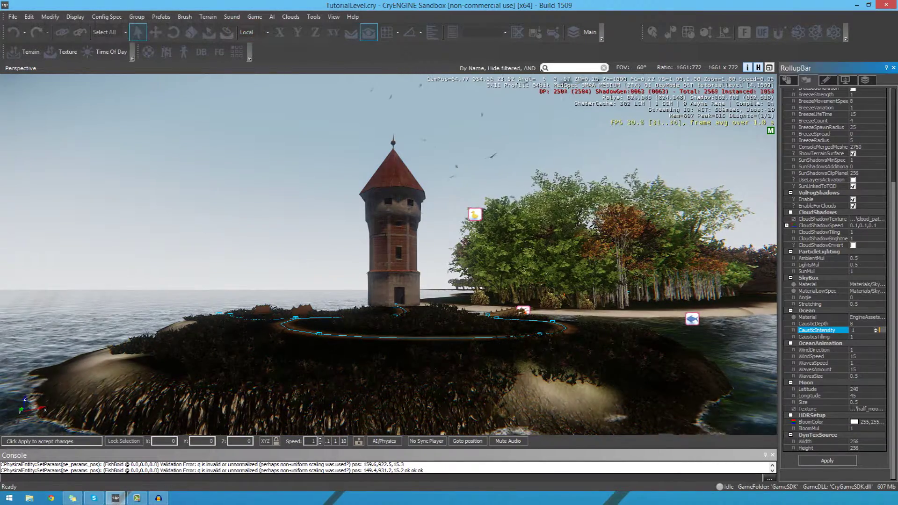
scroll(833, 276, "up", 1)
scroll(835, 280, "up", 4)
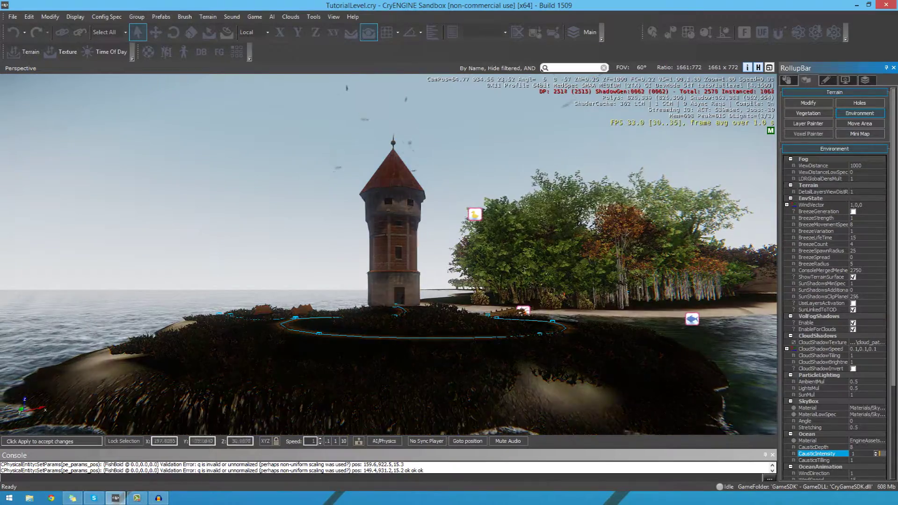
key("w")
right_click_drag(634, 411, 651, 423)
key("s")
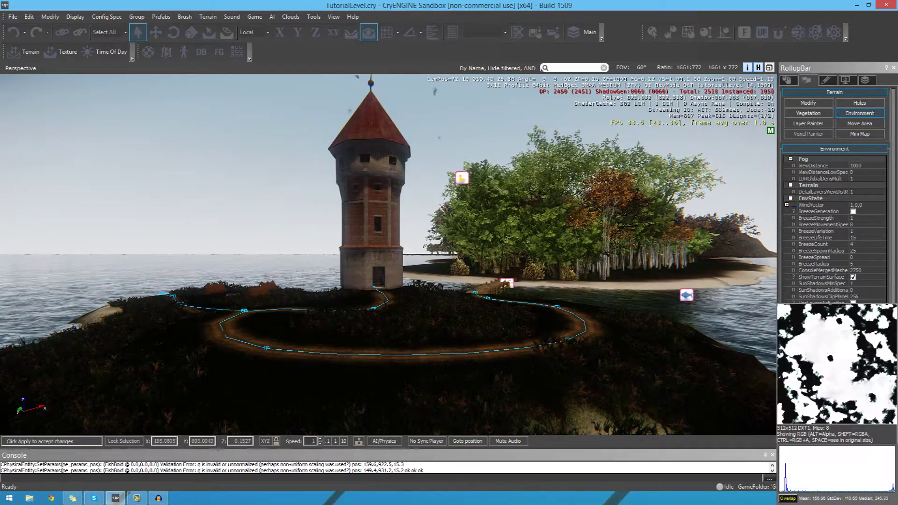
left_click_drag(897, 136, 552, 150)
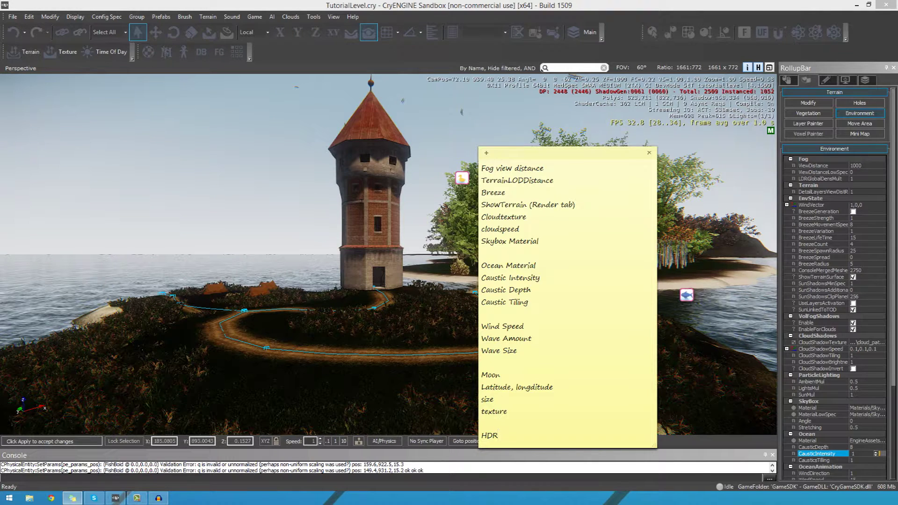
key("alt+Tab")
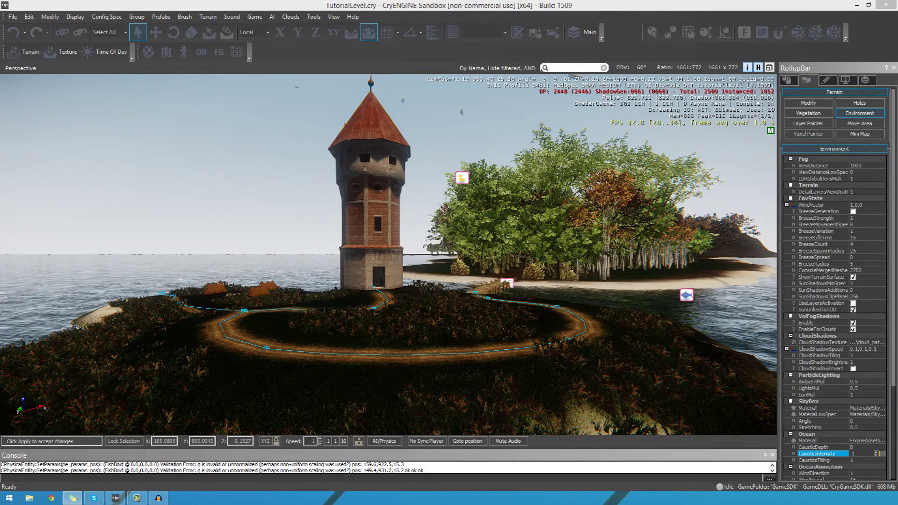
Examine the level's tower island, forest island, shoreline and ocean, along with the current Environment settings
key("w")
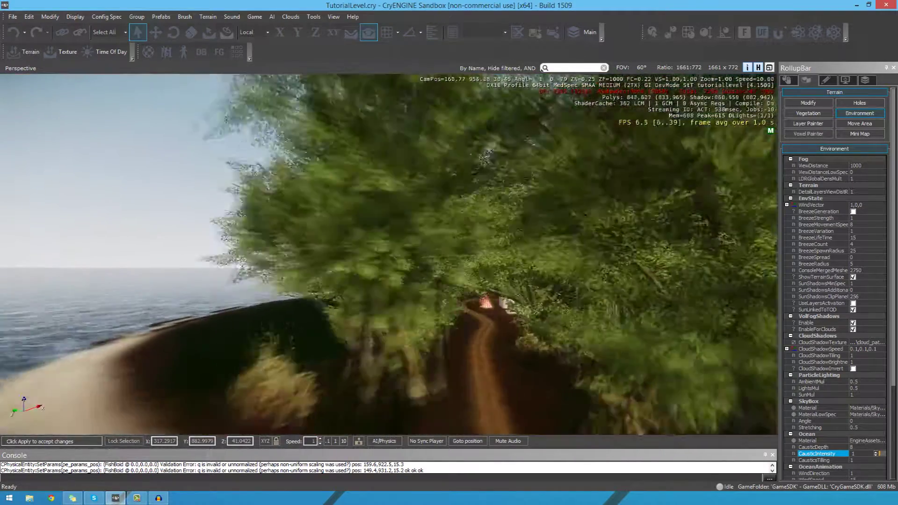
key("w")
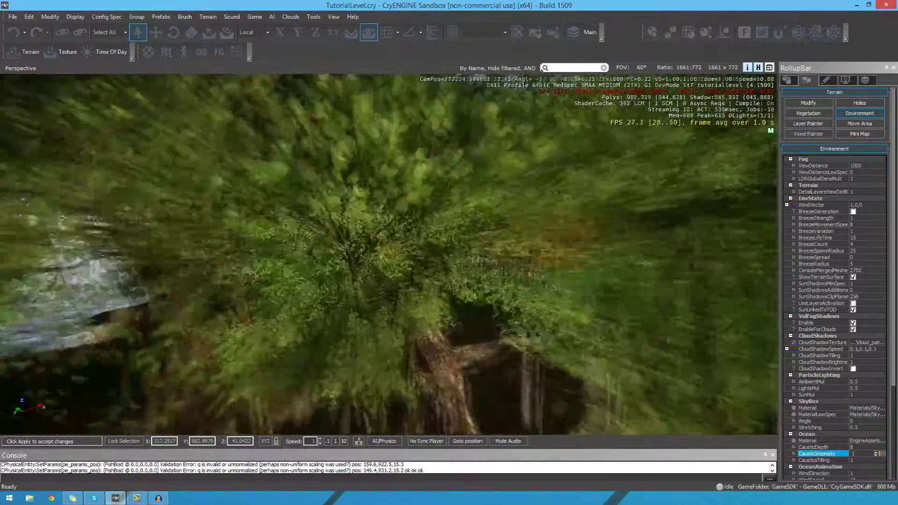
key("w")
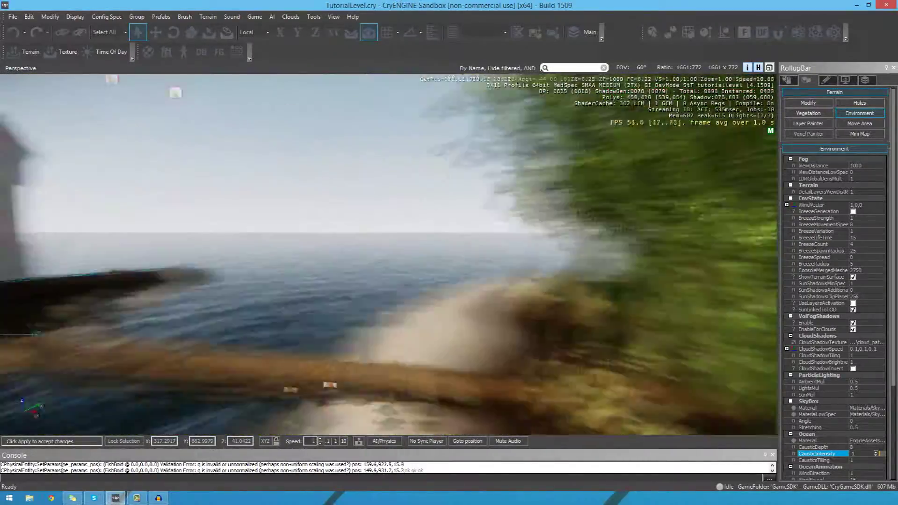
key("w")
left_click_drag(892, 234, 892, 327)
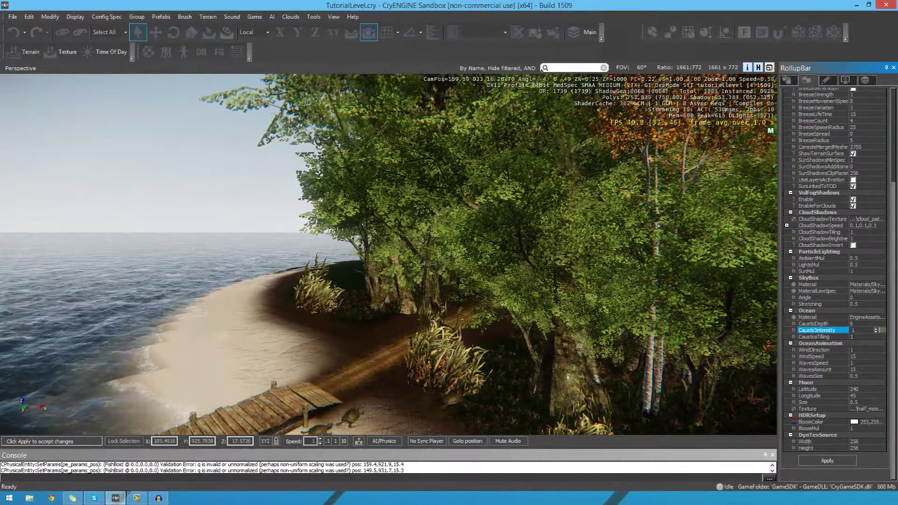
scroll(835, 281, "up", 5)
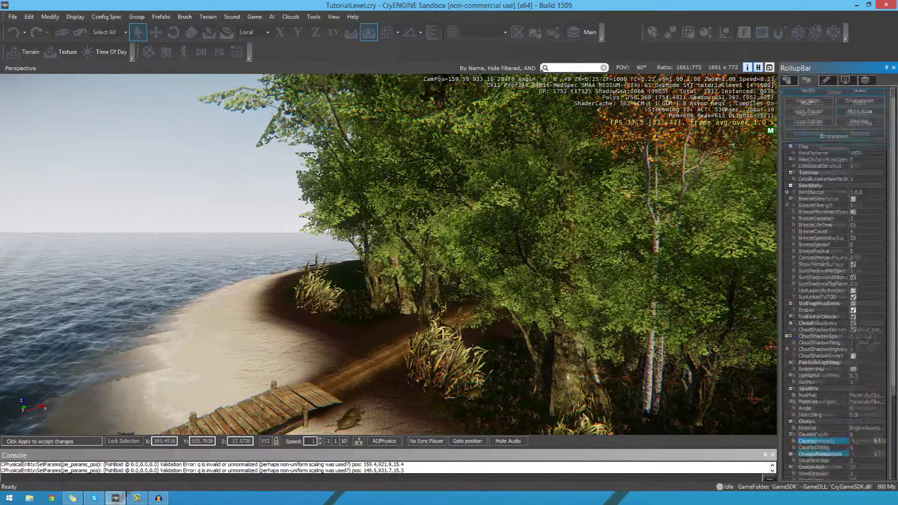
scroll(835, 281, "down", 5)
right_click_drag(388, 254, 281, 254)
key("w")
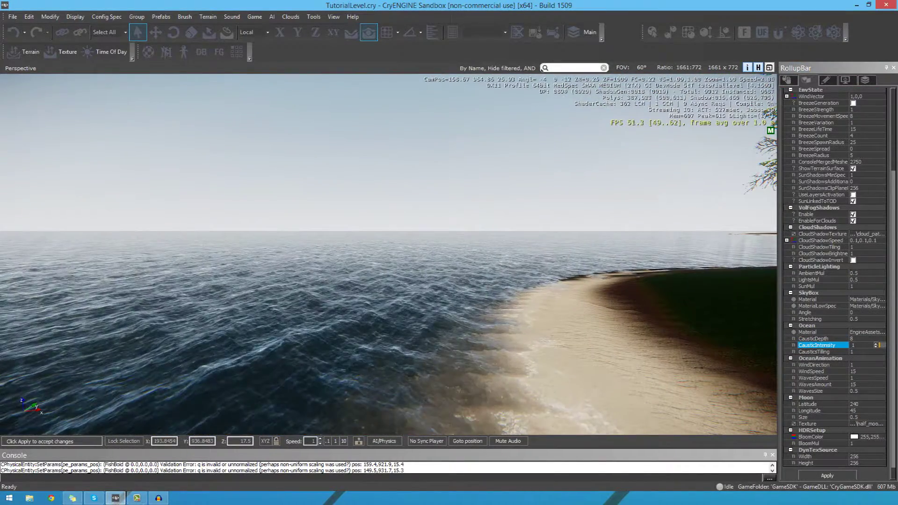
key("a")
key("s")
right_click_drag(281, 254, 435, 241)
key("s")
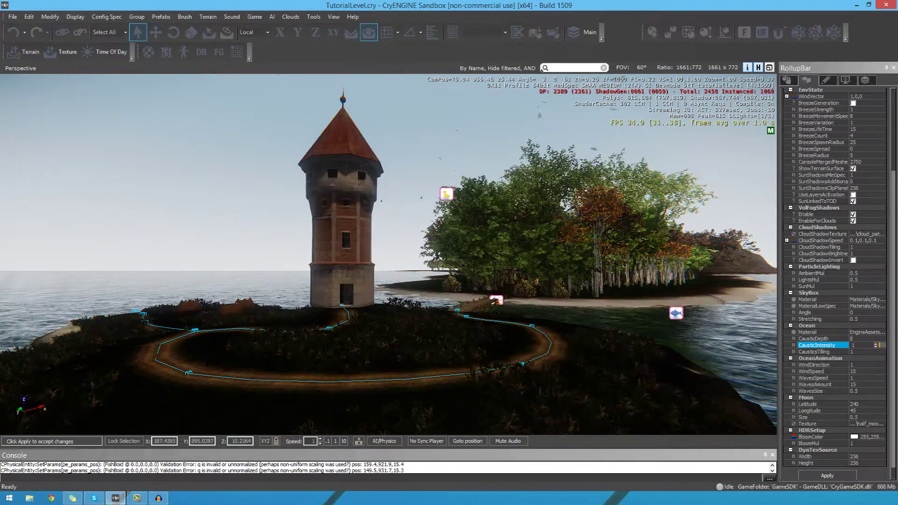
scroll(835, 281, "up", 2)
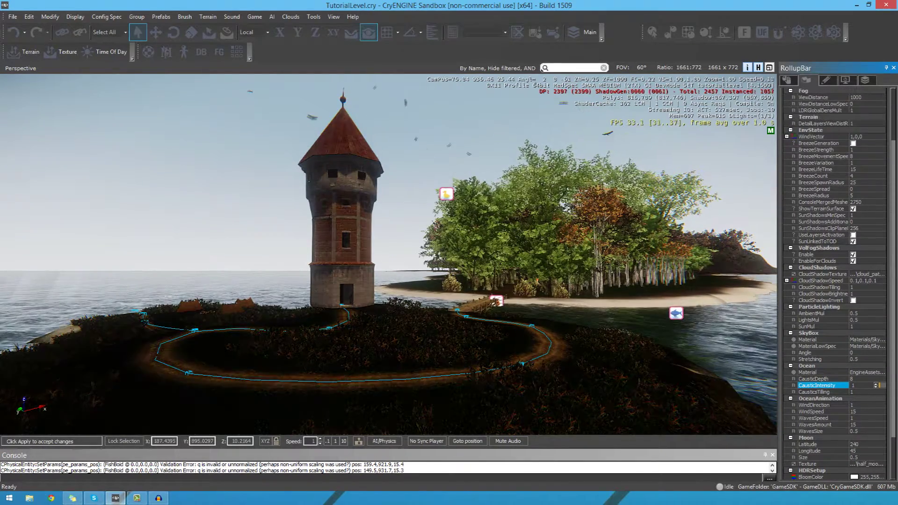
key("w")
mouse_move(388, 254)
right_mouse_down()
mouse_move(421, 250)
mouse_move(394, 249)
right_mouse_up()
key("s")
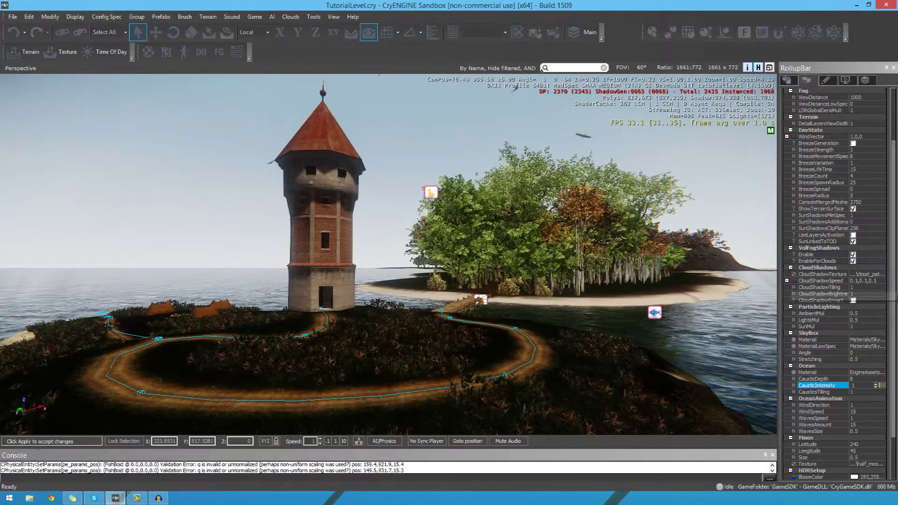
Reopen the terrain Environment settings from the object creation tools and look through their categories
left_click_drag(893, 297, 893, 243)
left_click(787, 80)
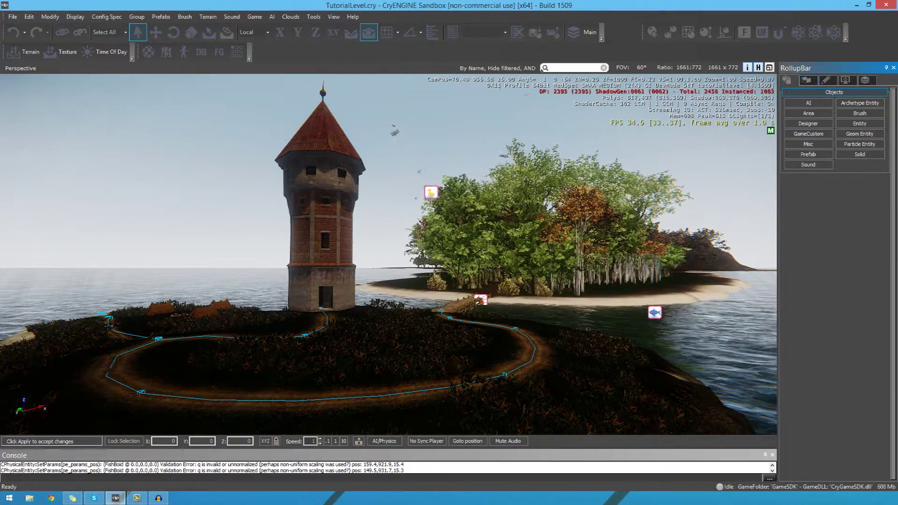
left_click(807, 80)
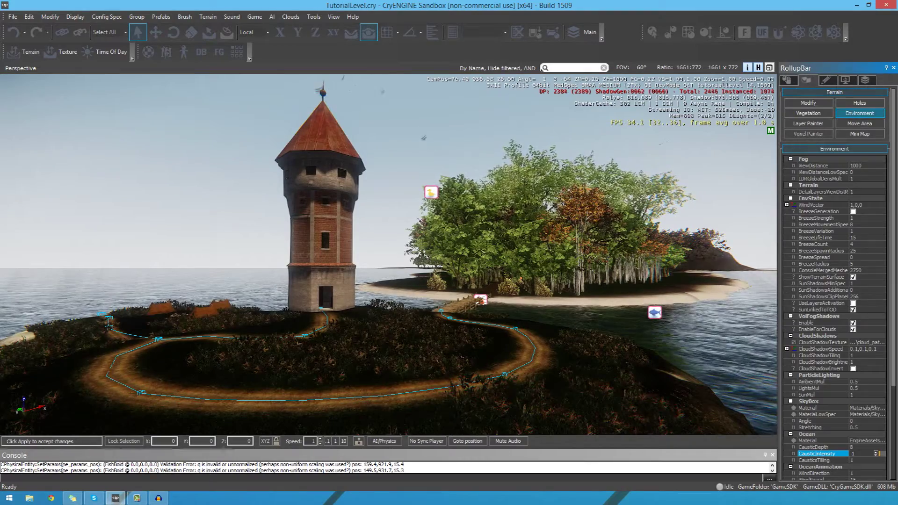
left_click(860, 113)
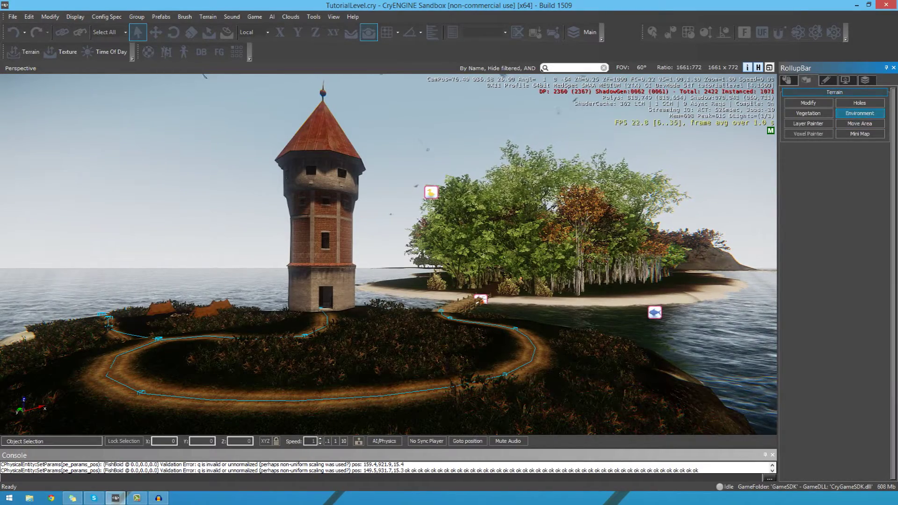
left_click(860, 114)
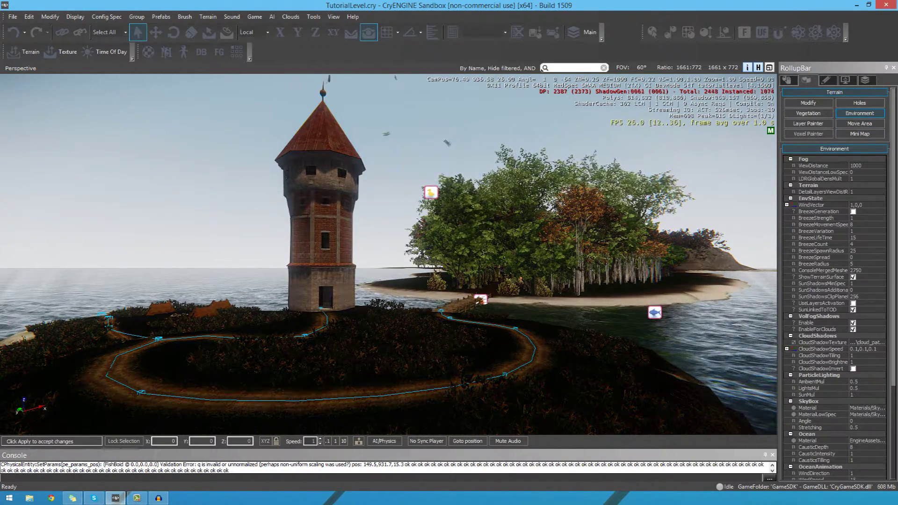
scroll(835, 281, "down", 6)
scroll(835, 281, "up", 4)
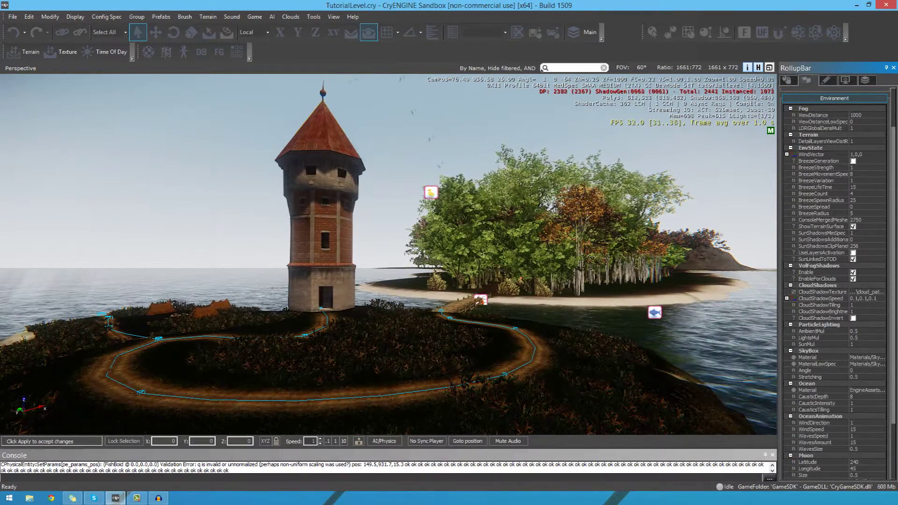
Set the fog ViewDistance to 15 and inspect how much of the tower island is rendered
key("a")
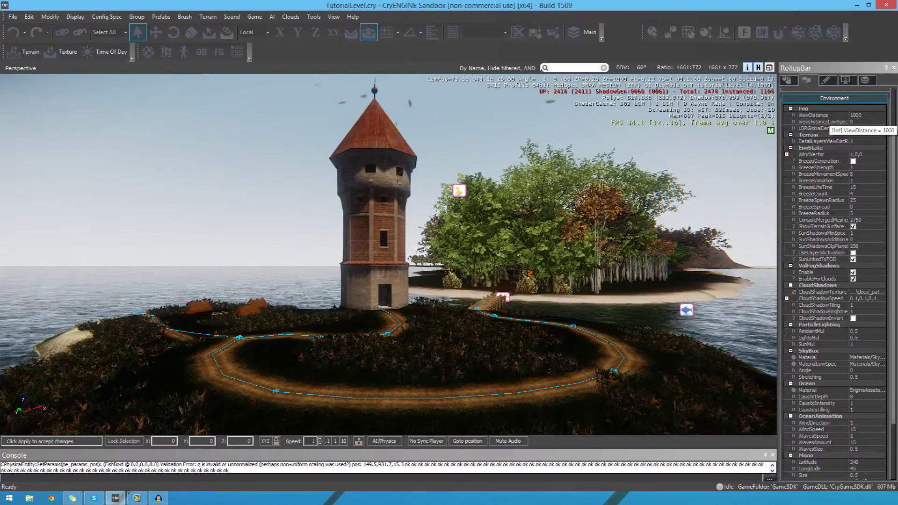
left_click(831, 115)
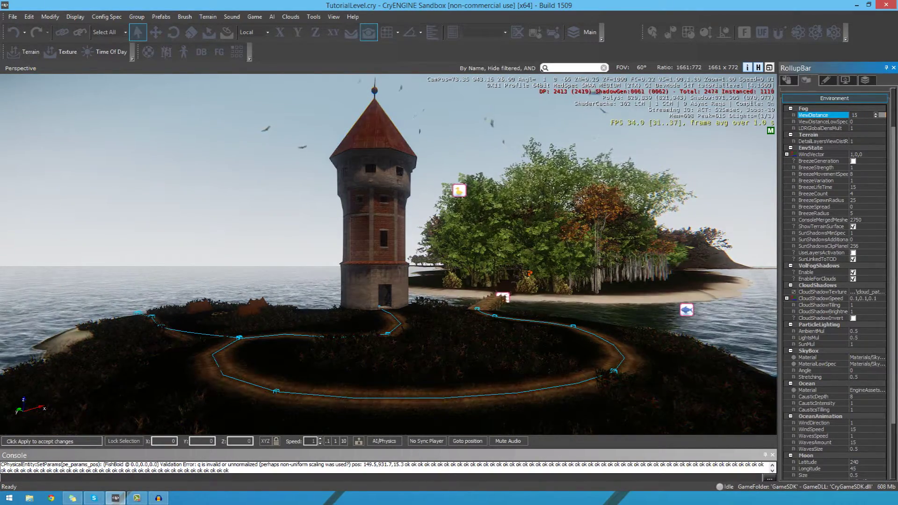
key("Return")
right_click_drag(566, 296, 556, 314)
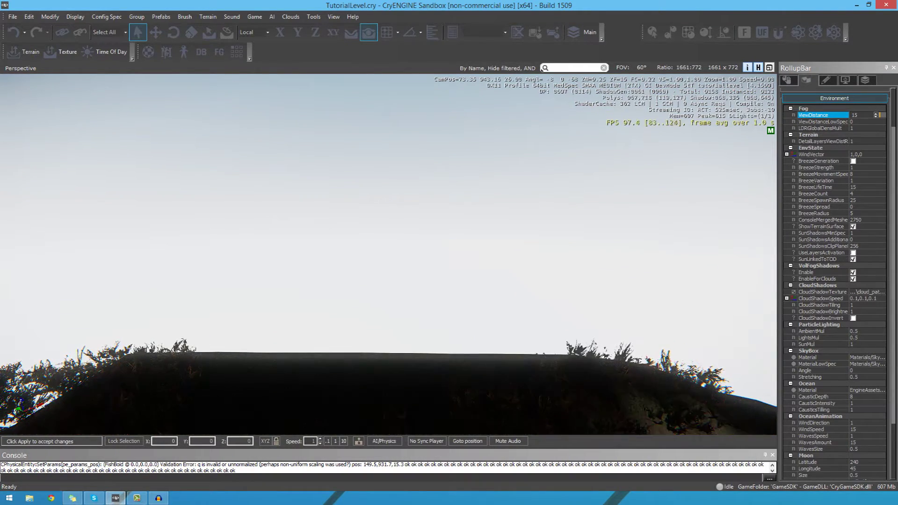
key("w")
right_click_drag(557, 315, 634, 269)
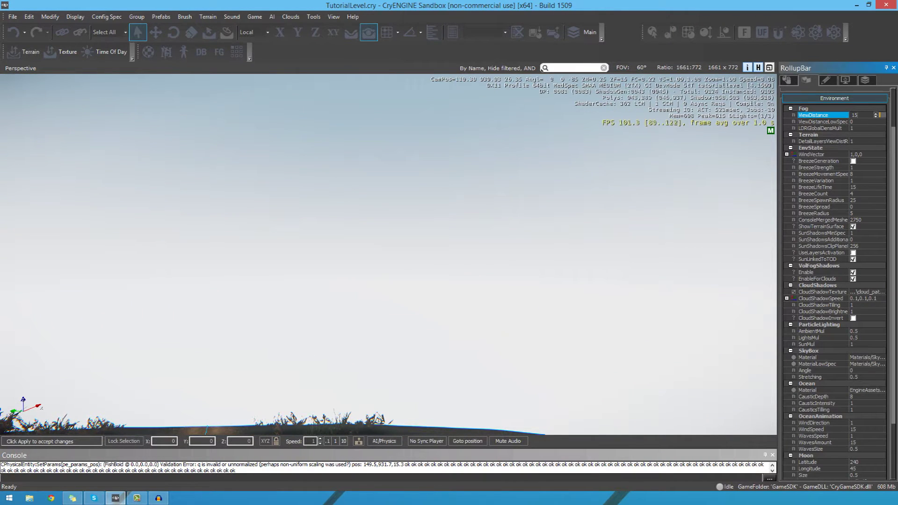
Set the fog ViewDistance to 150 and inspect the rendering of both islands from several viewpoints
key("Return")
key("s")
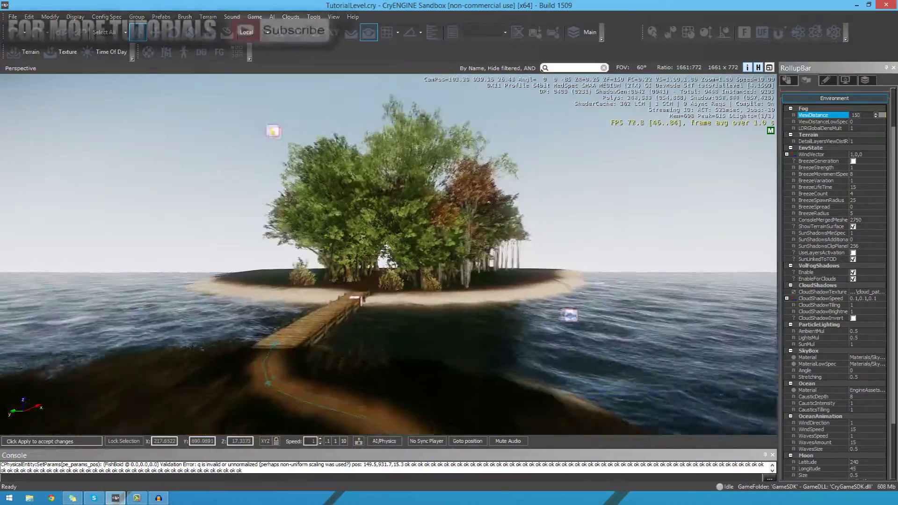
key("w")
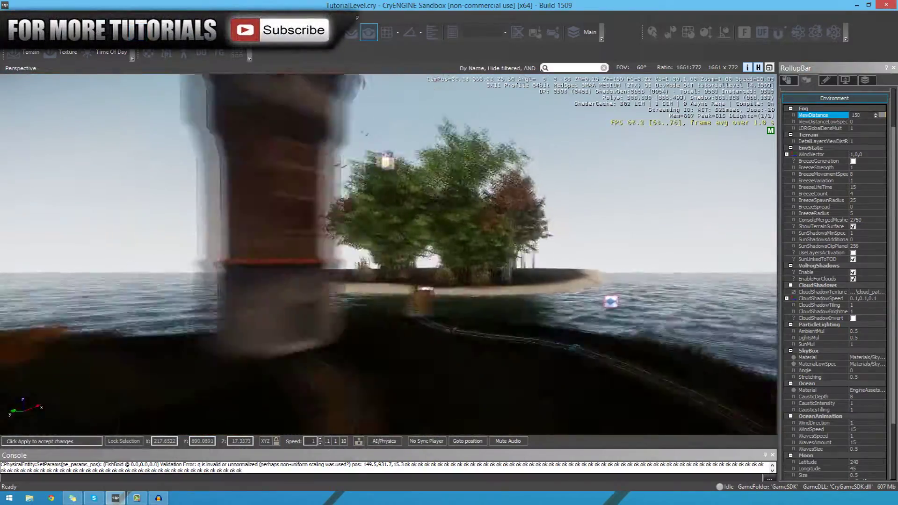
key("w")
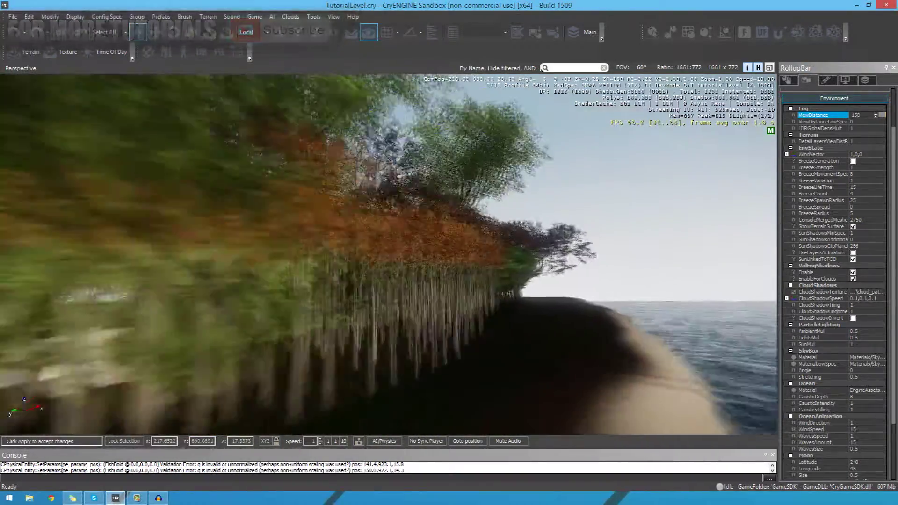
key("w")
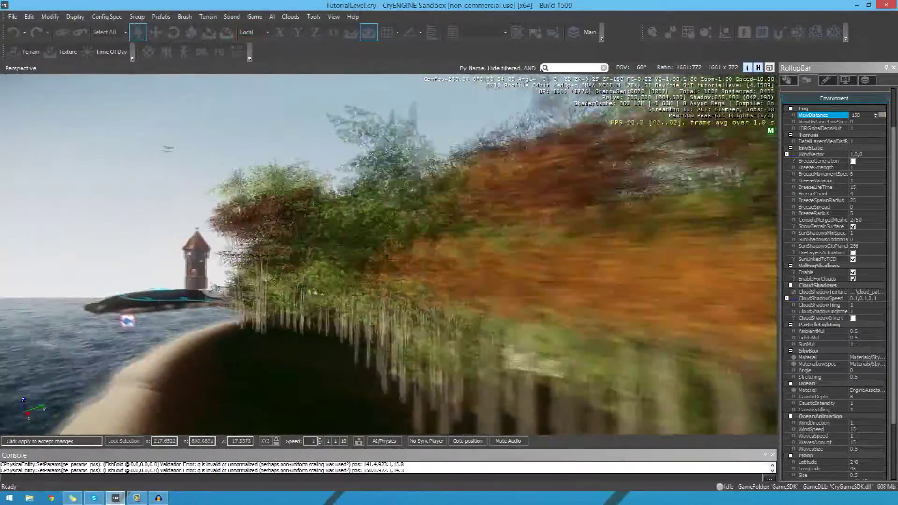
key("w")
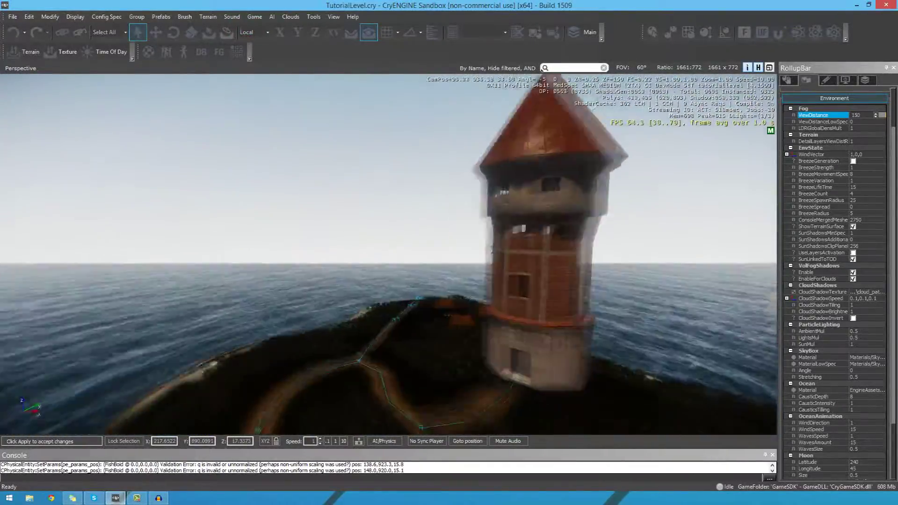
key("w")
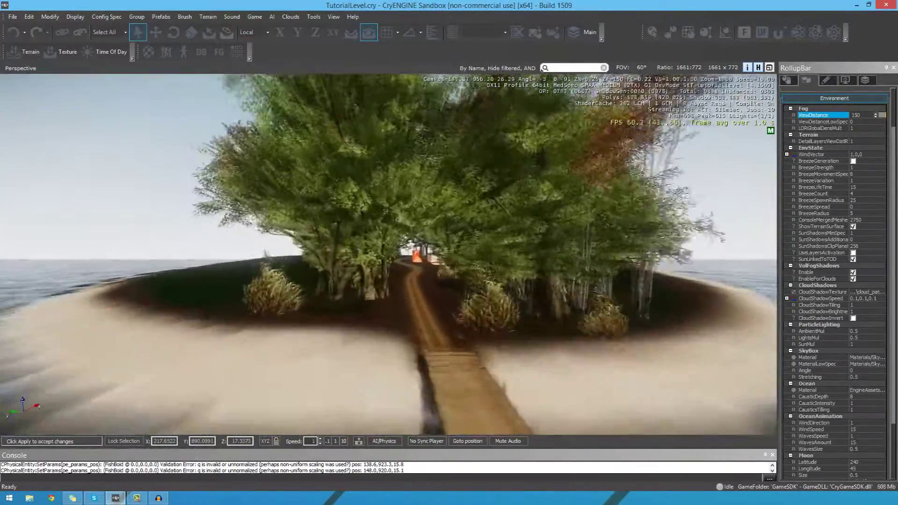
key("s")
key("a")
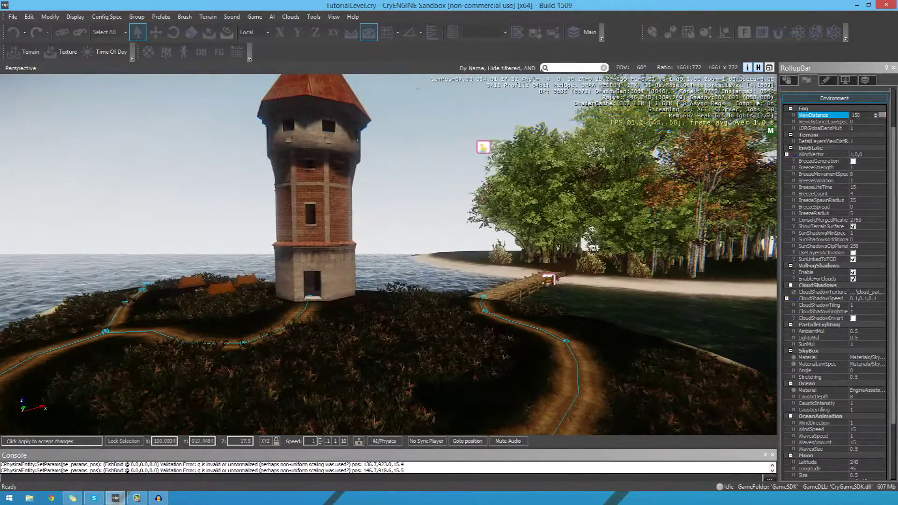
Set the fog ViewDistanceLowSpec to 1 and check the view around the tower
left_click(857, 121)
key("a")
key("w")
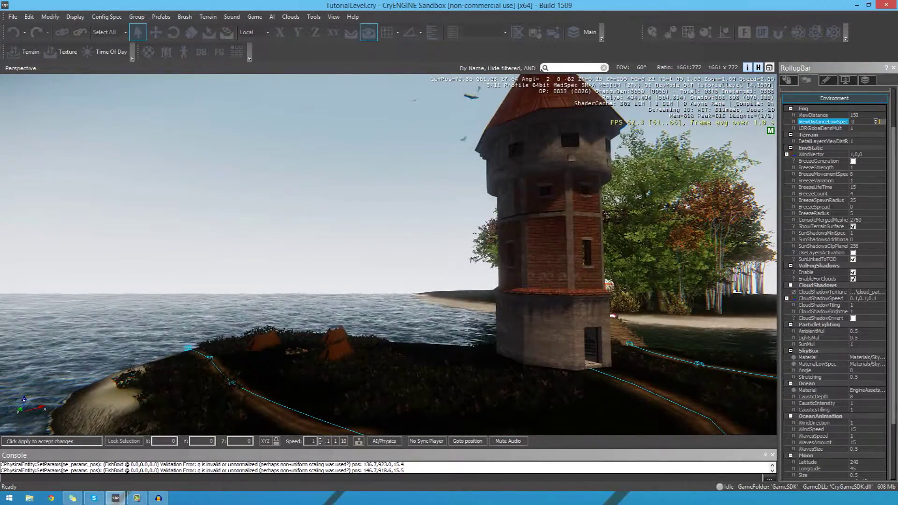
left_click(857, 122)
type("1a")
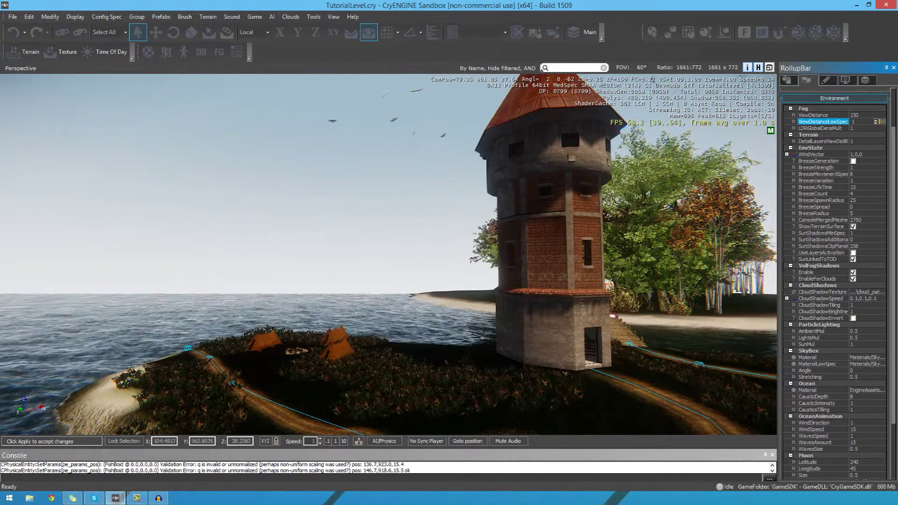
type("w")
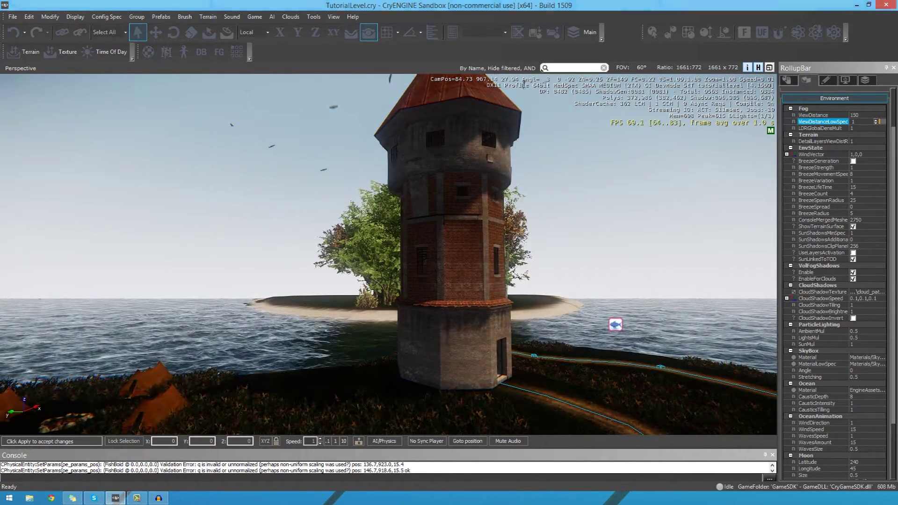
Try a fog ViewDistance of 100, then set it to 1000 and inspect the forest island
left_click(856, 115)
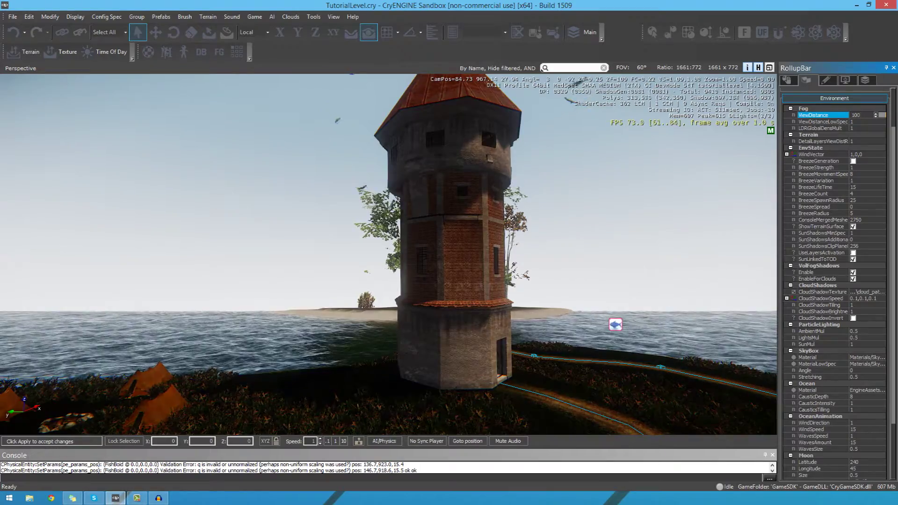
key("w")
key("d")
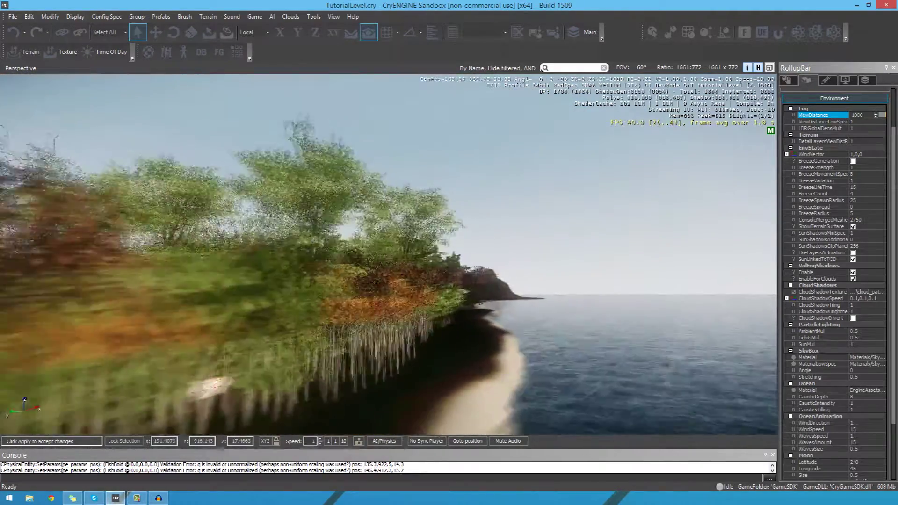
Inspect the rendered scene from the wooden bridge along the dirt trail through the forest to the mountain shore
key("w")
mouse_move(388, 254)
right_mouse_down()
mouse_move(290, 281)
mouse_move(257, 276)
mouse_move(412, 273)
mouse_move(383, 257)
right_mouse_up()
key("a")
key("d")
key("w")
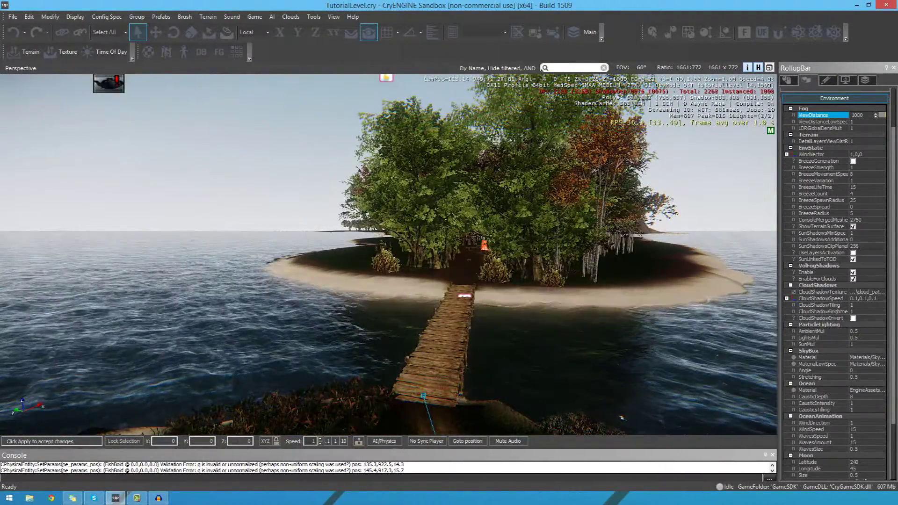
key("w")
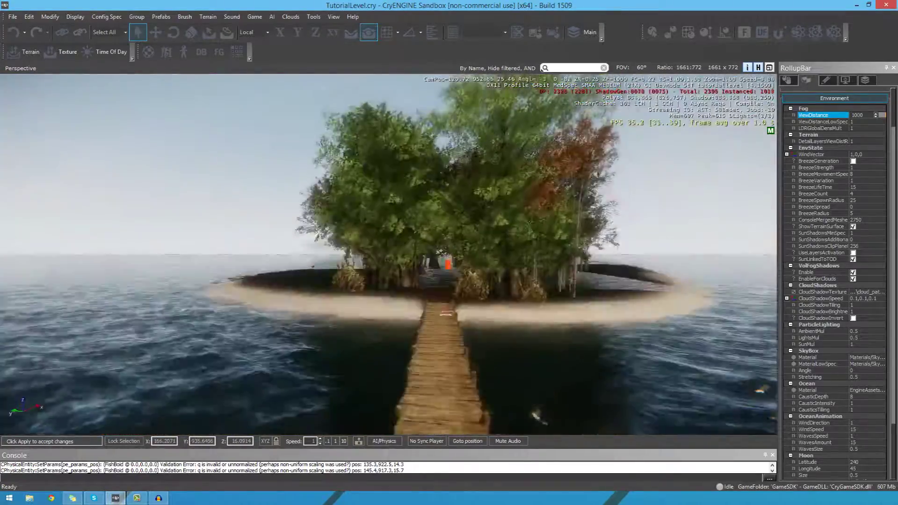
key("w")
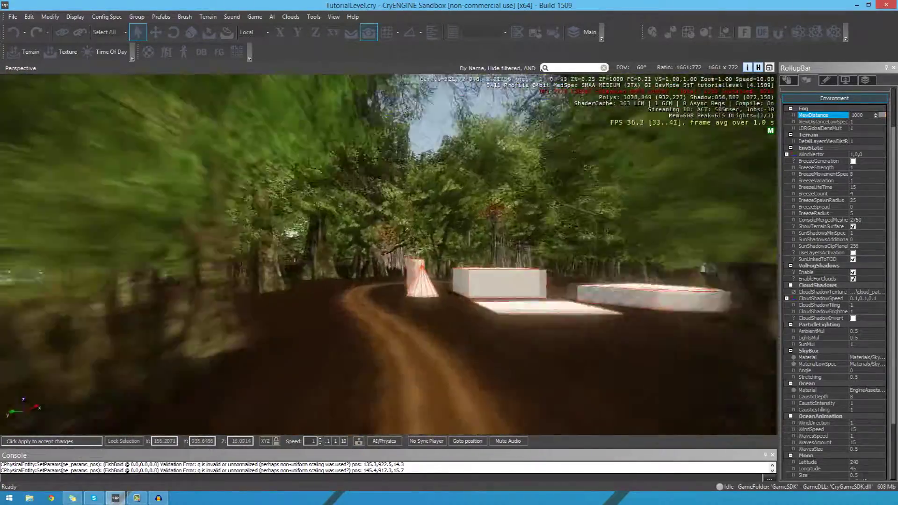
key("w")
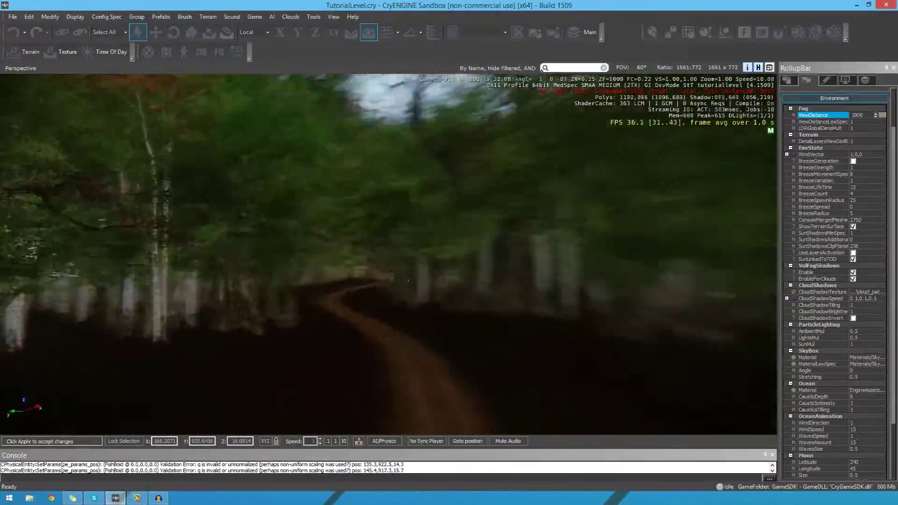
key("w")
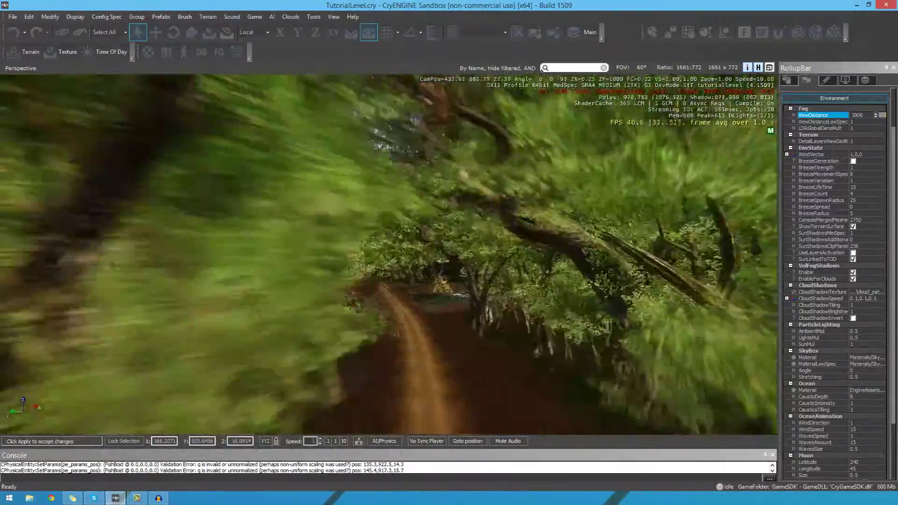
key("w")
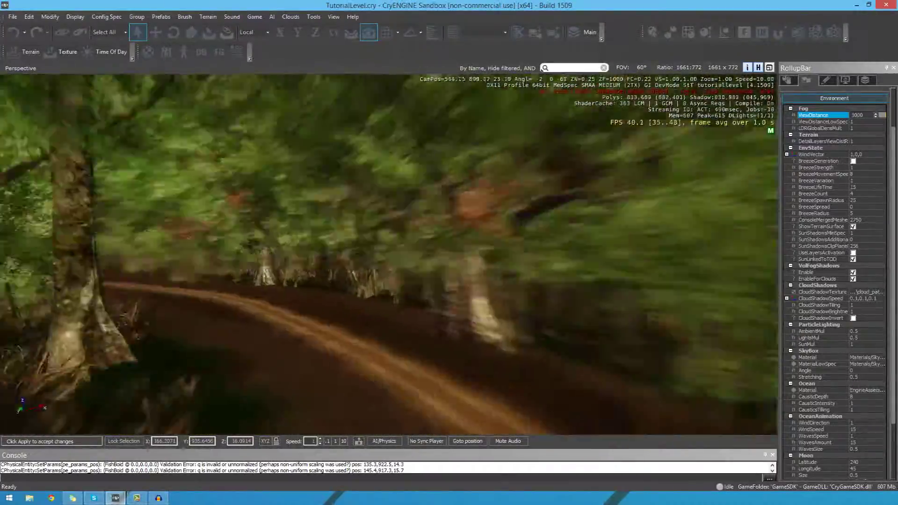
key("w")
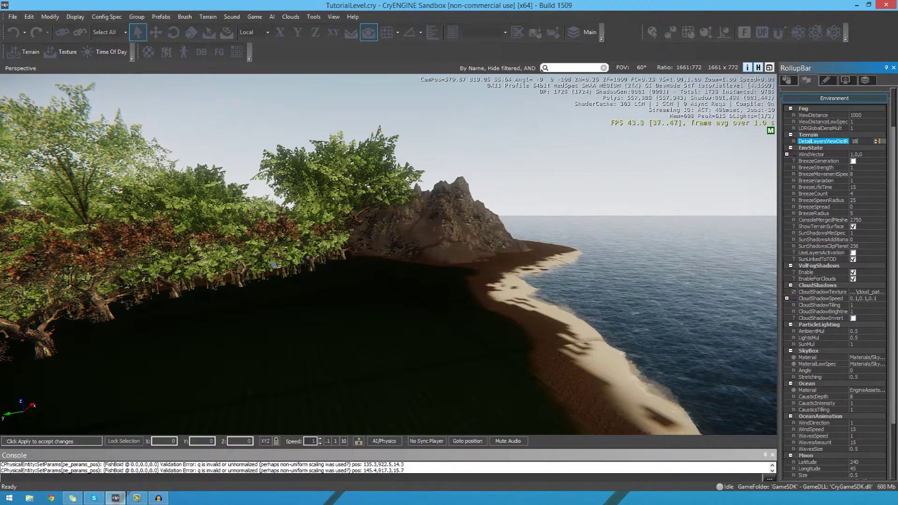
Try a higher terrain detail layers view distance ratio, then set it to 0.1
key("BackSpace")
key("BackSpace")
type("38")
key("Return")
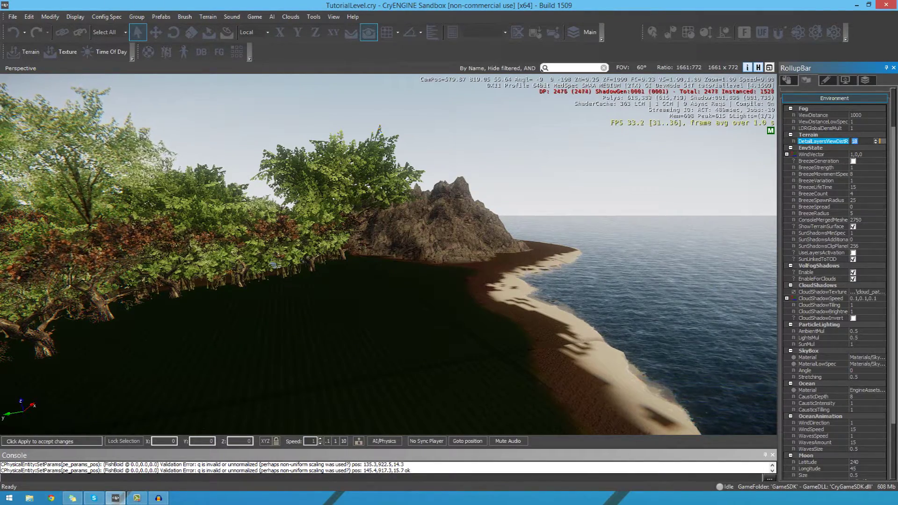
type(".1")
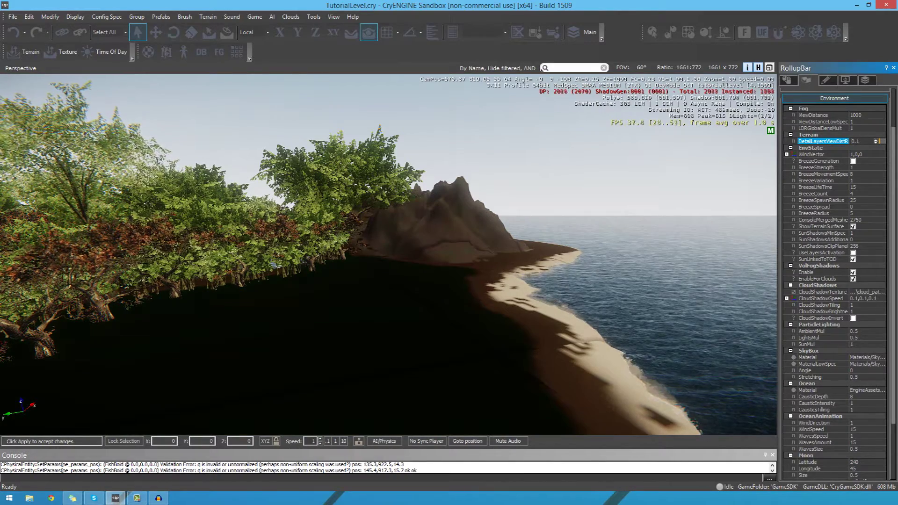
Inspect the ground detail textures across the grassy forest area, both in the editor and in game mode
key("w")
right_click_drag(388, 254, 239, 220)
key("w")
key("w")
key("w")
key("w")
right_click_drag(594, 258, 580, 258)
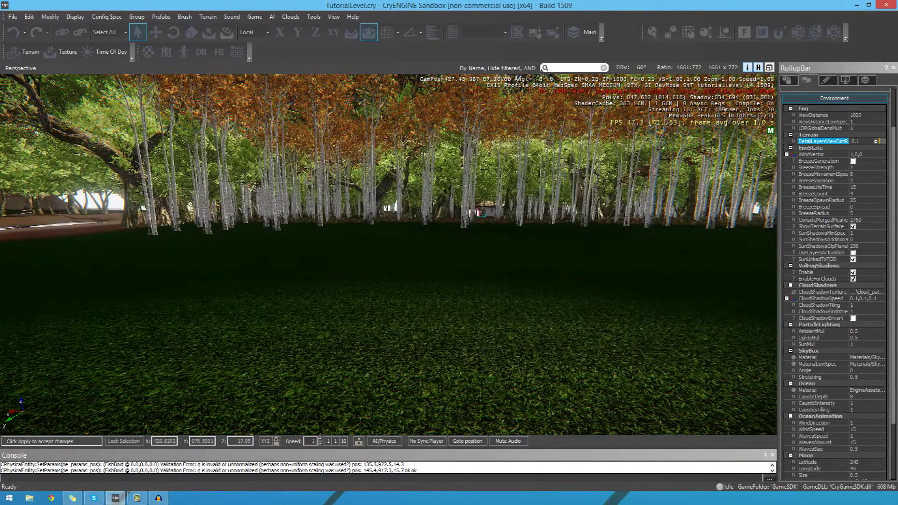
key("ctrl+g")
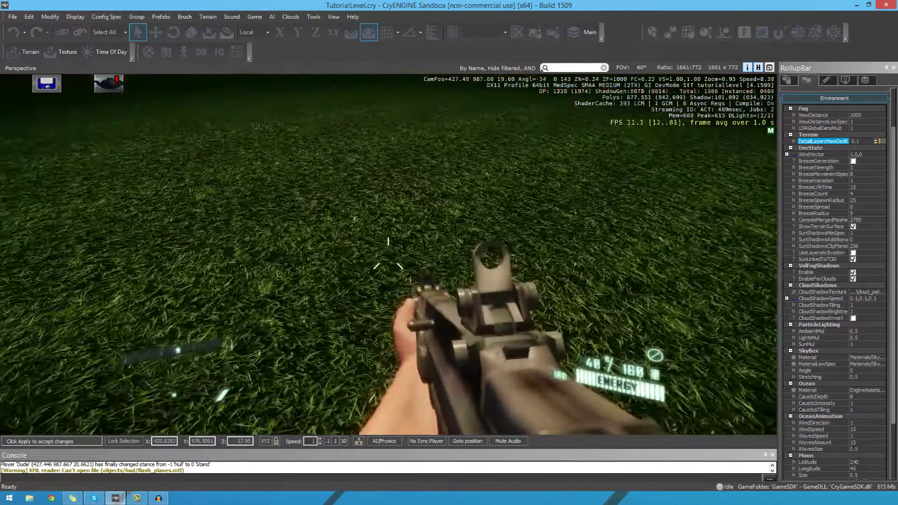
key("shift+w")
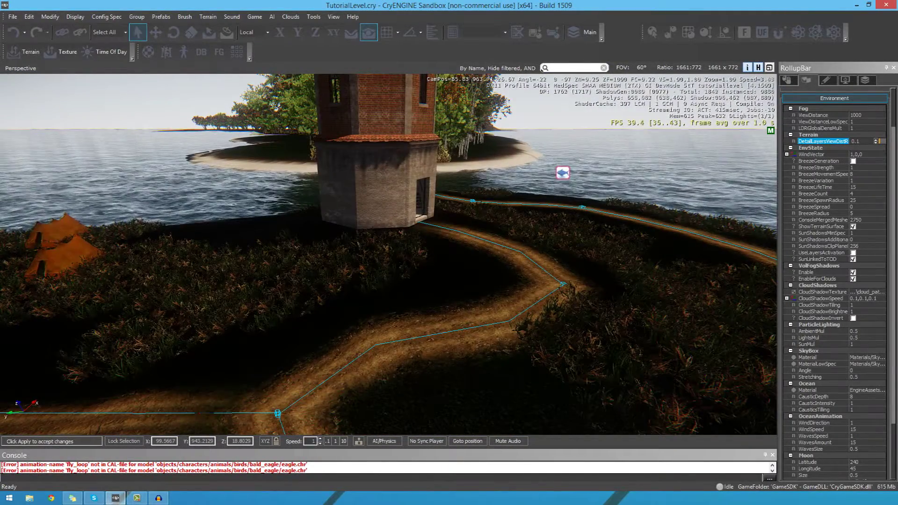
Set the terrain detail layers view distance ratio to 0.3 and inspect the trail, forest and tower island
double_click(856, 141)
right_click_drag(388, 255, 279, 232)
key("w")
key("w")
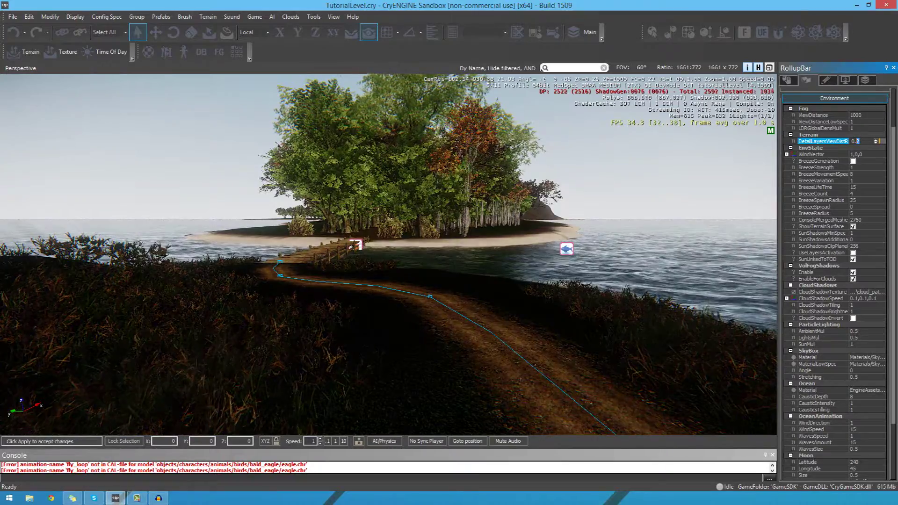
key("w")
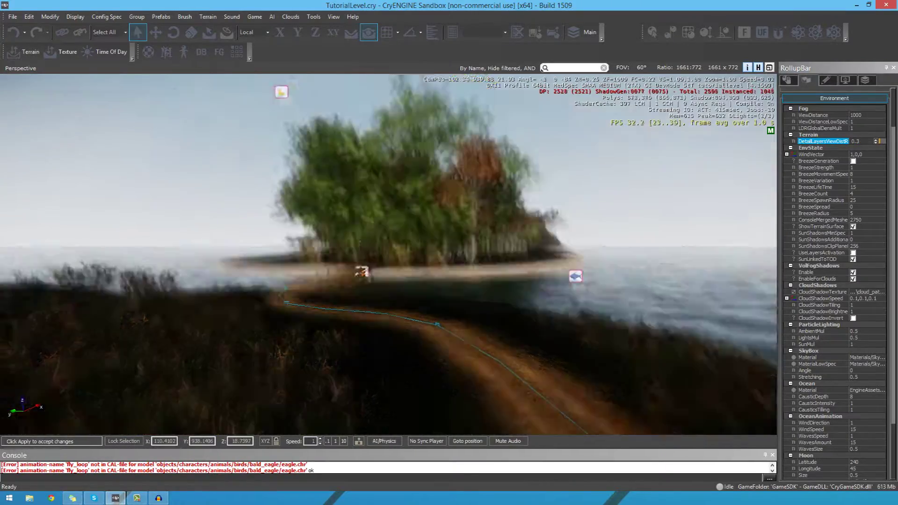
key("w")
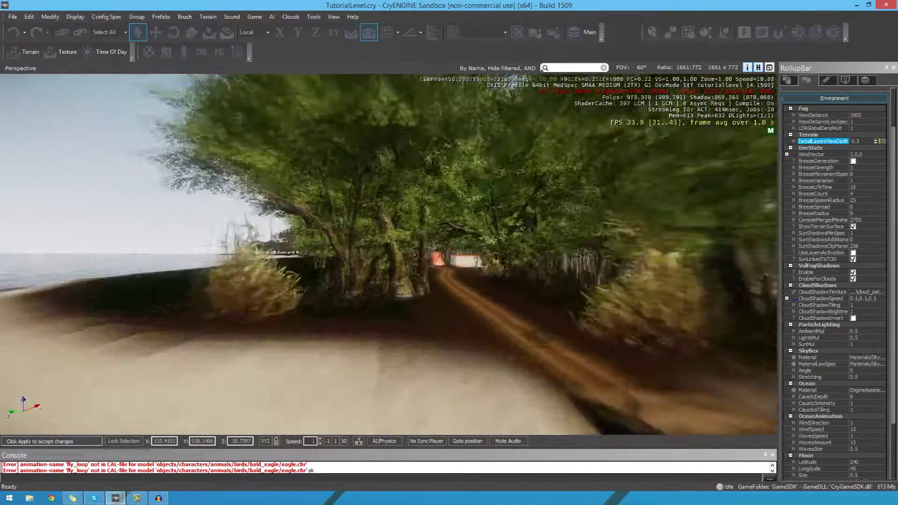
key("w")
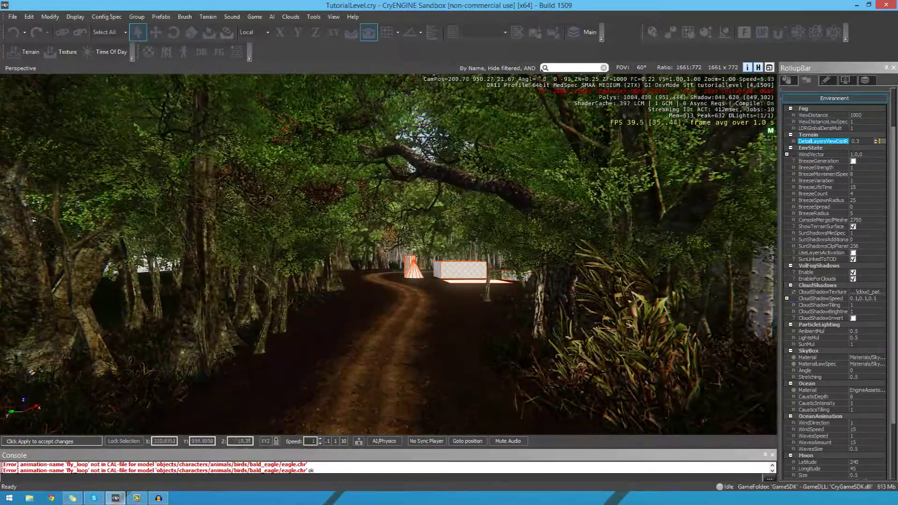
key("w")
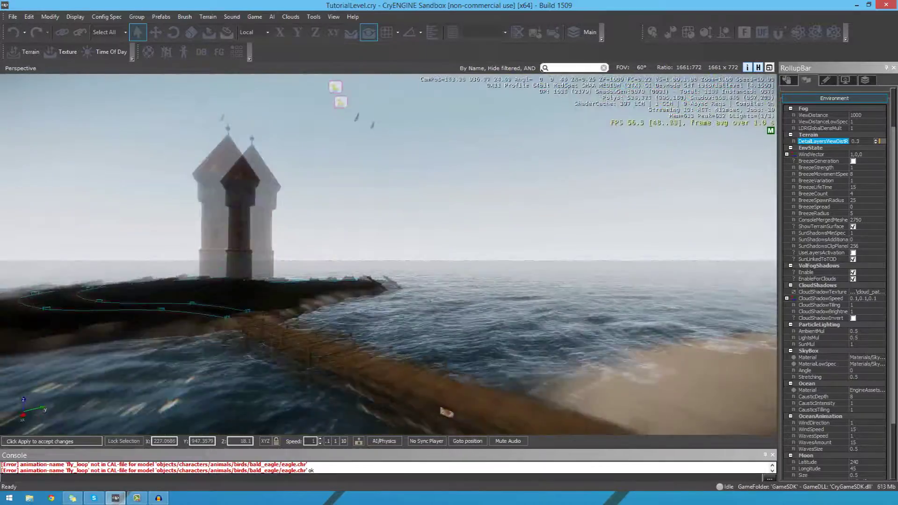
key("w")
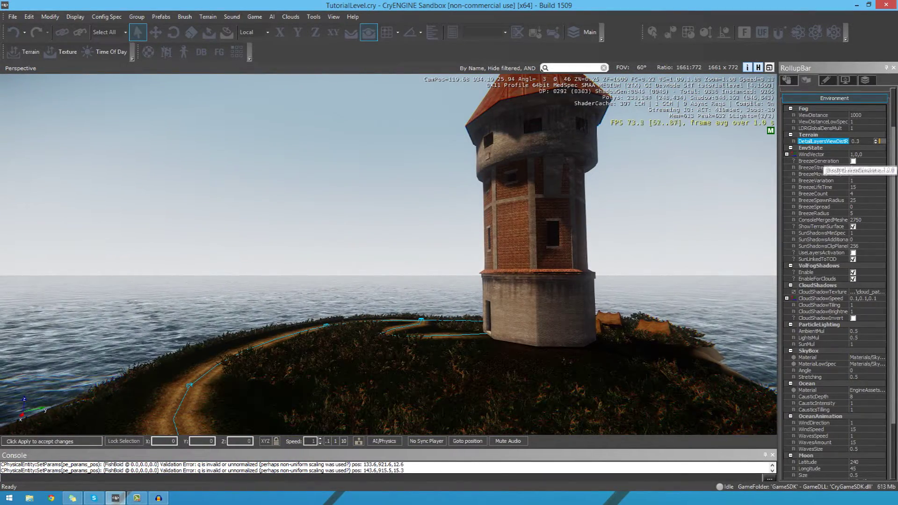
Expand the WindVector setting into its x, y and z components with the tower and forest island in view
left_click(813, 154)
right_click_drag(388, 254, 337, 230)
key("s")
key("w")
right_click_drag(622, 192, 631, 192)
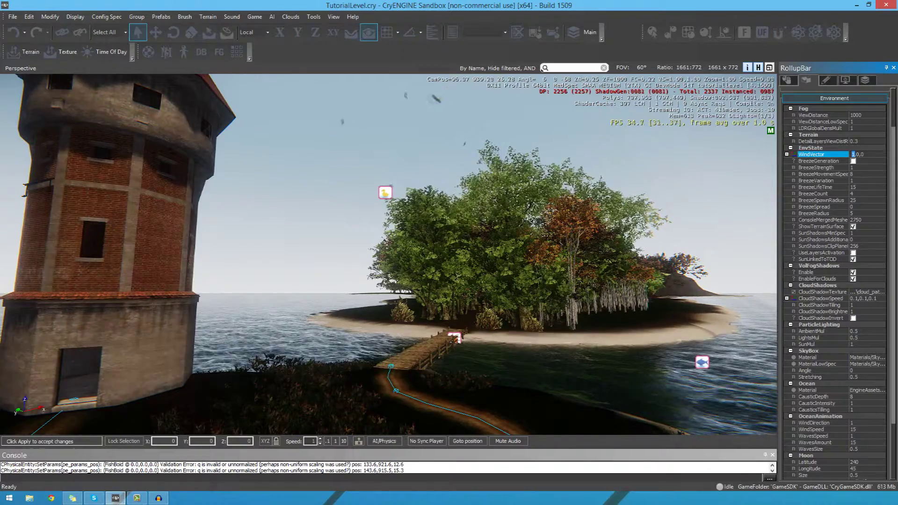
left_click(787, 154)
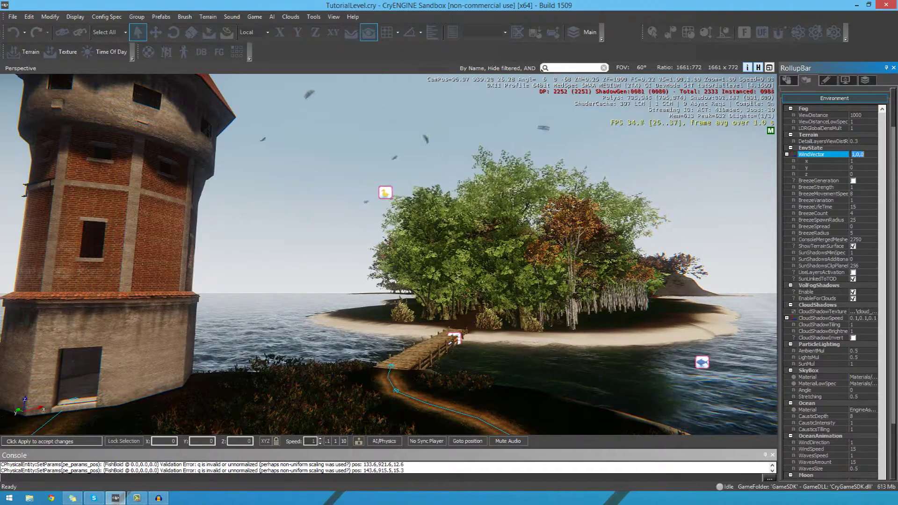
left_click(853, 160)
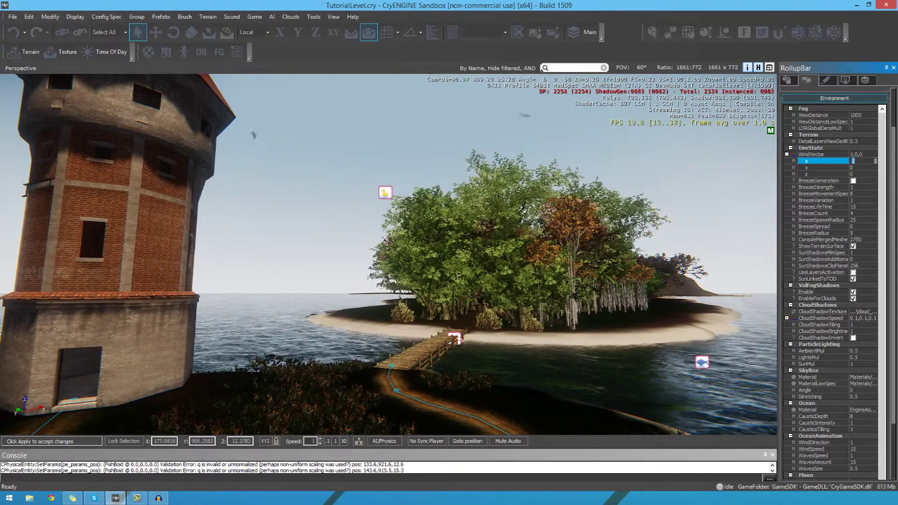
Try a WindVector x value of 5 and watch the trees beside the tower
right_click_drag(388, 254, 355, 241)
left_click(854, 160)
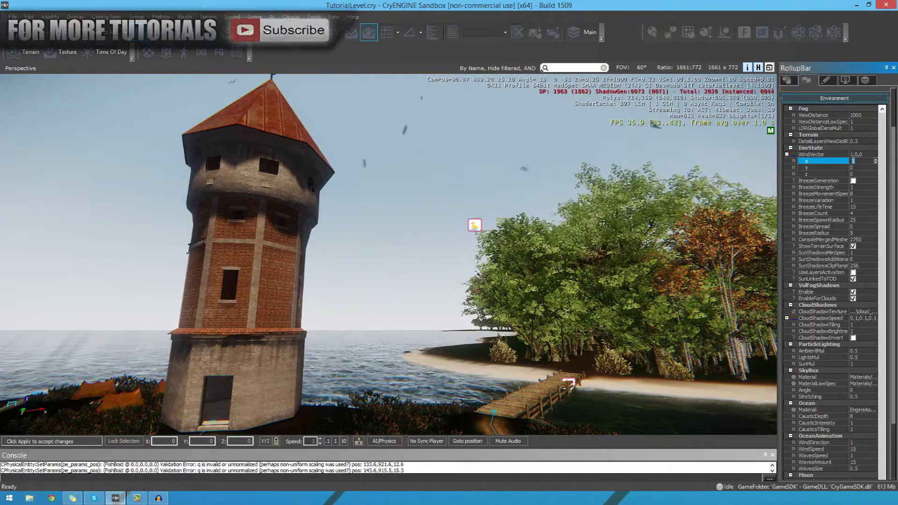
type("5")
key("s")
key("a")
right_click_drag(453, 240, 515, 244)
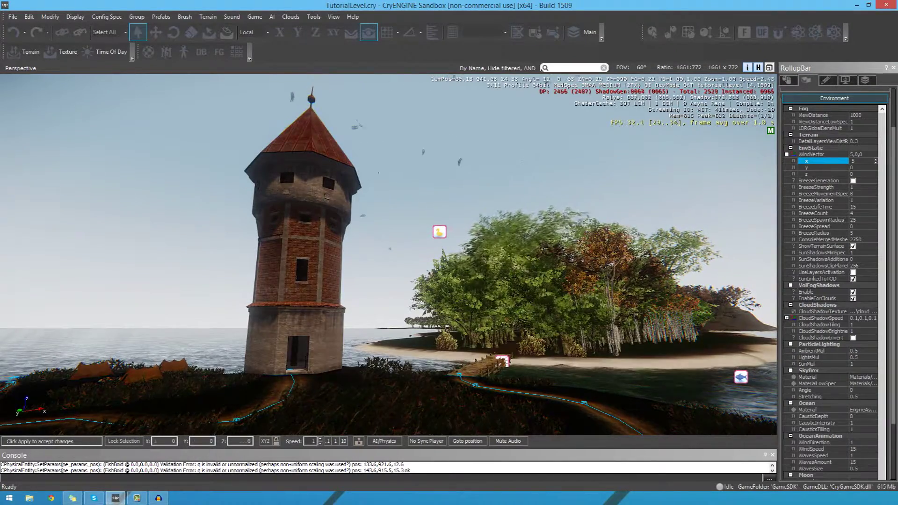
Try a WindVector x value of 15, then return it to 1
left_click_drag(859, 161, 849, 161)
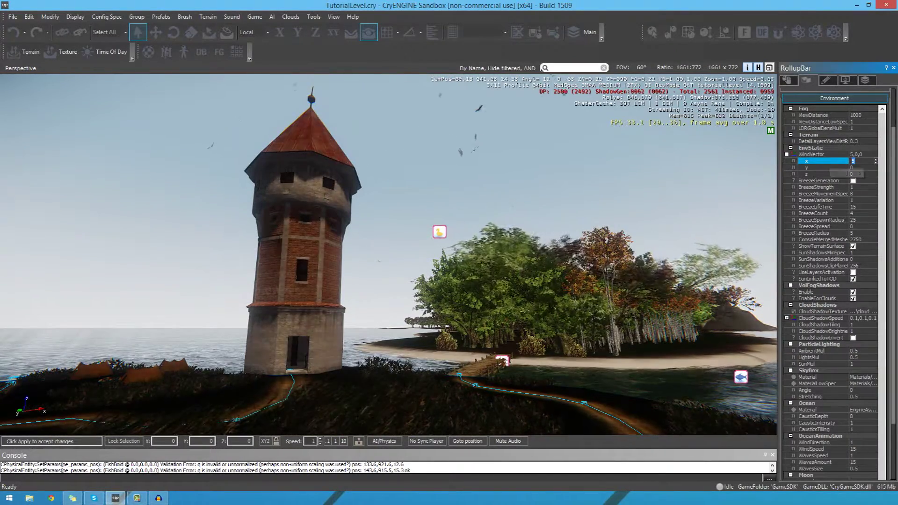
type("15")
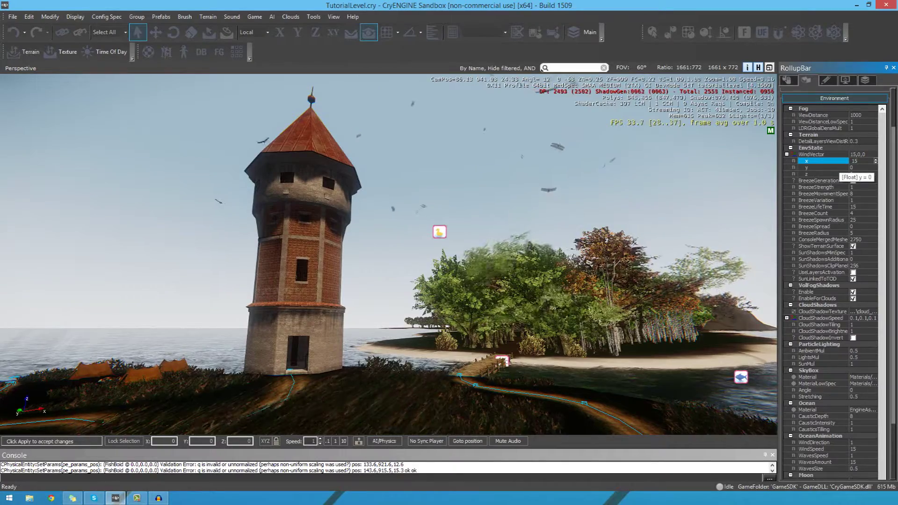
key("Return")
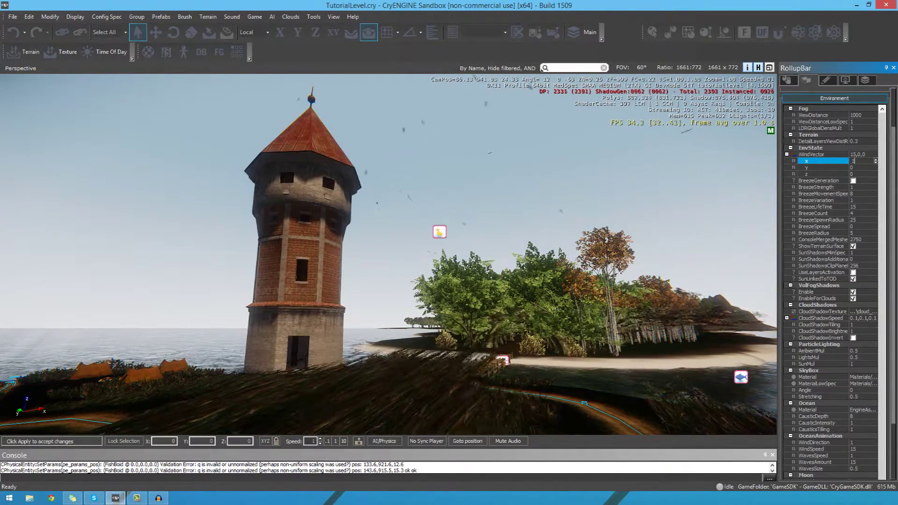
type("1")
Review the x, y and z components of the WindVector
left_click(807, 168)
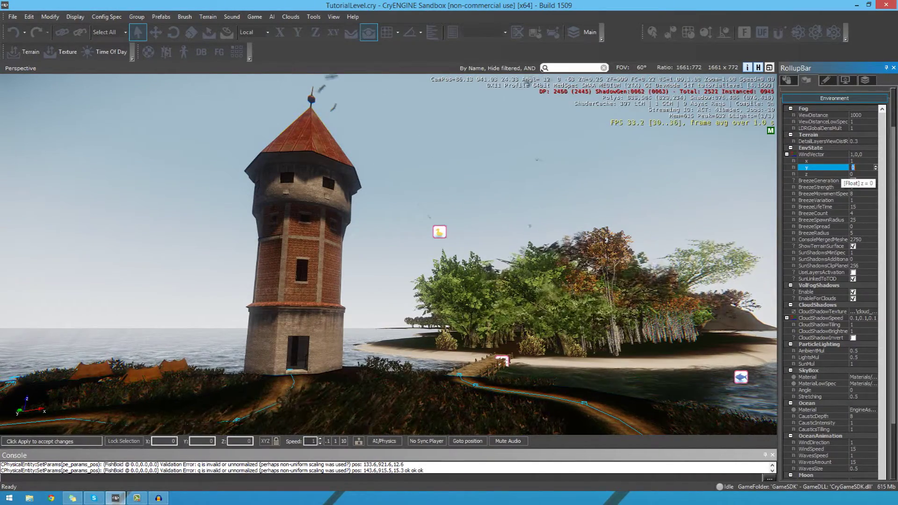
left_click(853, 174)
left_click(853, 167)
left_click(853, 161)
left_click(853, 167)
left_click(853, 174)
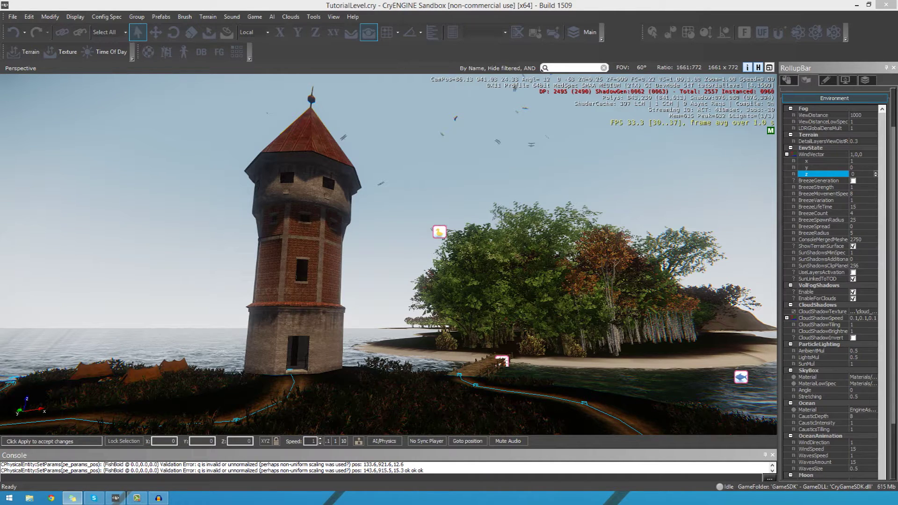
Toggle ShowTerrainSurface off and on repeatedly to check its effect, leaving it enabled
left_click(821, 245)
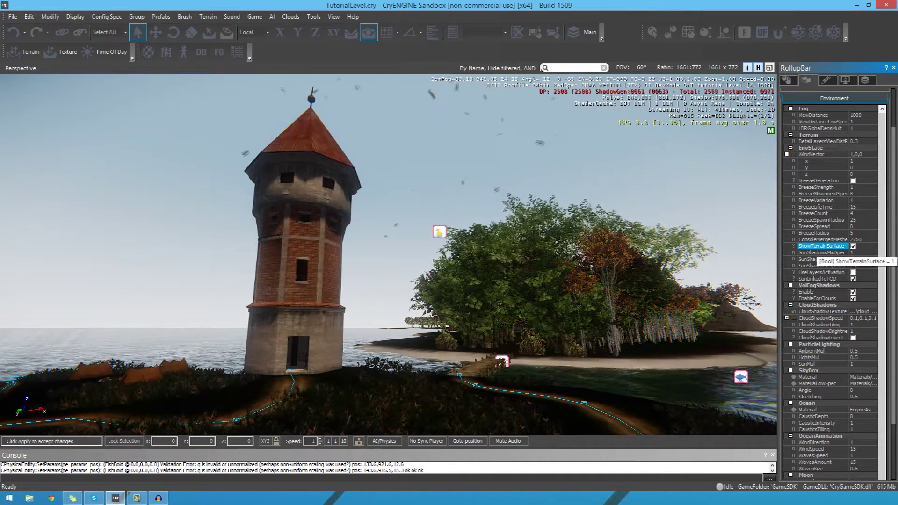
left_click(854, 246)
left_click(853, 246)
left_click(853, 247)
left_click(853, 246)
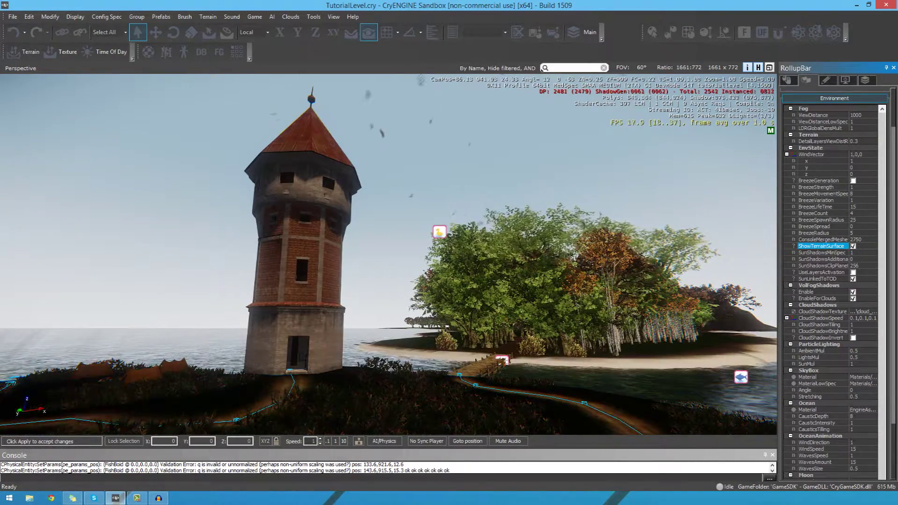
left_click(853, 246)
left_click(853, 246)
left_click(853, 247)
left_click(853, 246)
left_click(853, 247)
left_click(854, 246)
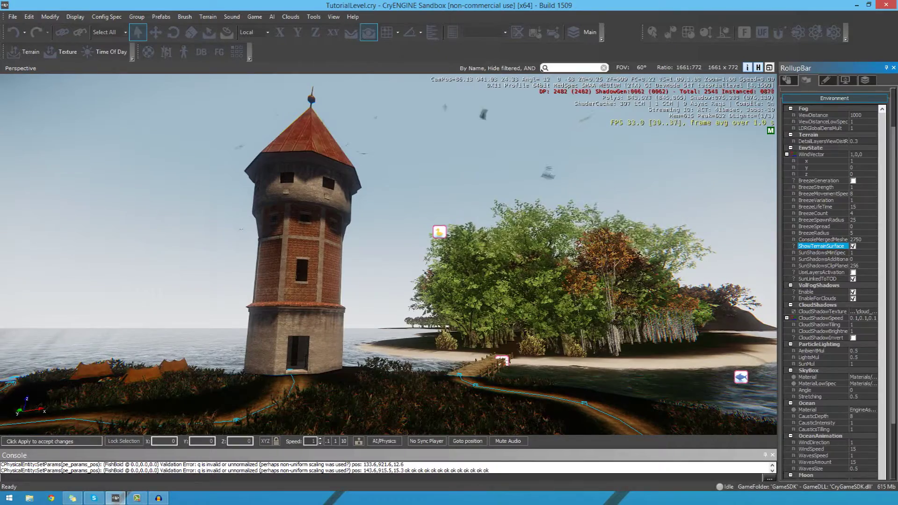
Hide the terrain through the display render settings, then show it again
left_click(826, 80)
left_click(846, 80)
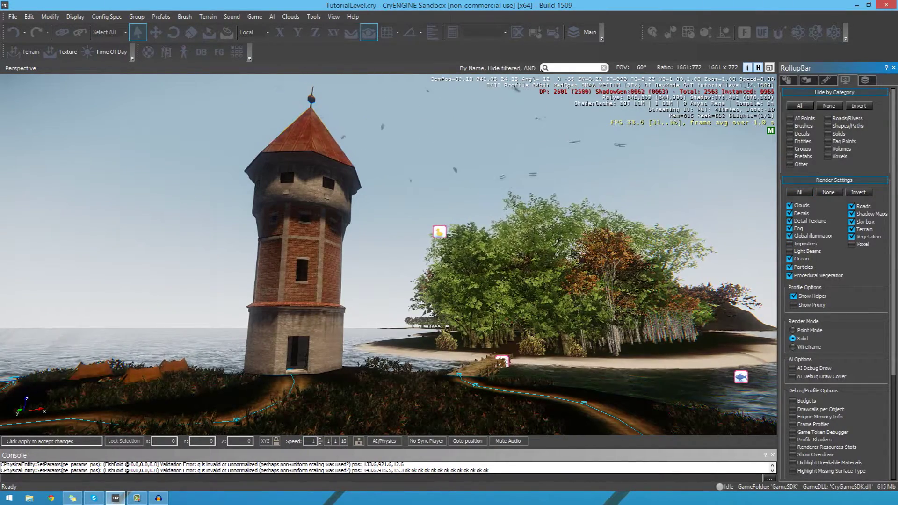
left_click(851, 229)
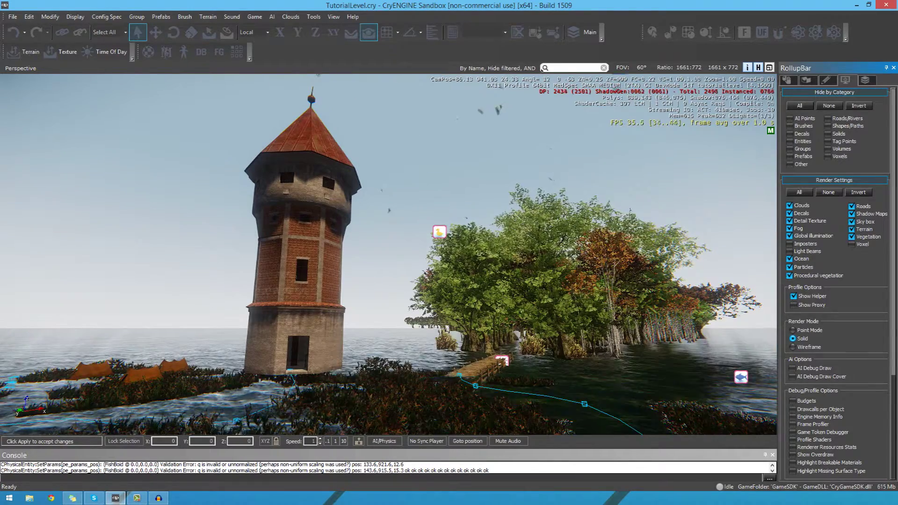
left_click(851, 230)
Toggle the rendering of the vegetation off and on, leaving it displayed
left_click(851, 236)
left_click(851, 237)
left_click(851, 237)
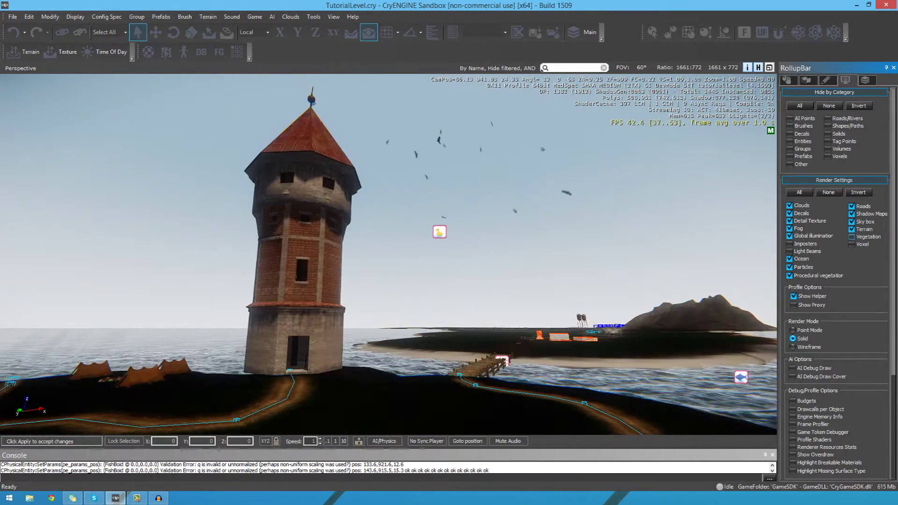
left_click(852, 236)
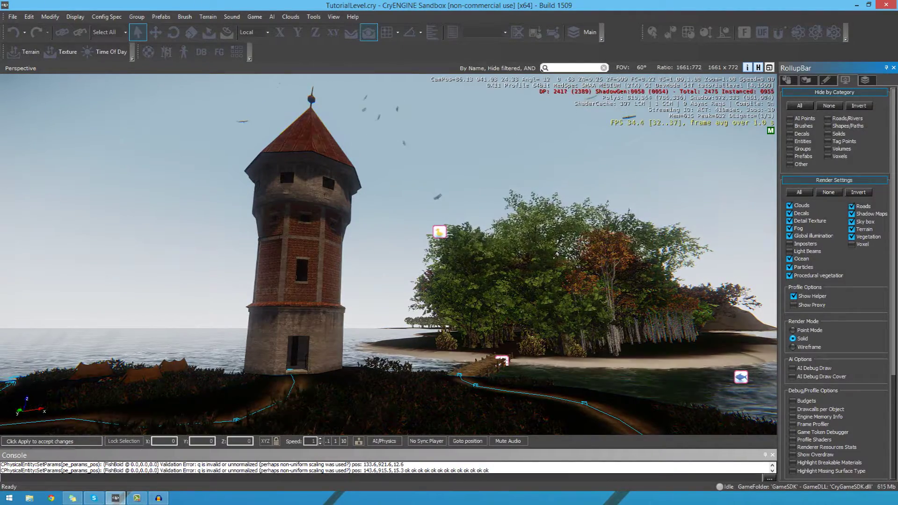
Return to the Environment settings and look at the texture files available for the CloudShadowTexture, keeping the selected file
left_click(808, 80)
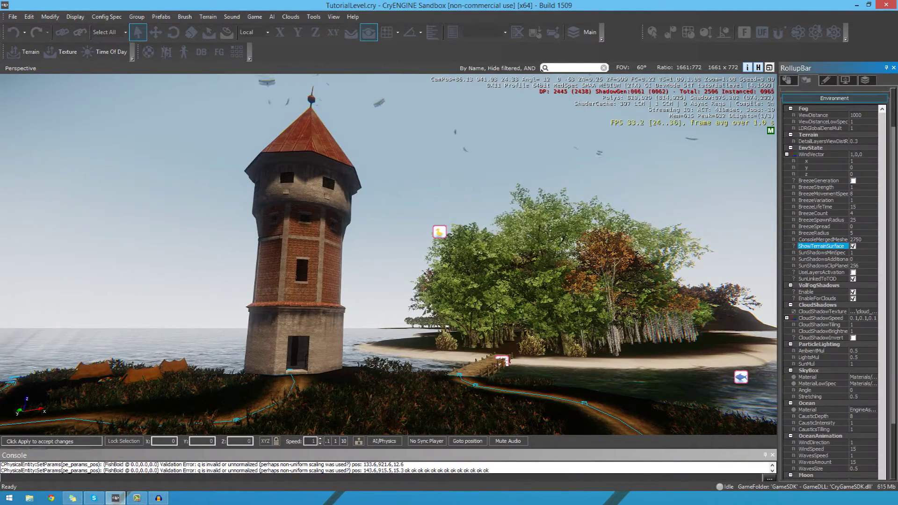
scroll(833, 290, "down", 1)
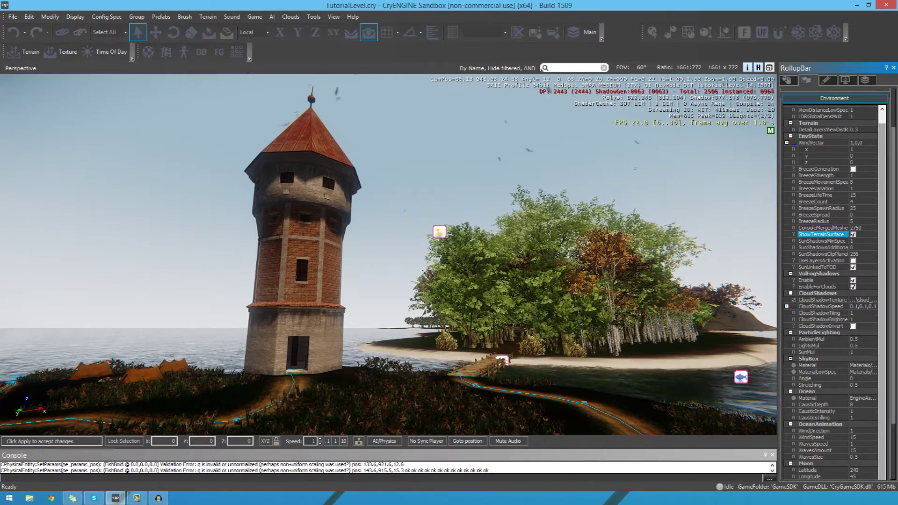
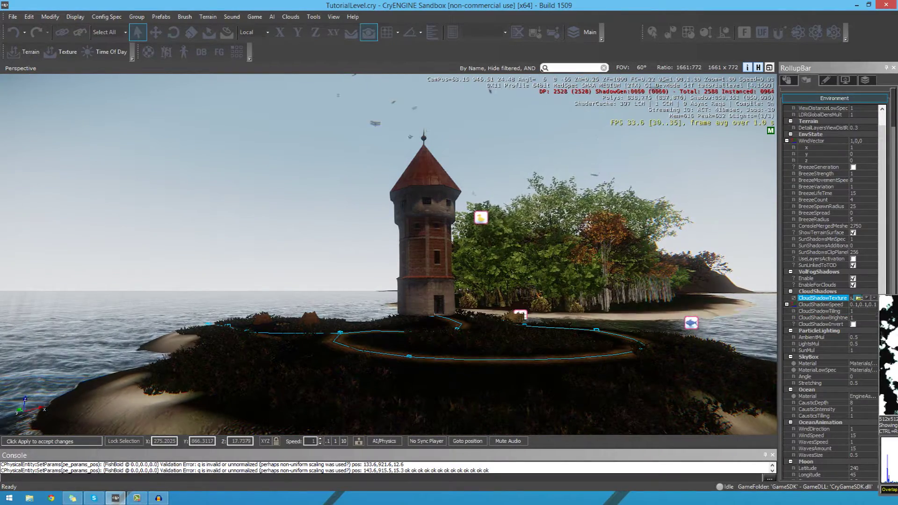
left_click(859, 298)
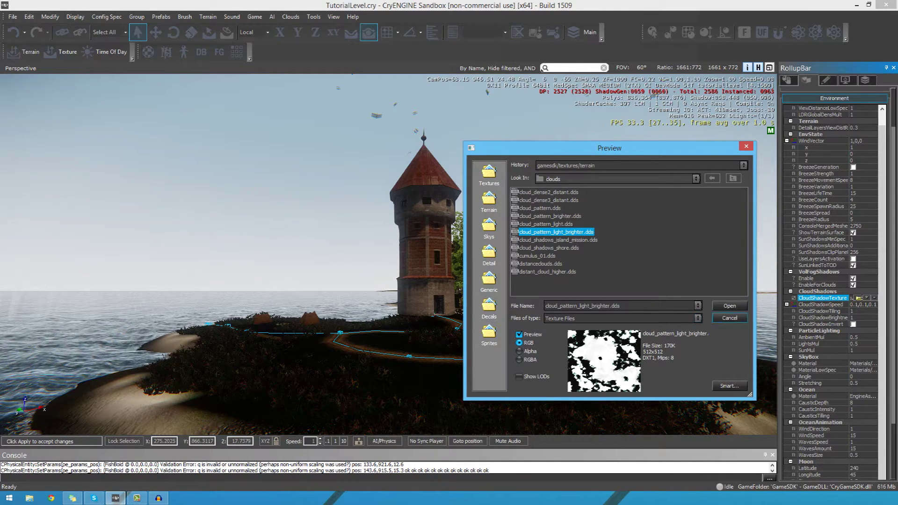
key("Return")
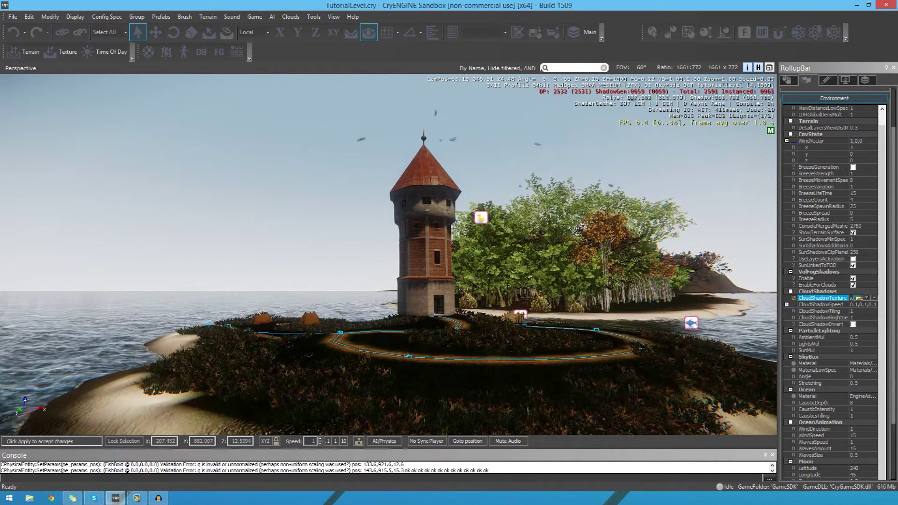
Browse the clouds folder again and set the CloudShadowTexture to cloud_pattern_light_brighter.dds
left_click(858, 298)
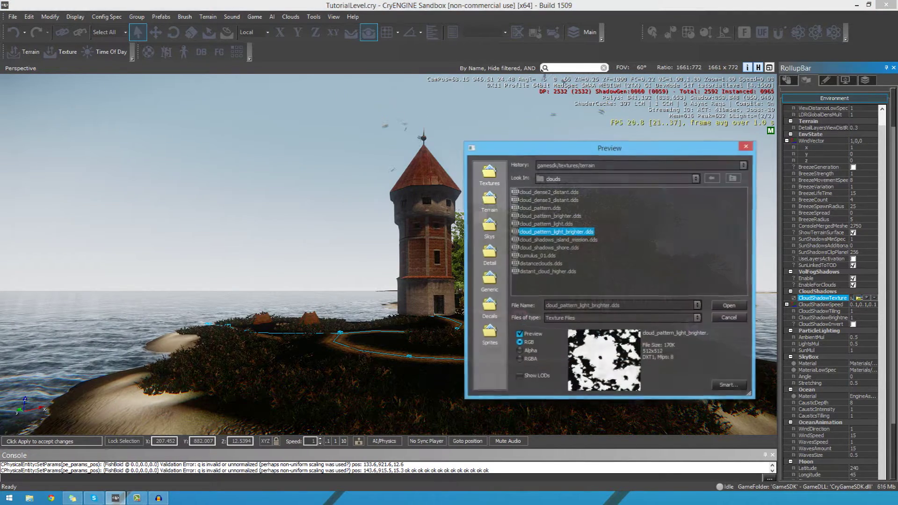
left_click(696, 179)
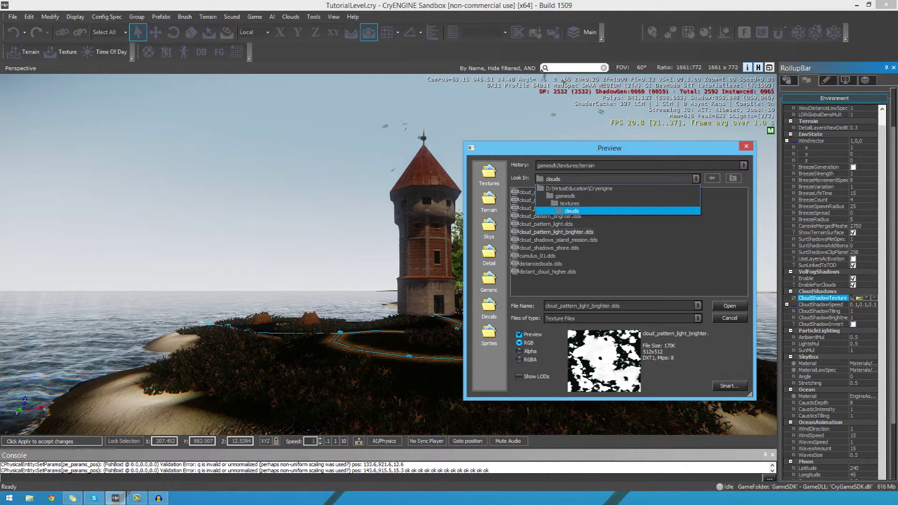
left_click(571, 210)
left_click(549, 247)
left_click(558, 240)
left_click(556, 231)
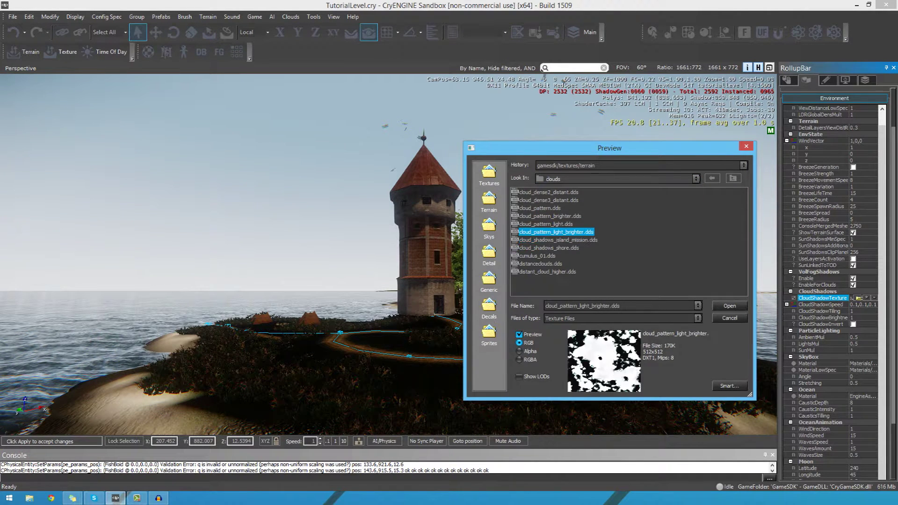
left_click(728, 306)
Set the x component of CloudShadowSpeed to 0.2 and check the moving cloud shadows on the island
left_click(861, 311)
left_click(861, 305)
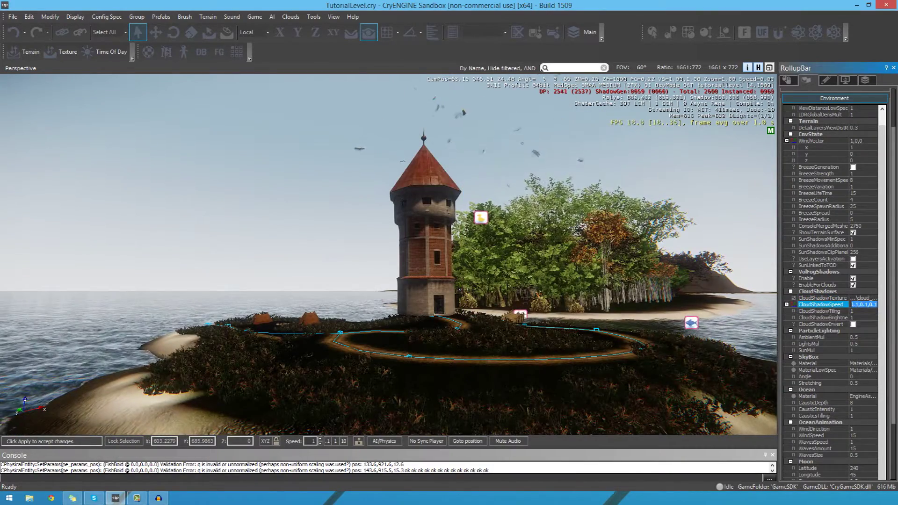
double_click(809, 304)
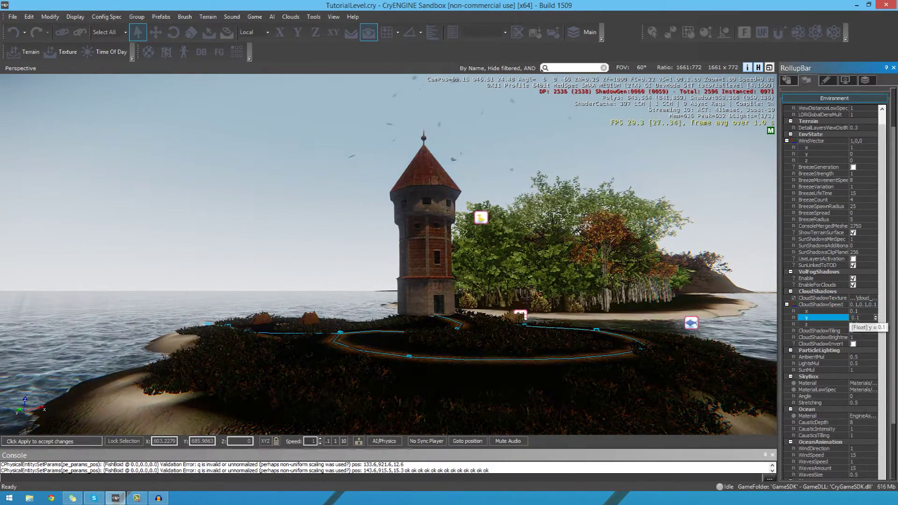
left_click(806, 311)
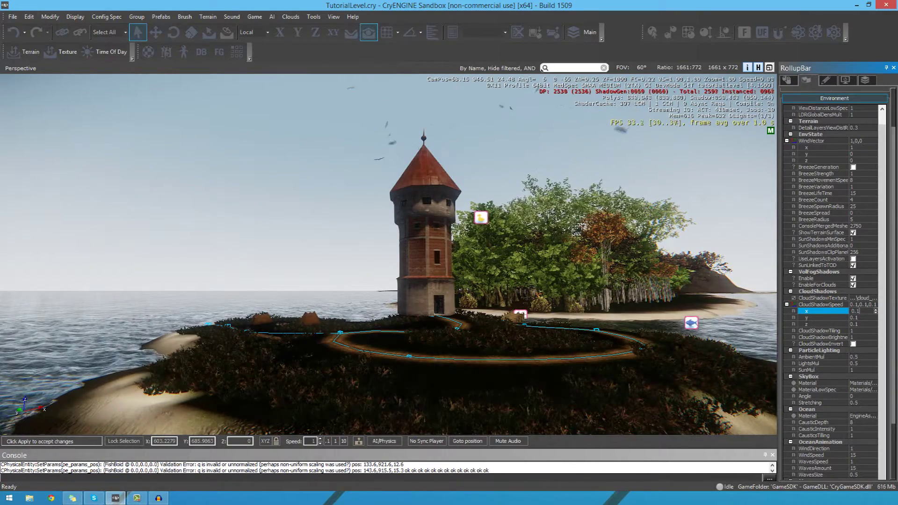
type("0.2")
key("Return")
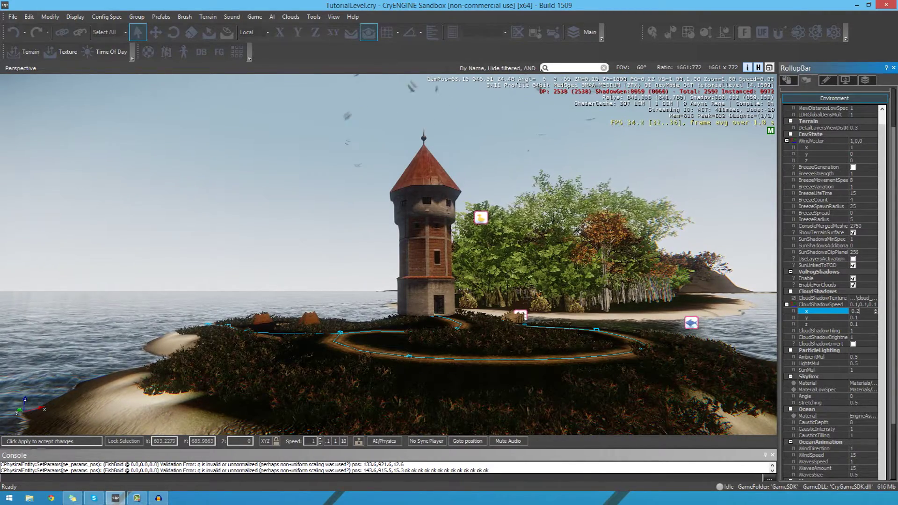
right_click_drag(657, 295, 689, 303)
key("w")
key("s")
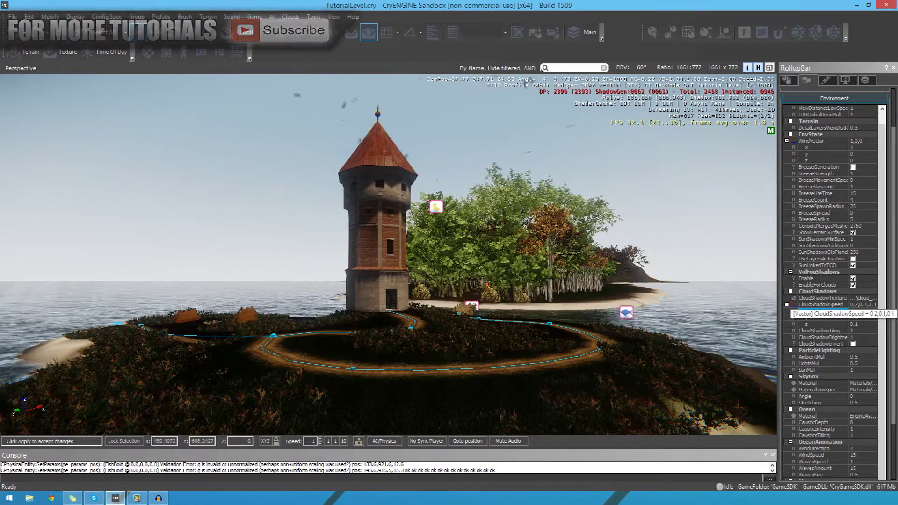
Set the x component of CloudShadowSpeed to 0.1 and collapse its components
key("BackSpace")
type("1")
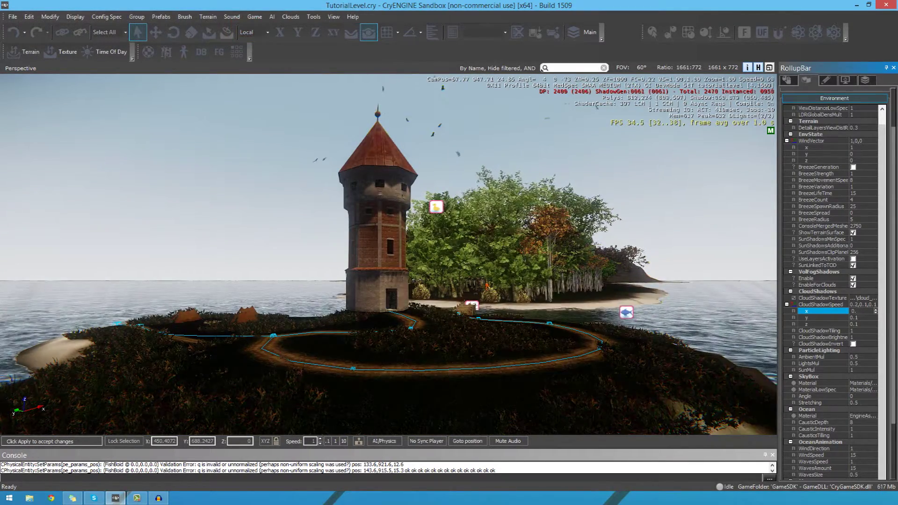
key("Return")
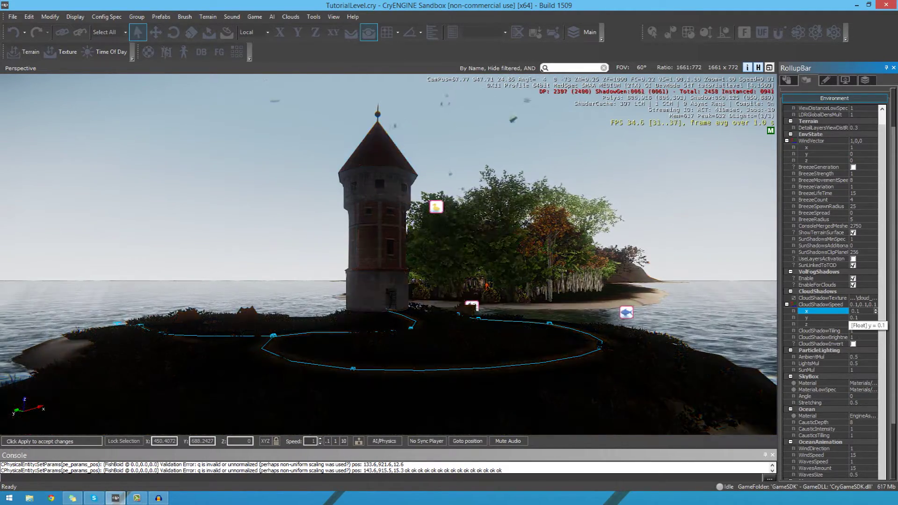
left_click(787, 305)
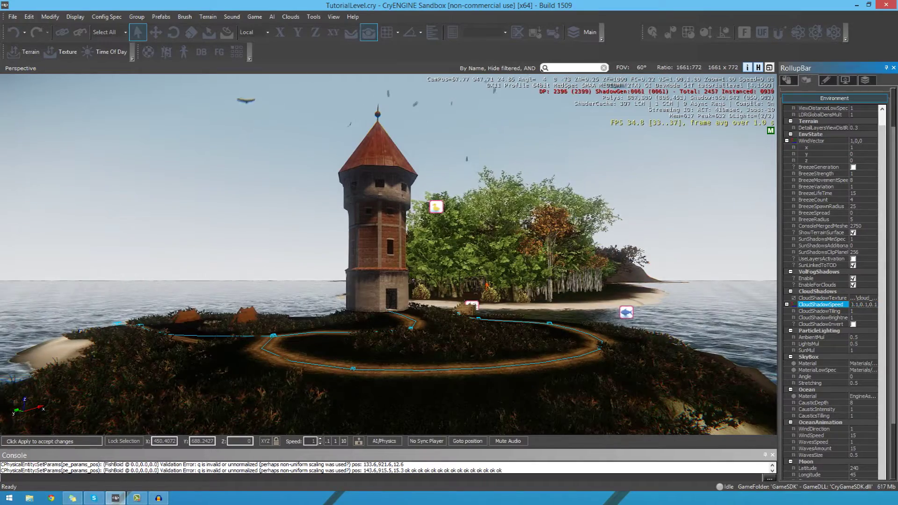
Select the SkyBox Material setting and examine the current sky around the tower
scroll(833, 280, "down", 1)
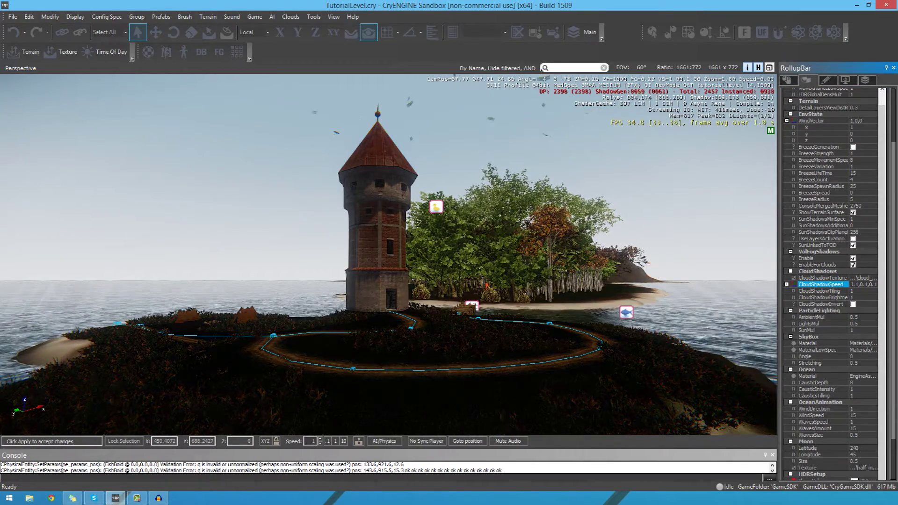
left_click(823, 343)
right_click_drag(388, 253, 449, 206)
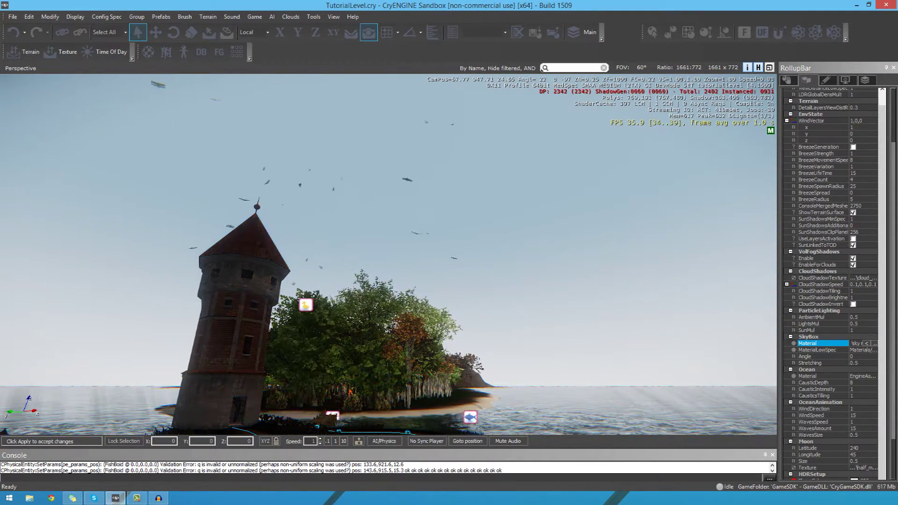
right_click_drag(388, 252, 299, 265)
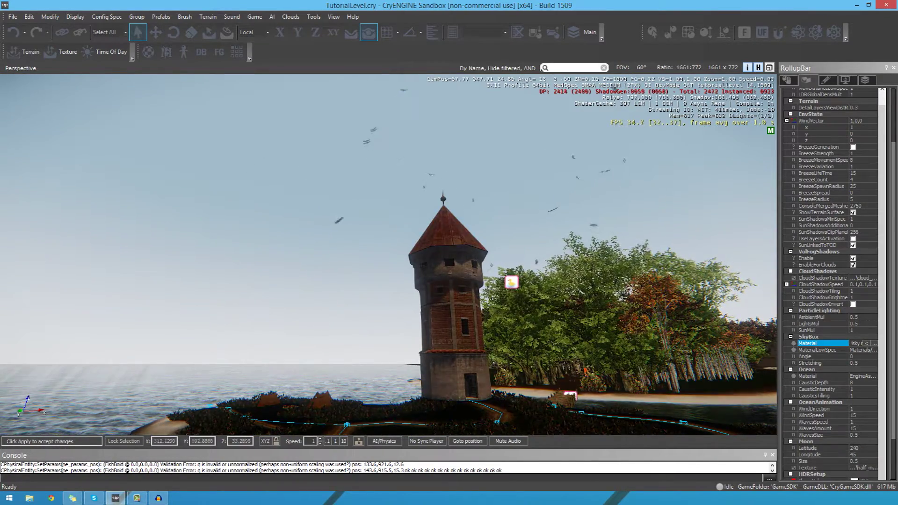
key("w")
right_click_drag(389, 252, 323, 274)
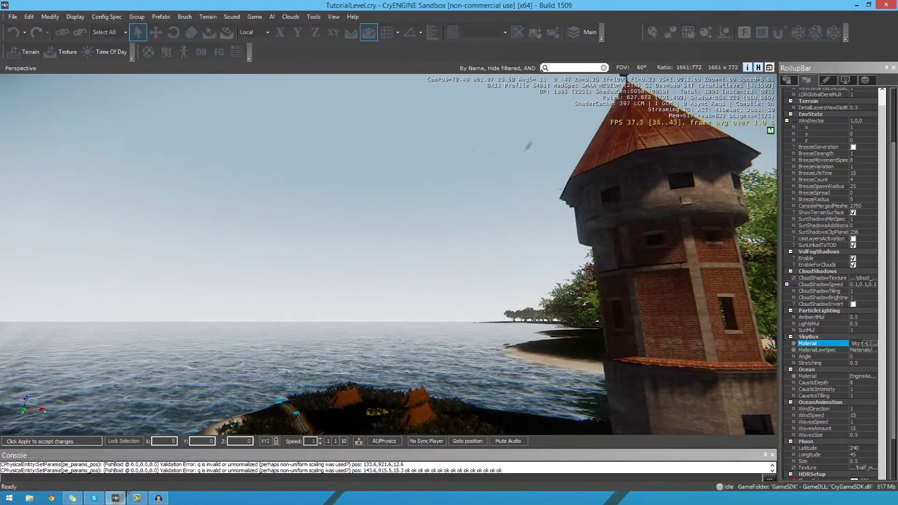
right_click_drag(388, 252, 505, 201)
right_click_drag(403, 196, 489, 243)
right_click_drag(333, 233, 323, 246)
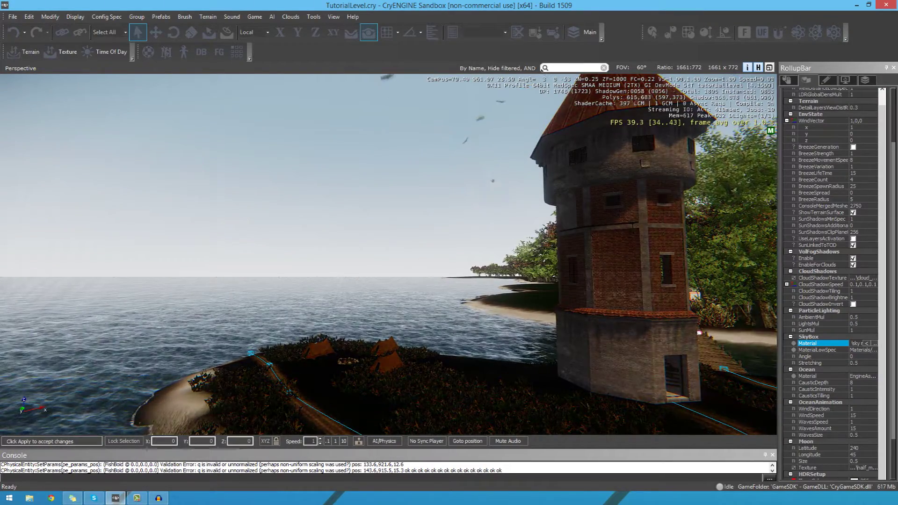
Open the skybox material in the Material Editor and browse the materials in the sky folder, returning to sky
left_click(874, 344)
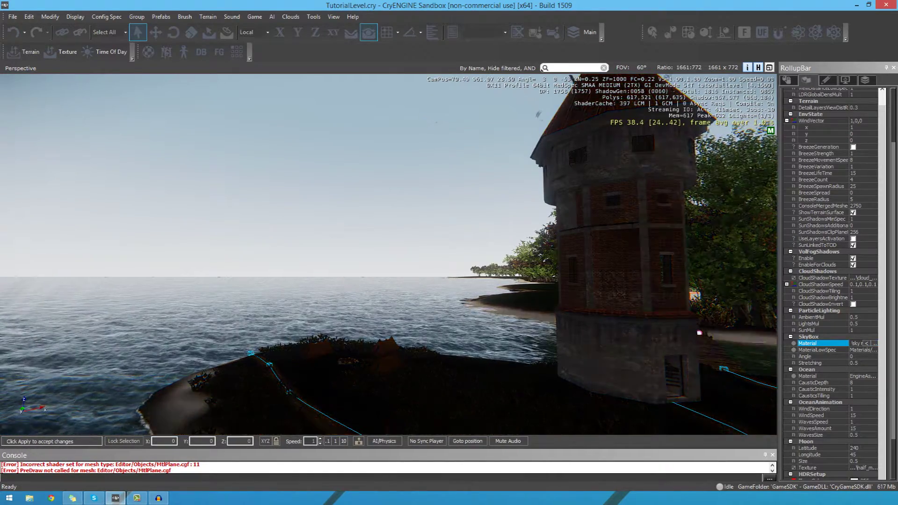
left_click_drag(0, 118, 359, 119)
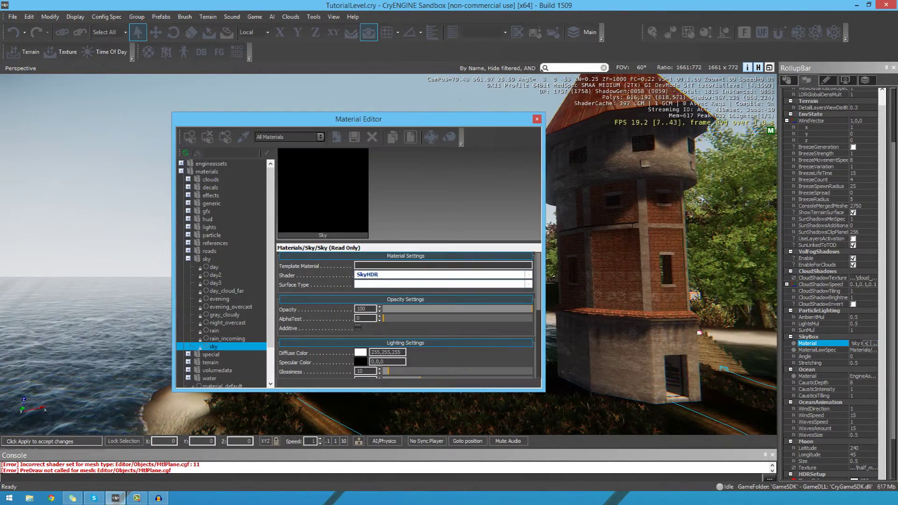
key("Up")
key("Up")
key("Up")
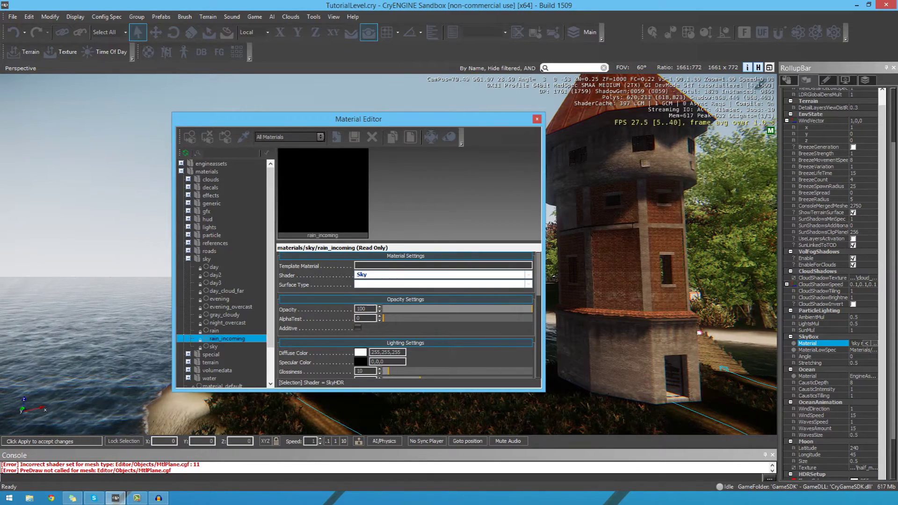
key("Up")
key("Up")
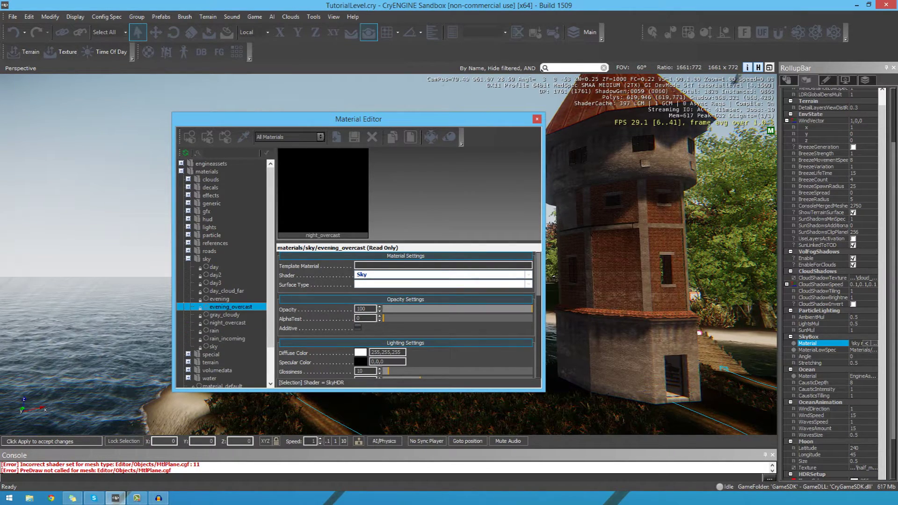
key("Up")
left_click(213, 347)
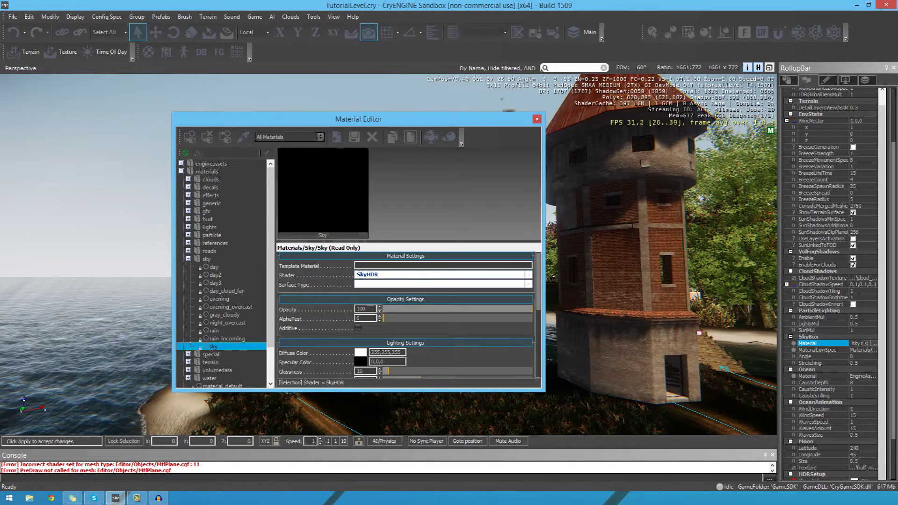
Select the evening_overcast sky material and try to assign it to the selected objects
key("Up")
key("Up")
key("Up")
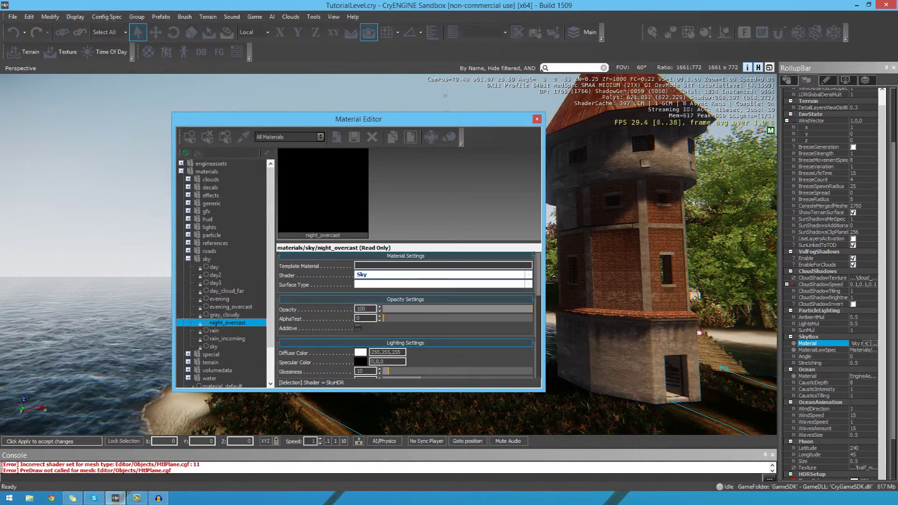
key("Up")
key("Up")
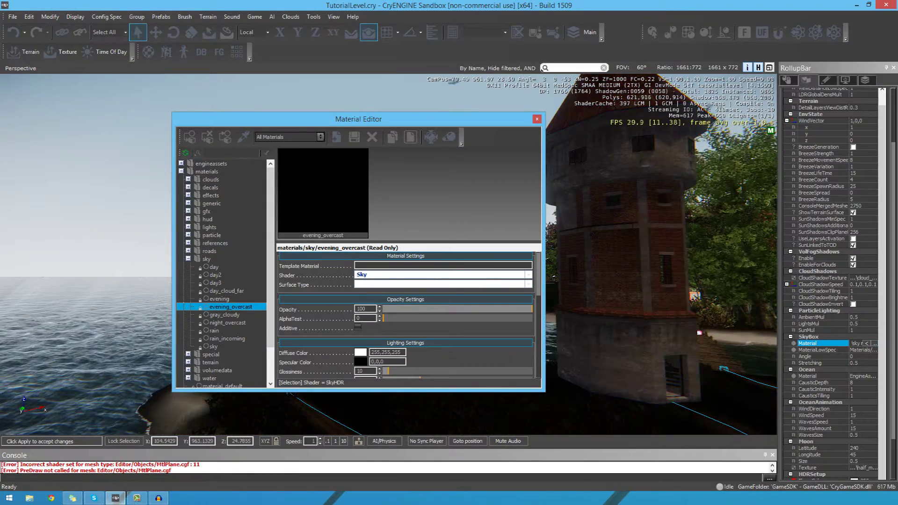
right_click(218, 307)
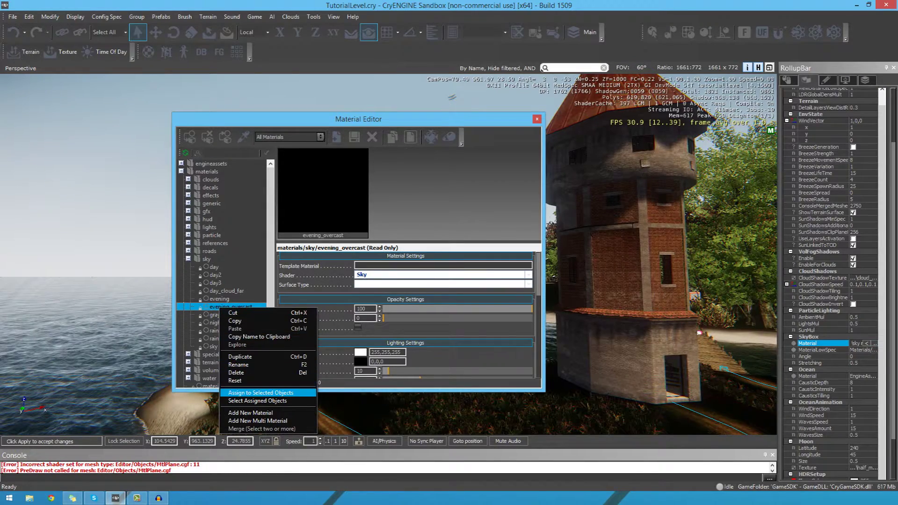
left_click(246, 393)
right_click_drag(734, 351, 702, 346)
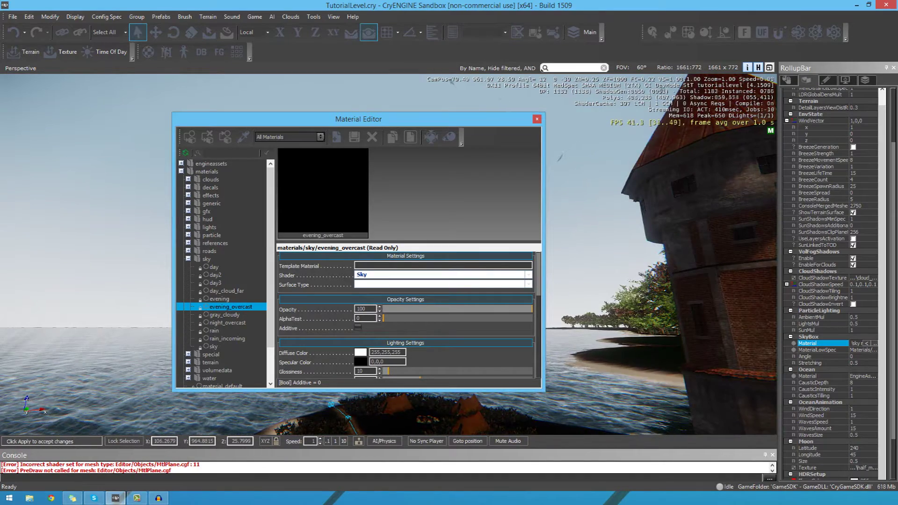
Set the SkyBox Material to evening_overcast, widening the settings area, and close the Material Editor
double_click(856, 343)
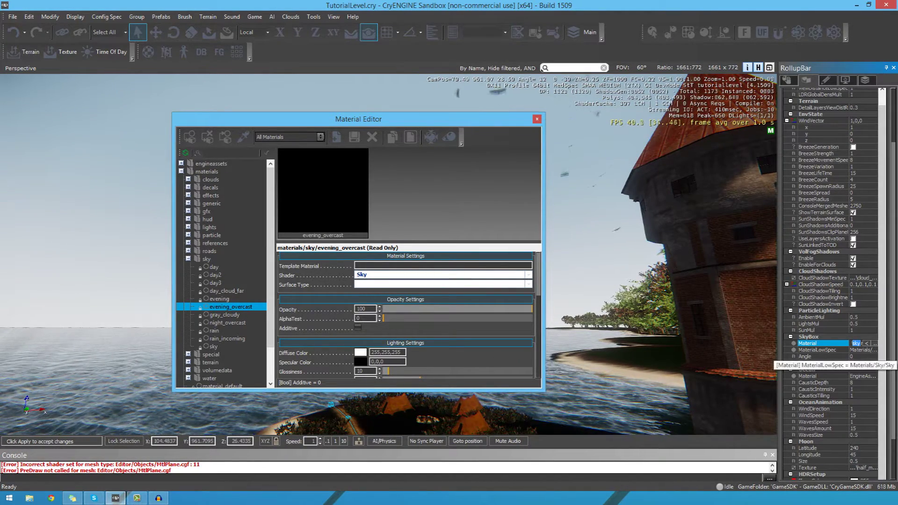
left_click_drag(778, 351, 736, 351)
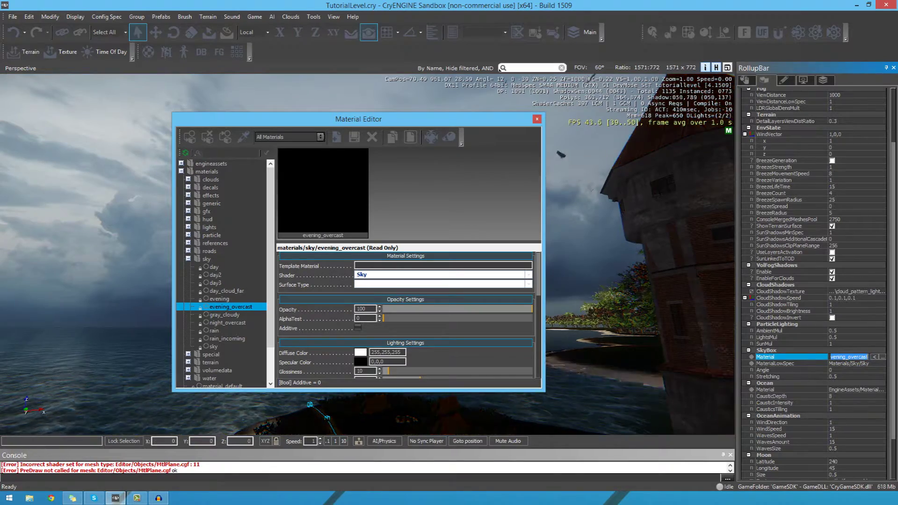
left_click(537, 118)
Fly across to the forested island and examine the sky and lighting around it
key("s")
key("a")
right_click_drag(537, 119, 356, 122)
key("w")
key("d")
key("s")
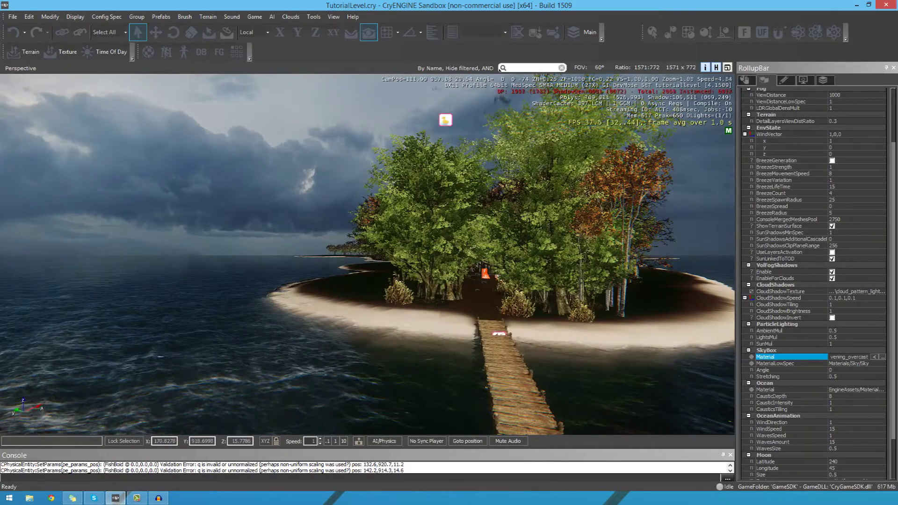
Go through the SkyBox Material, Angle and Stretching settings
left_click(862, 370)
left_click(865, 377)
left_click(869, 357)
left_click(862, 370)
left_click(866, 377)
left_click(870, 357)
Look at the SkyBox MaterialLowSpec, try an Angle of 15 and set the Angle back to 0
left_click(860, 363)
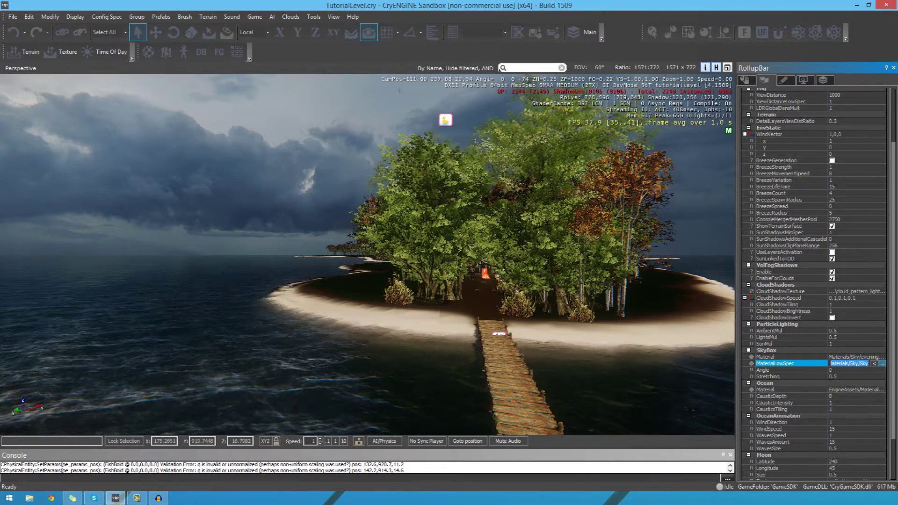
key("Down")
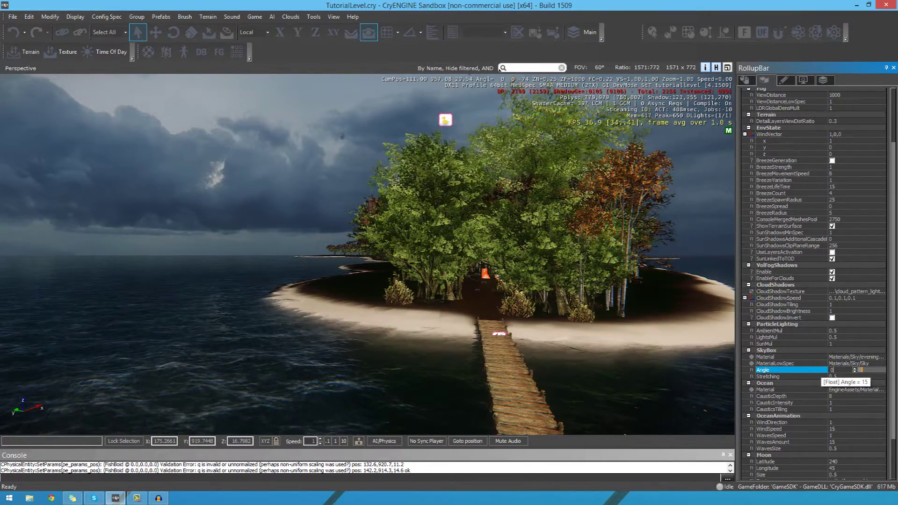
key("Return")
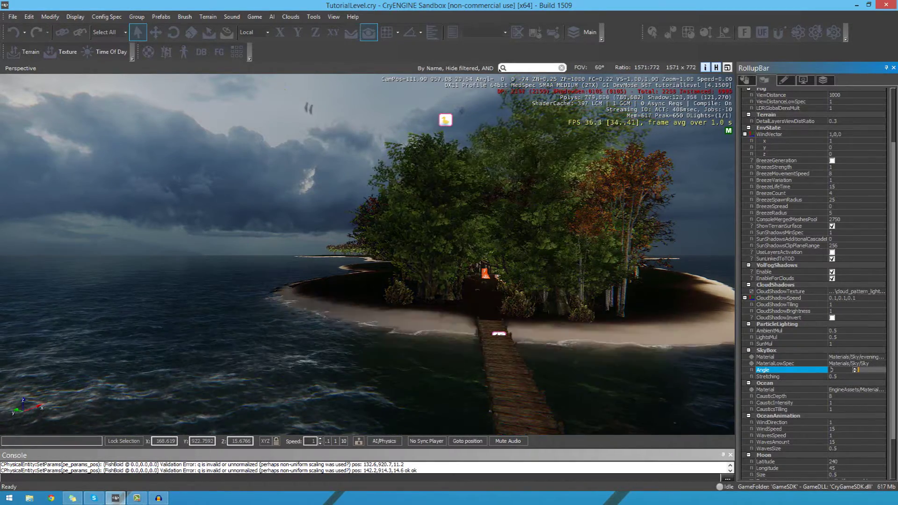
Set the SkyBox Stretching to 1 and look across the sky between the tower and the forested island
left_click(835, 376)
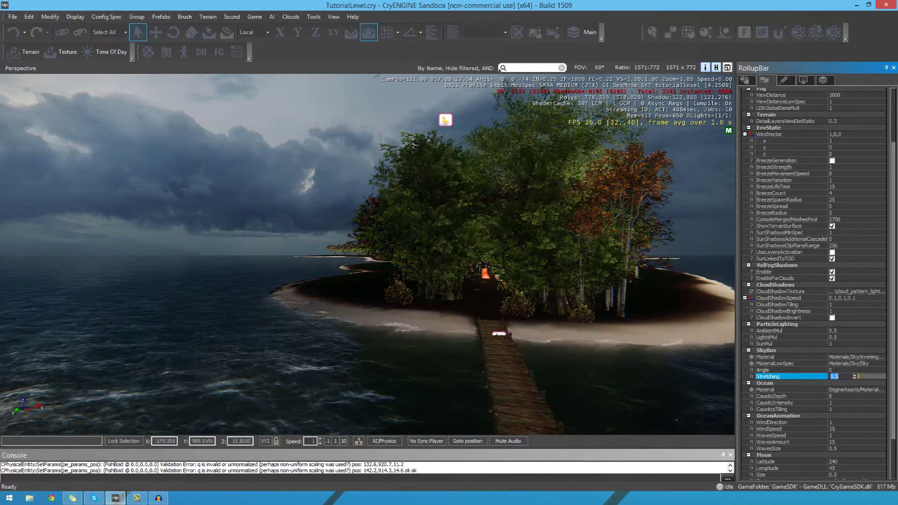
right_click_drag(591, 384, 417, 358)
key("d")
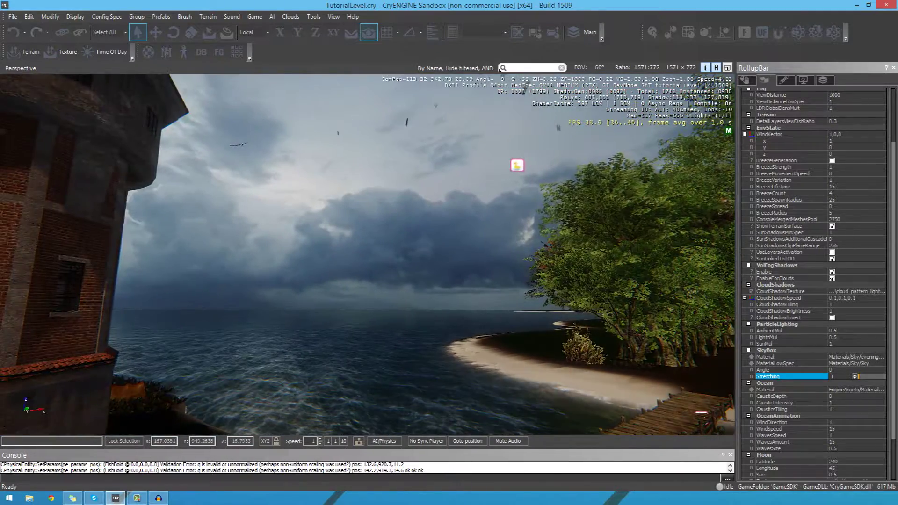
Set the SkyBox Stretching to 15 and check the clouds above the sea from the tent camp
left_click(837, 376)
type("5")
right_click_drag(367, 254, 393, 255)
key("s")
key("w")
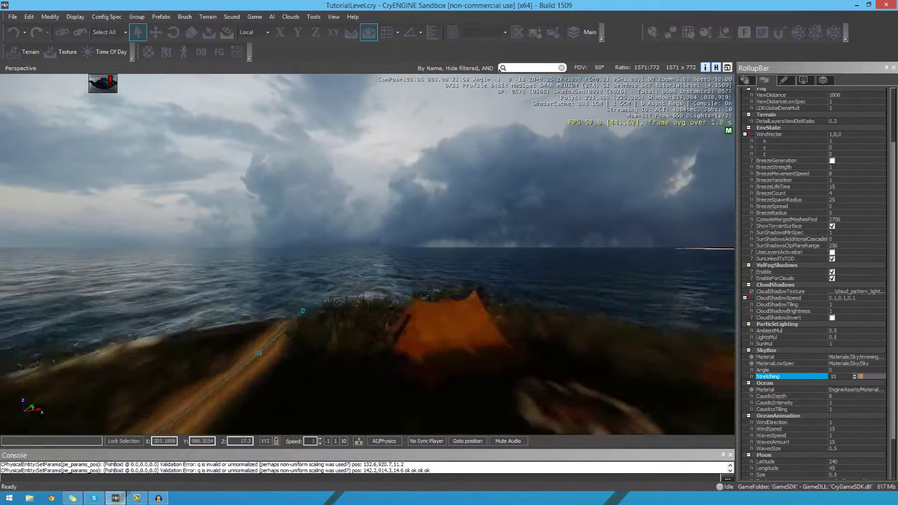
Return the SkyBox Stretching to 0.5
left_click(842, 364)
left_click(834, 377)
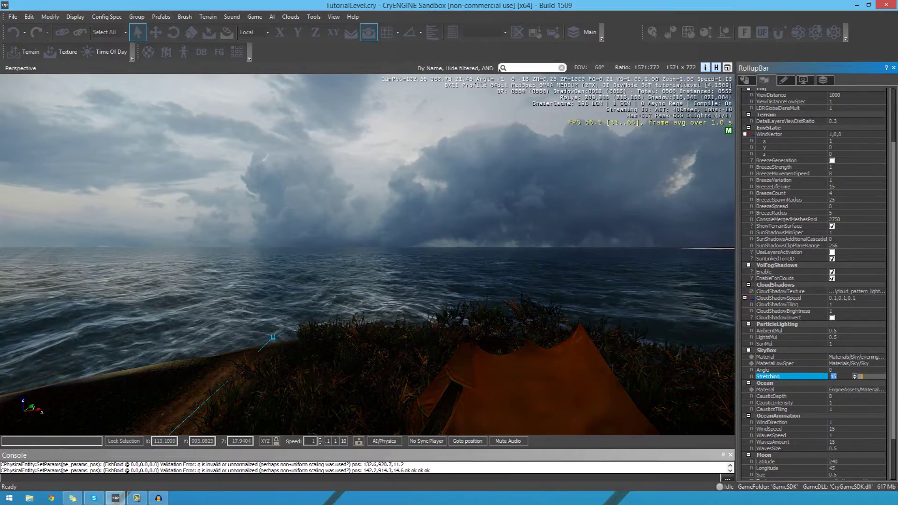
type("0.")
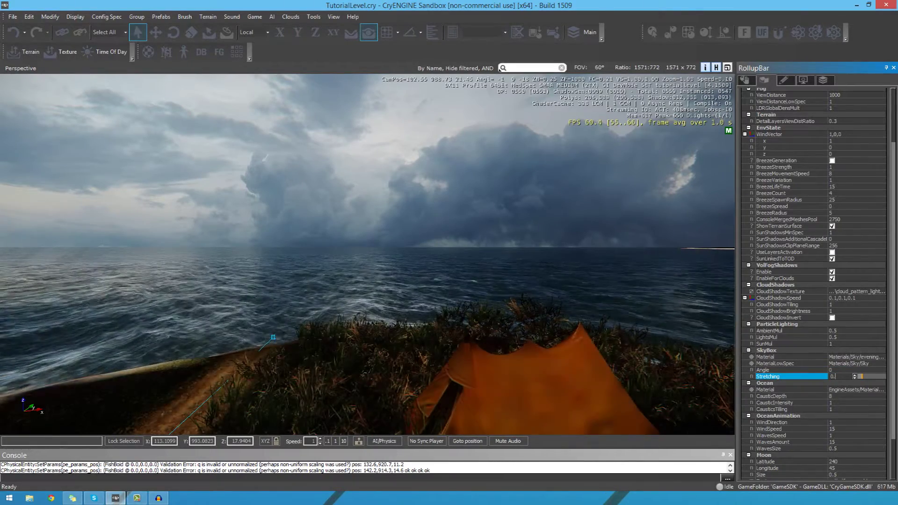
type("5")
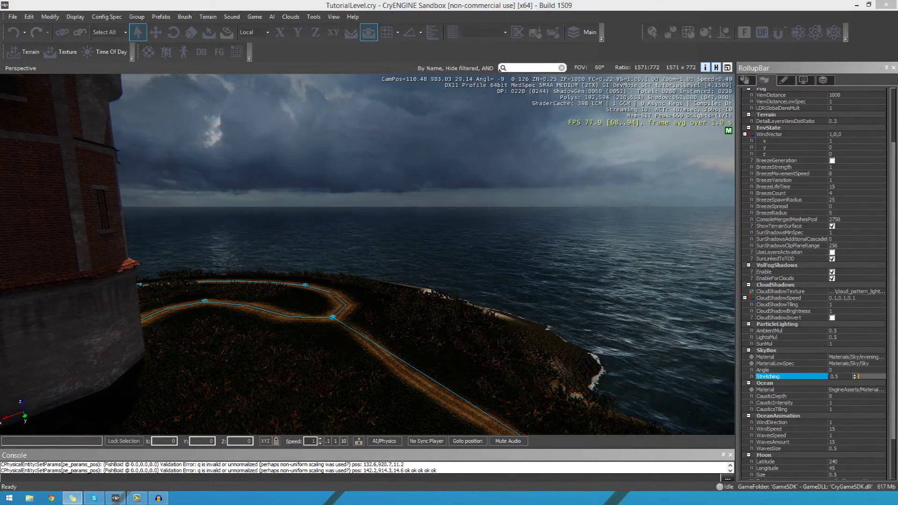
Look over the sea around the islands and open the Ocean Material for browsing
scroll(501, 69, "down", 3)
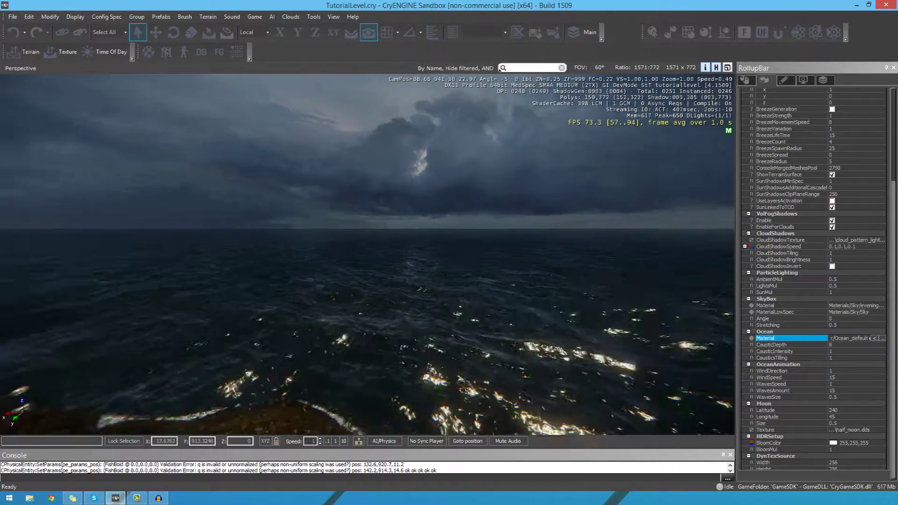
key("w")
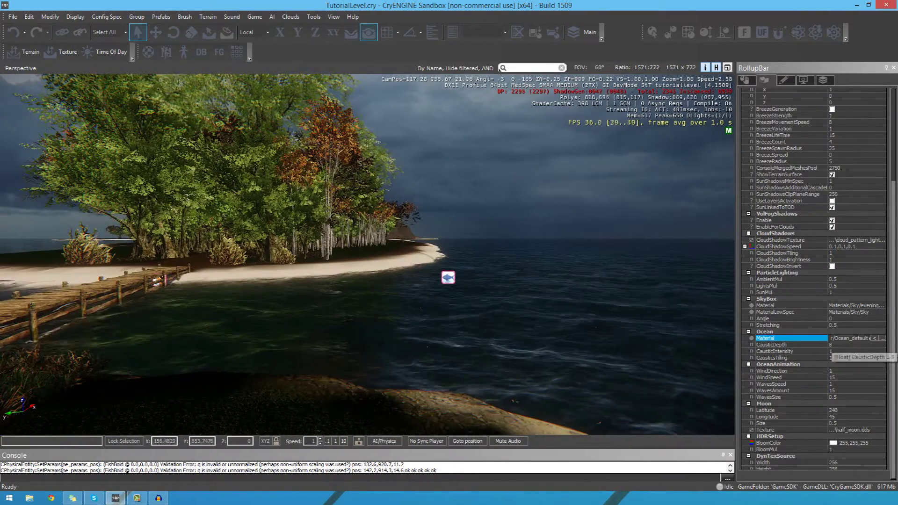
left_click(883, 338)
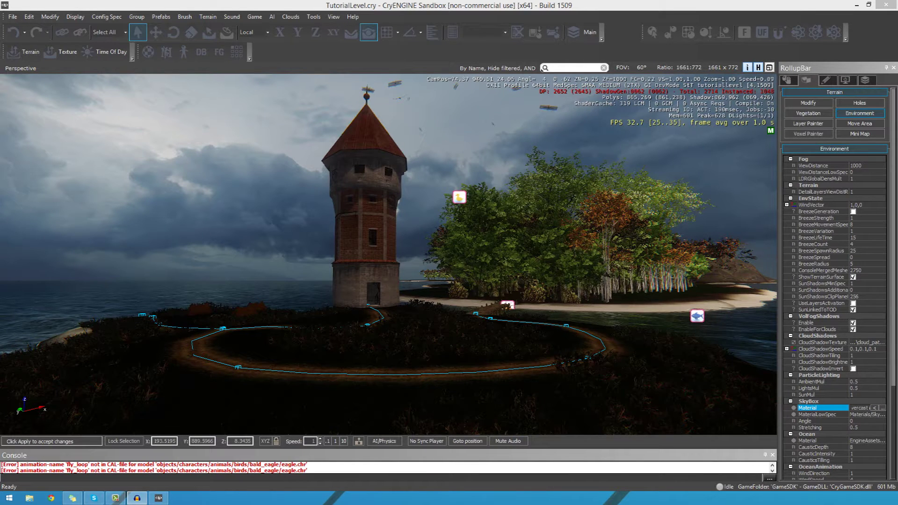
Bring the Material Editor into view, inspect ocean_generic in the materials/water/oceans folder, and close the editor
right_click_drag(388, 254, 439, 266)
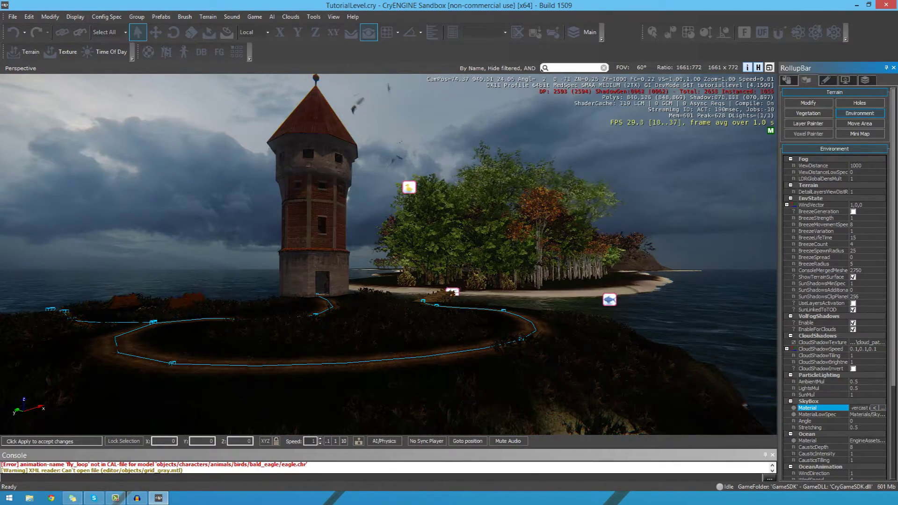
left_click_drag(0, 92, 424, 127)
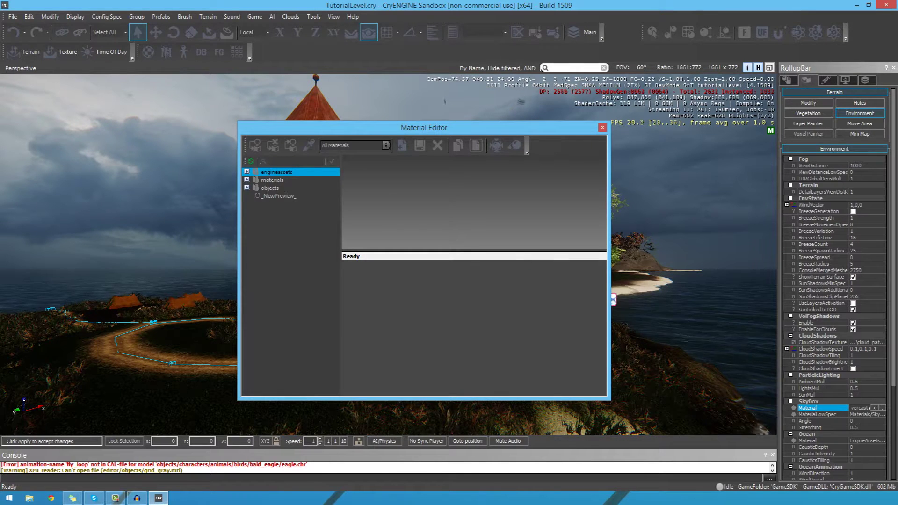
double_click(272, 180)
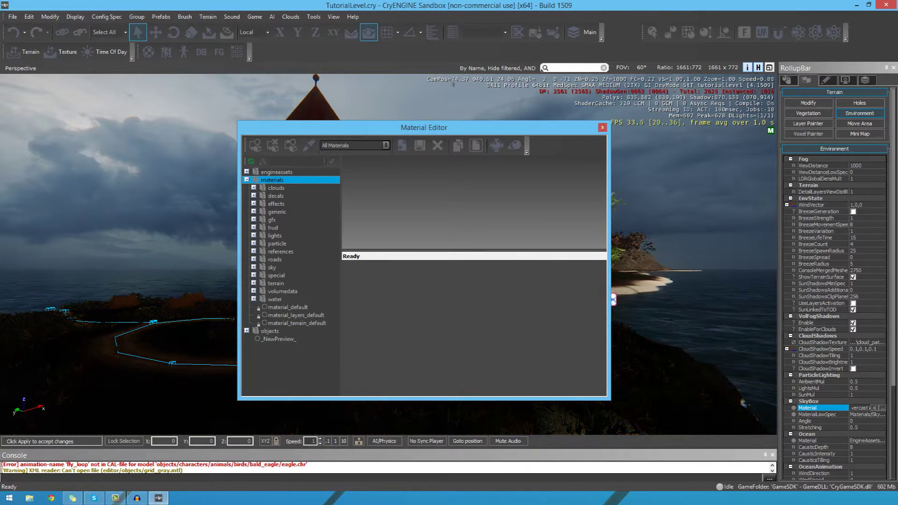
double_click(275, 299)
left_click(284, 307)
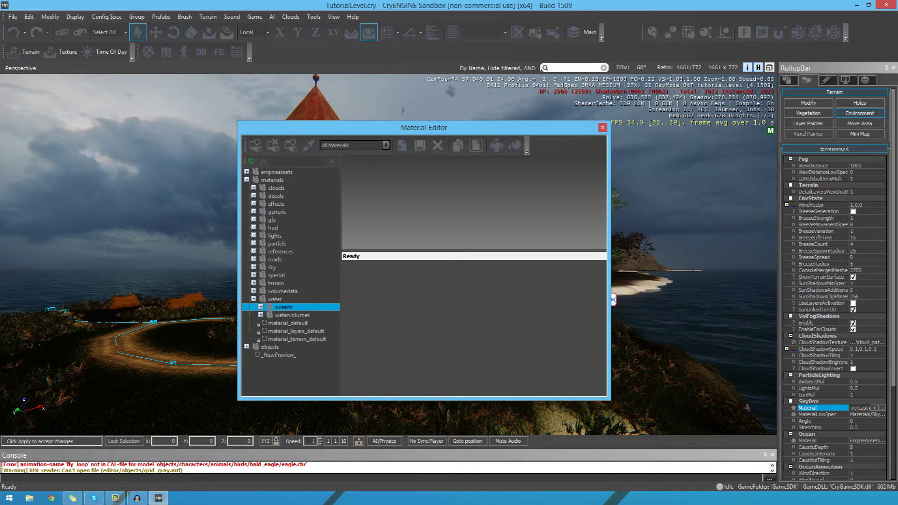
double_click(284, 307)
left_click(300, 315)
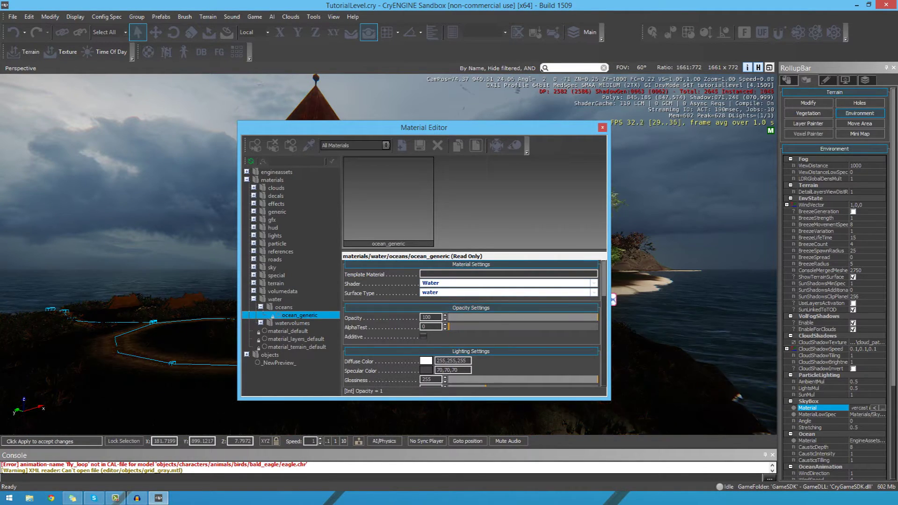
left_click(602, 127)
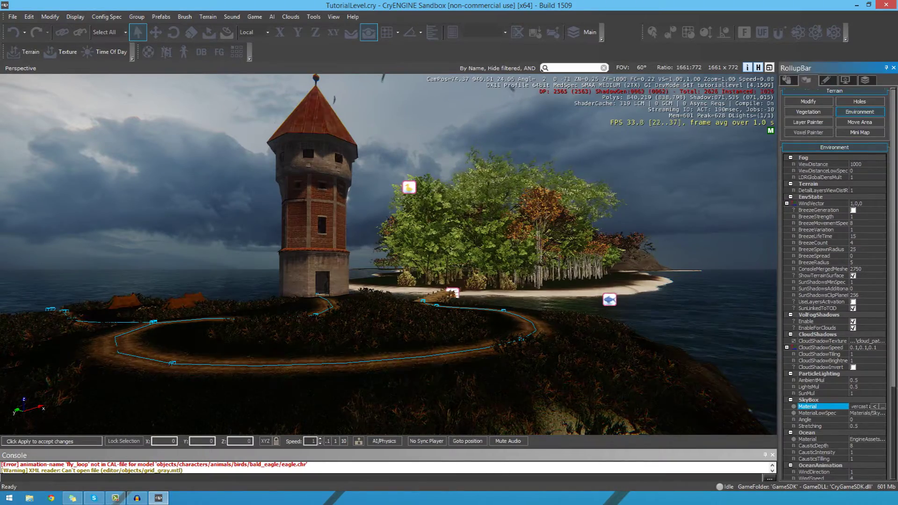
Go to the Ocean caustic settings and fly down below the water surface beside the tower island to examine the caustics
scroll(835, 281, "down", 5)
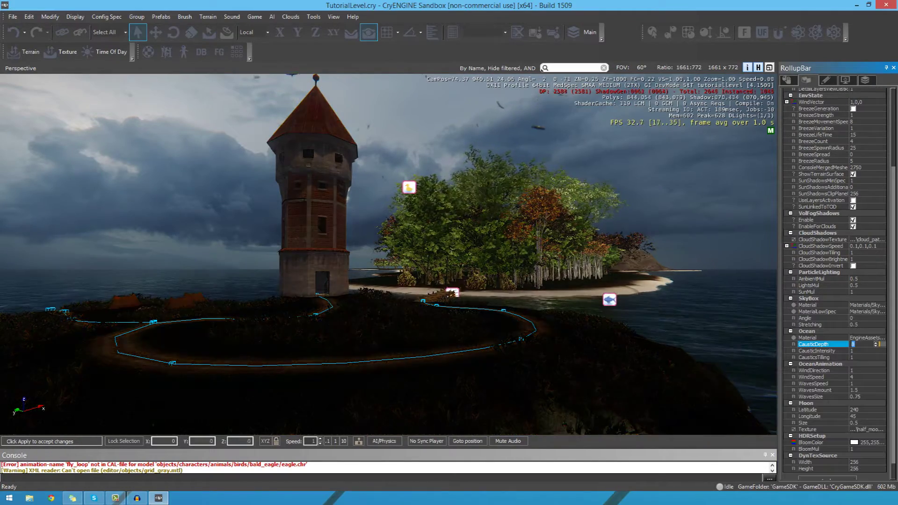
key("w")
right_click_drag(388, 254, 234, 272)
key("s")
key("a")
key("w")
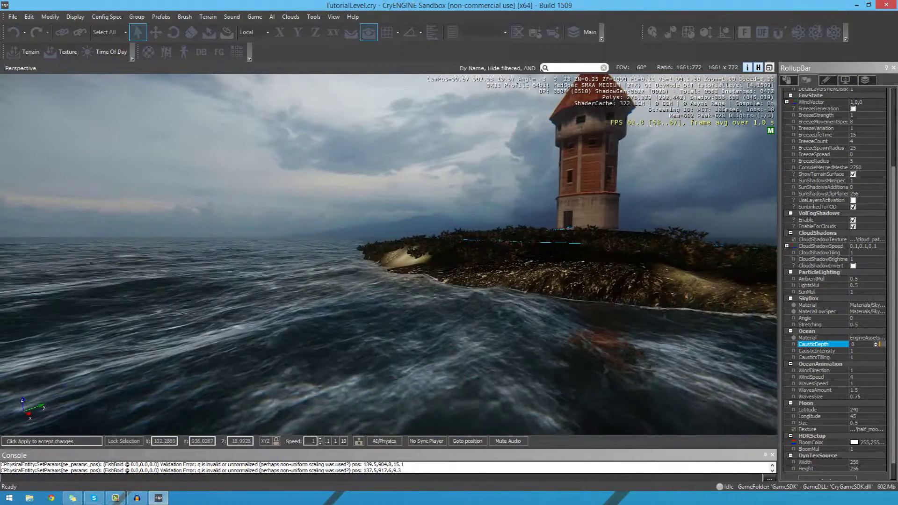
key("w")
right_click_drag(234, 271, 479, 269)
key("a")
key("w")
key("w")
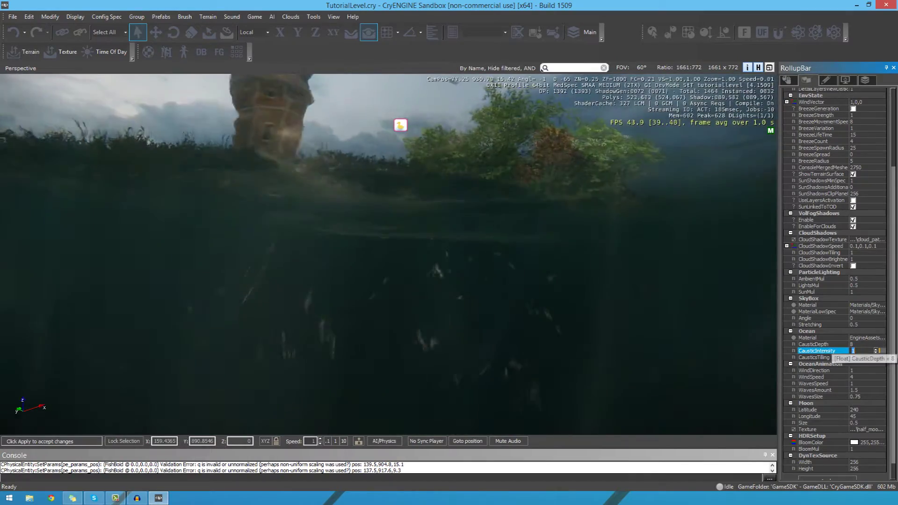
Set the ocean CausticIntensity to 8 and view the caustics underwater near the tower
type("2")
key("BackSpace")
type("8")
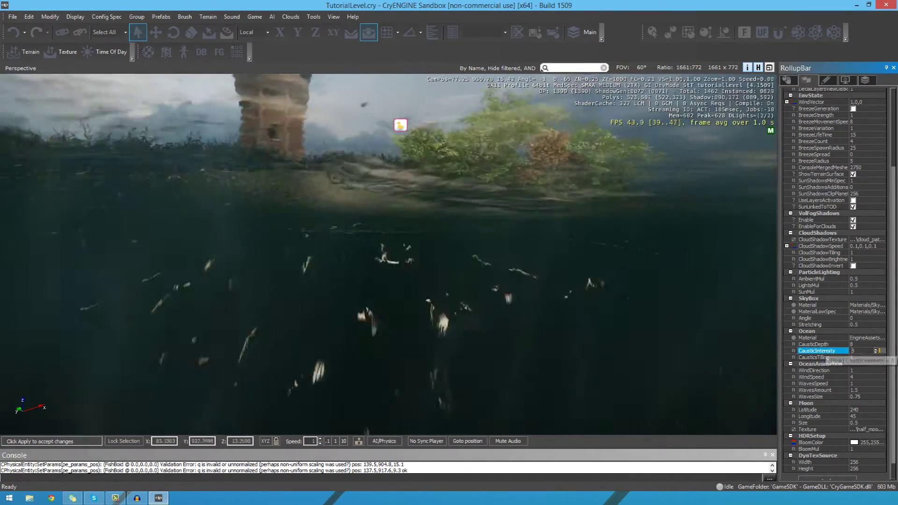
key("d")
right_click_drag(388, 254, 281, 262)
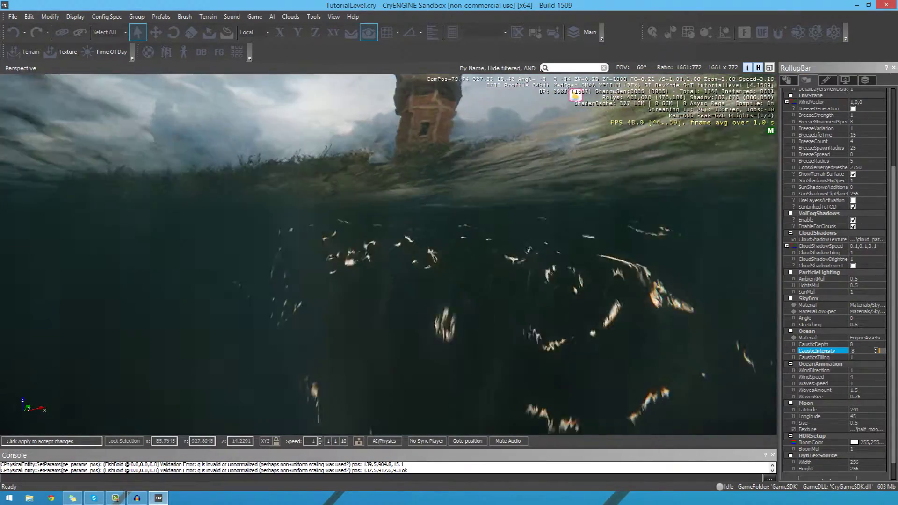
Try a CausticIntensity of 1 for comparison and return it to 8
key("BackSpace")
type("1")
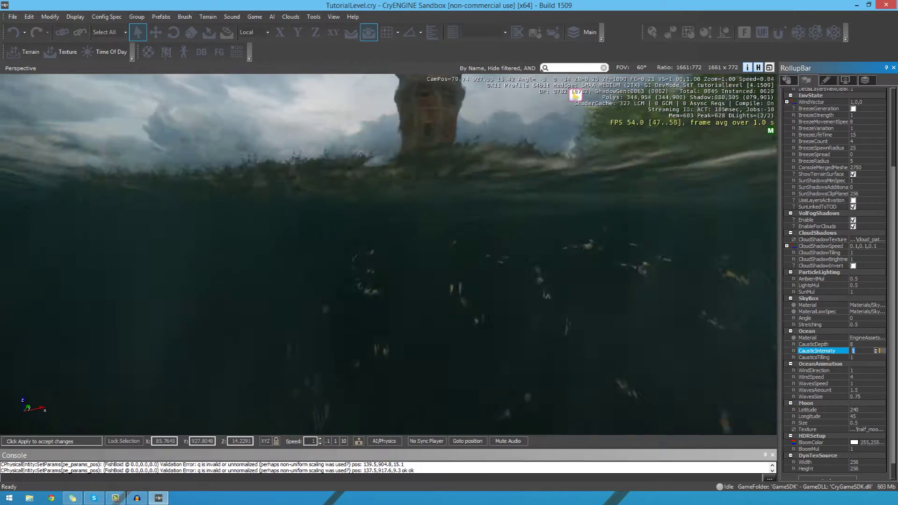
double_click(859, 351)
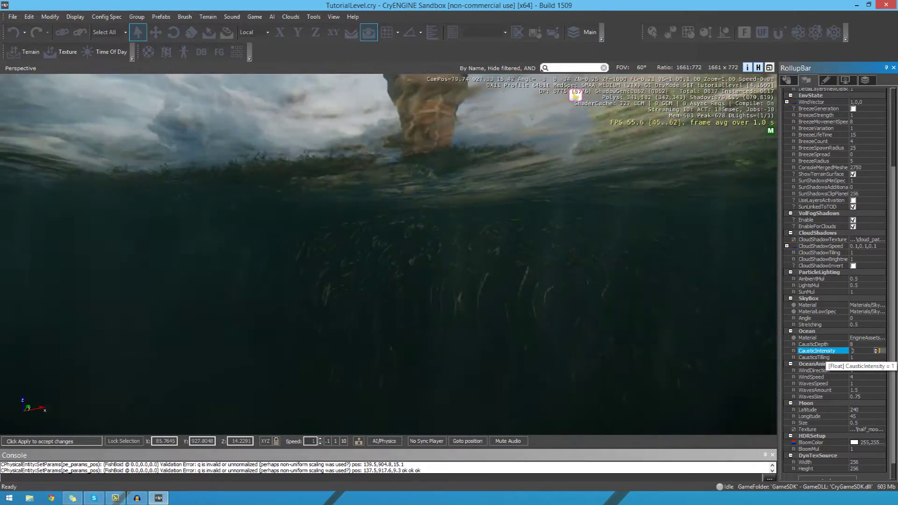
key("BackSpace")
type("8")
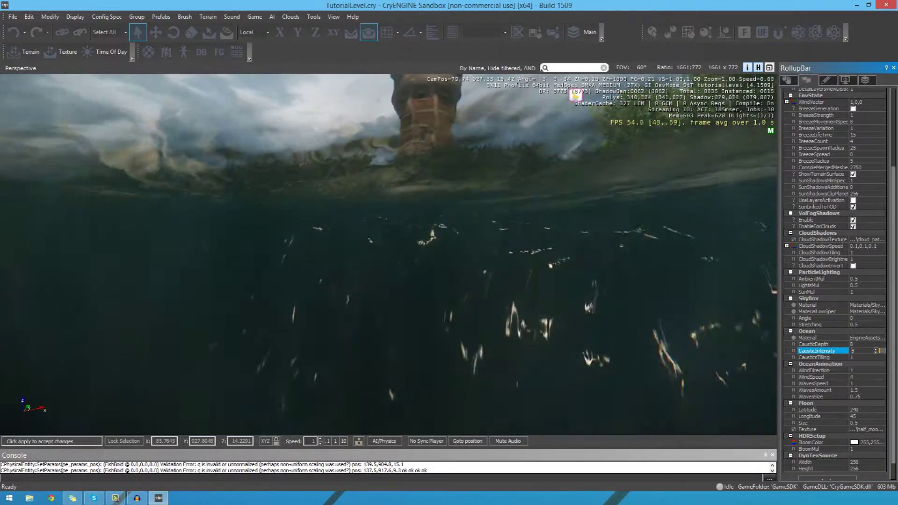
Dive deeper along the seabed and set the ocean CausticDepth to 15 to compare the caustics
left_click(857, 338)
left_click(853, 344)
right_click_drag(510, 287, 542, 267)
key("d")
key("w")
mouse_move(388, 254)
right_mouse_down()
mouse_move(444, 309)
mouse_move(468, 323)
mouse_move(491, 316)
mouse_move(360, 197)
right_mouse_up()
key("s")
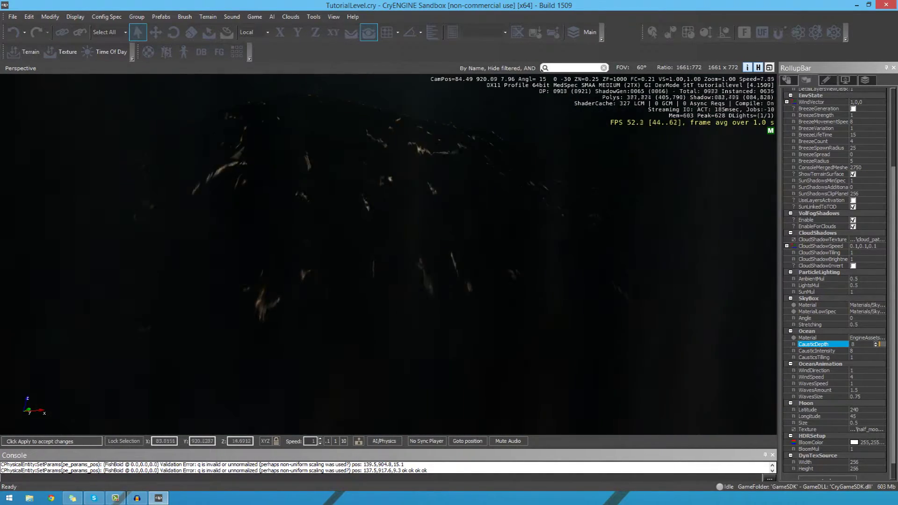
left_click(853, 344)
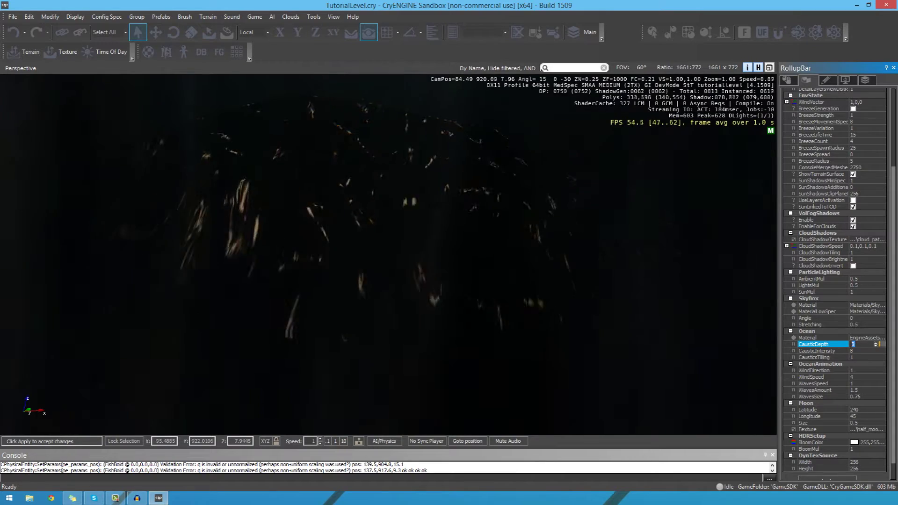
type("15")
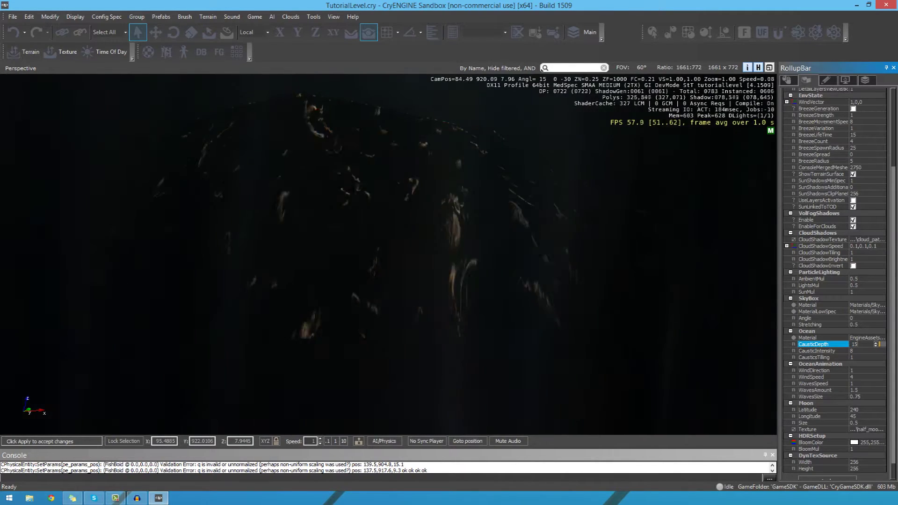
mouse_move(389, 215)
right_mouse_down()
mouse_move(395, 290)
mouse_move(396, 182)
mouse_move(376, 210)
mouse_move(381, 222)
right_mouse_up()
key("d")
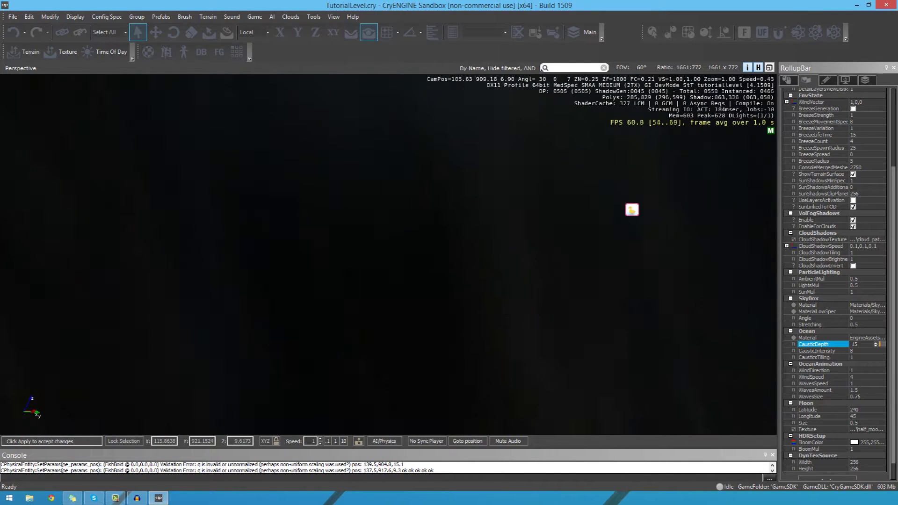
Set CausticDepth to 25, check the caustics around the island and the forested beach, and return it to 8
left_click(855, 344)
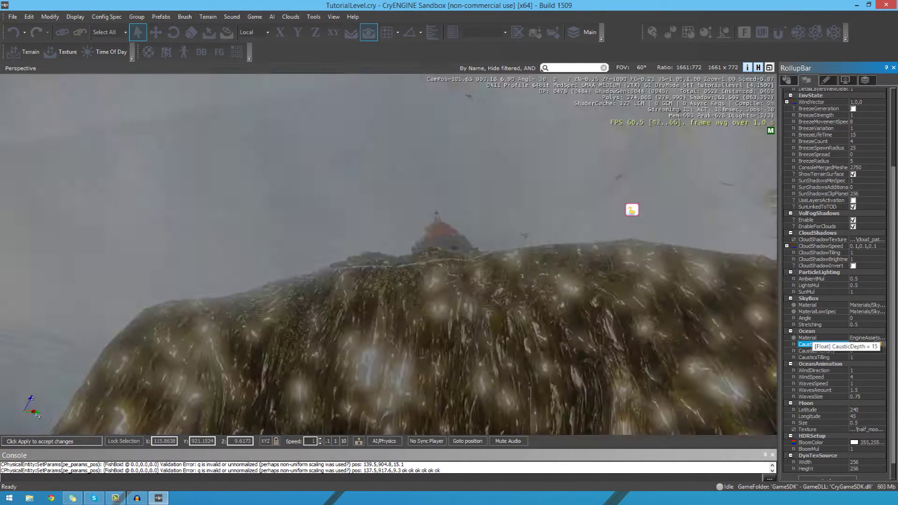
type("25")
key("Return")
right_click_drag(388, 252, 487, 298)
key("w")
key("s")
key("w")
key("d")
key("w")
key("a")
key("shift+w")
key("shift+w")
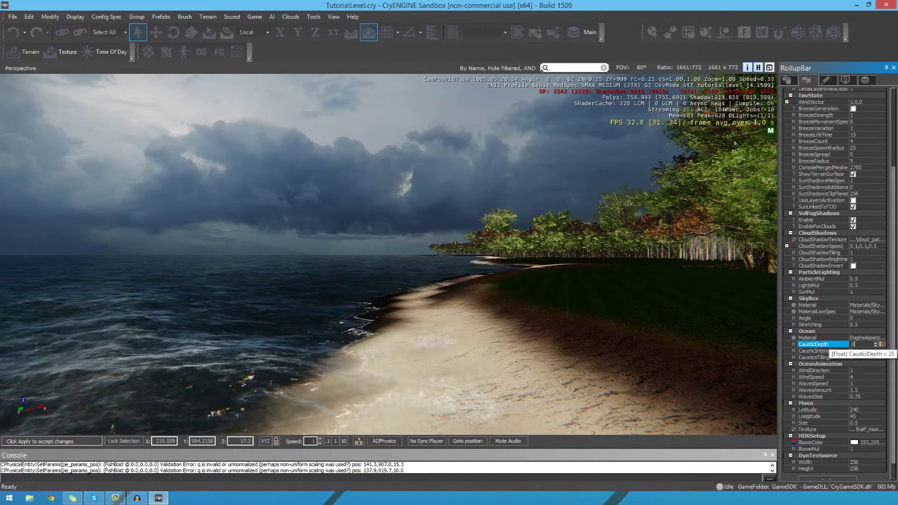
Submerge the camera off the forested shore and set the ocean CausticsTilling to 2
key("shift+w")
right_click_drag(388, 254, 512, 251)
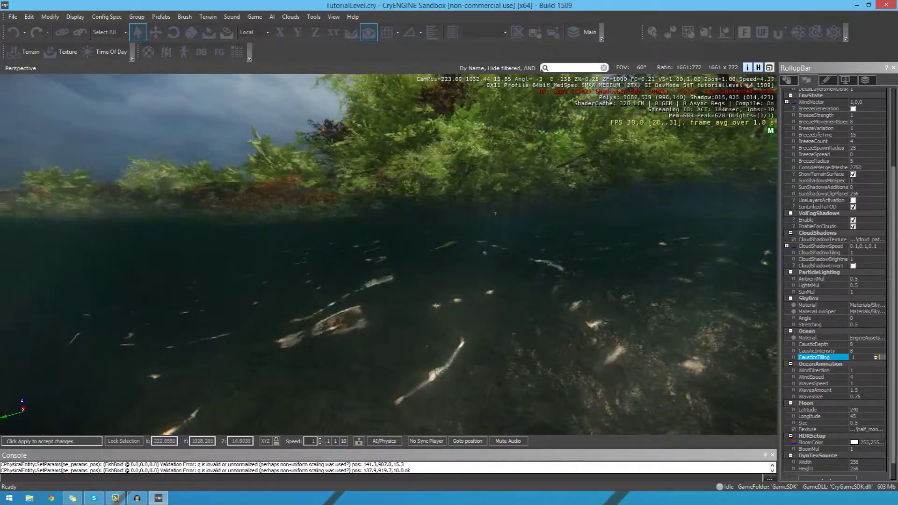
double_click(854, 358)
type("2")
key("Return")
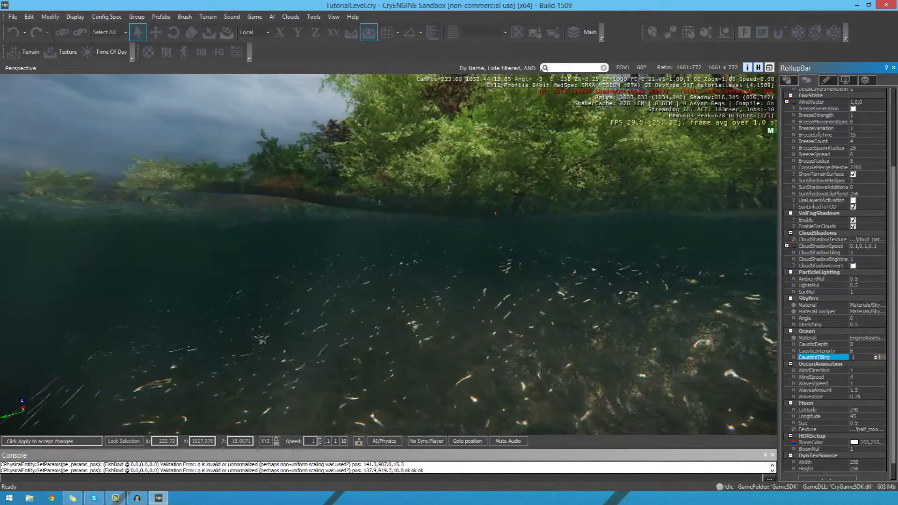
Return CausticsTilling to 1 and view the caustics just below the waterline
key("a")
key("s")
key("s")
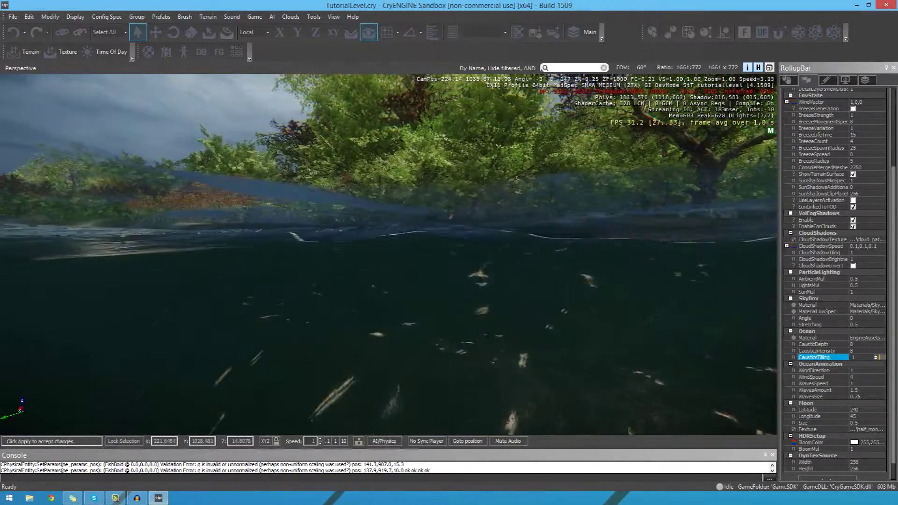
Surface off the forested shore and go through the OceanAnimation WindDirection, WindSpeed, WavesSpeed and WavesAmount settings against the open water
key("d")
key("s")
key("d")
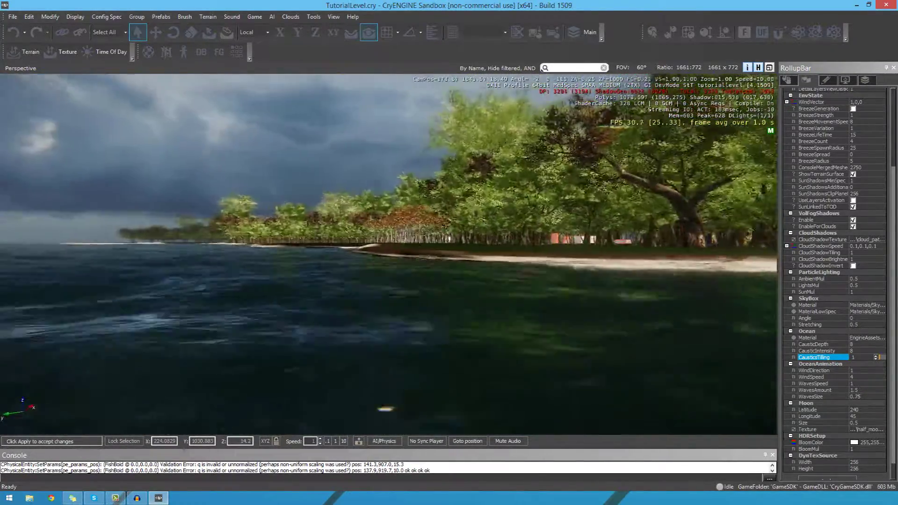
key("w")
key("d")
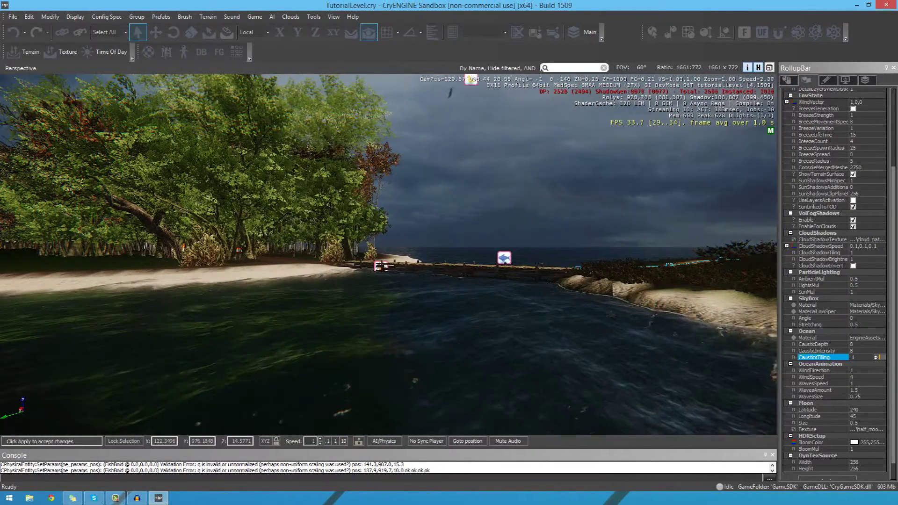
left_click(861, 370)
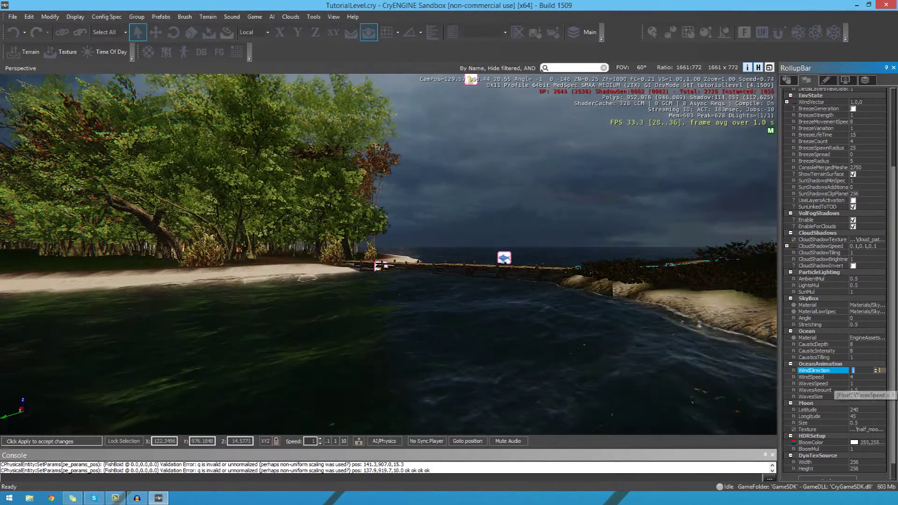
left_click(860, 377)
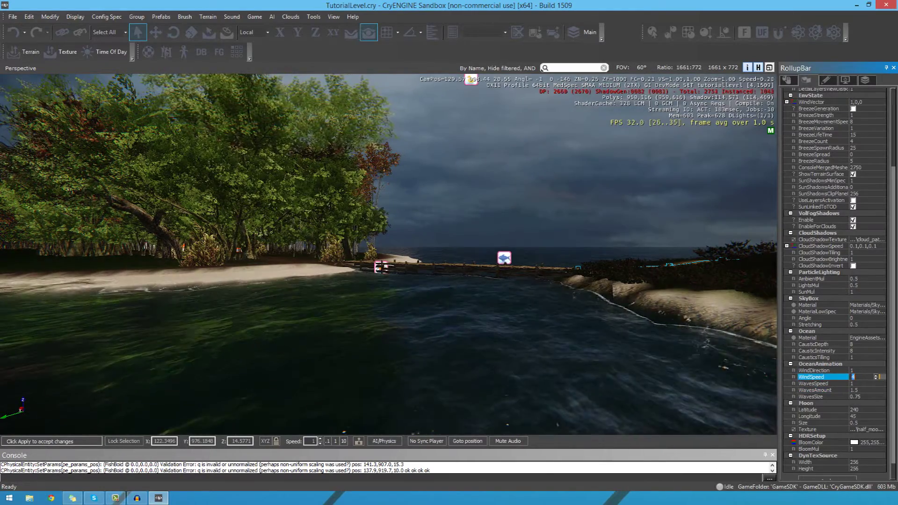
left_click(861, 370)
left_click(861, 383)
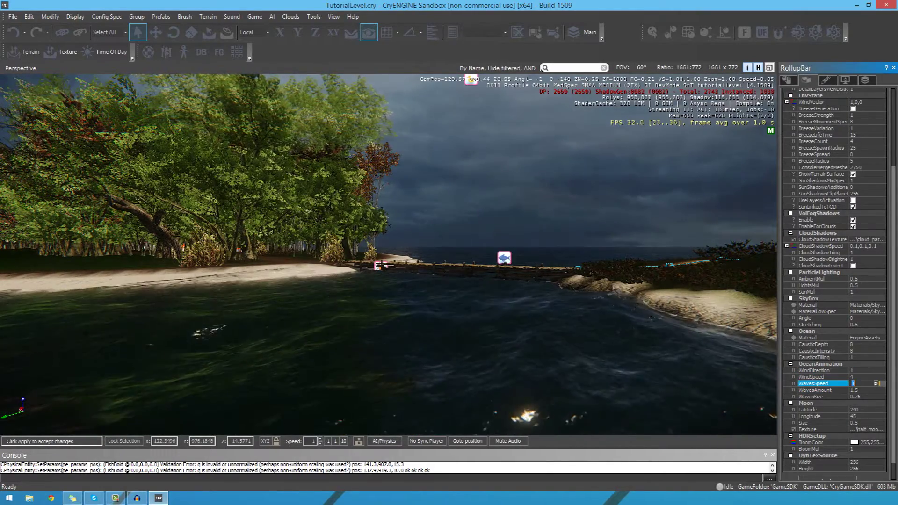
left_click(861, 389)
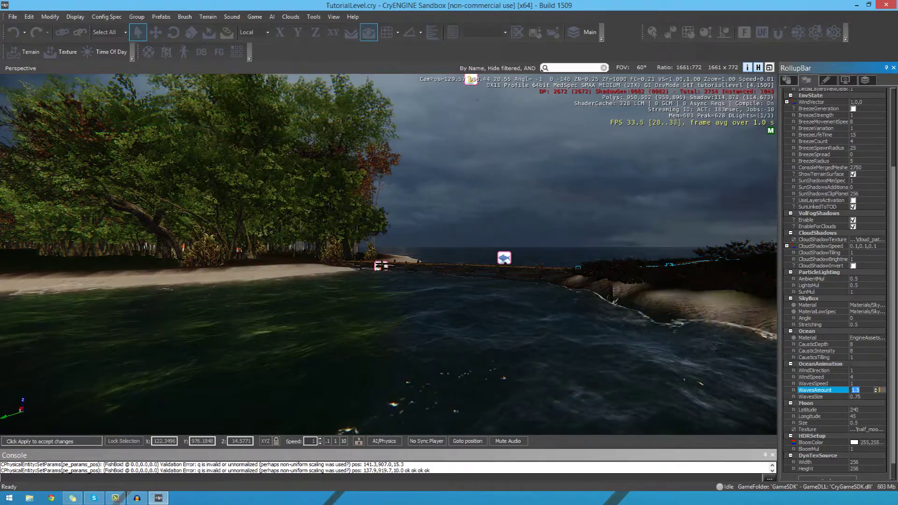
right_click_drag(558, 298, 530, 327)
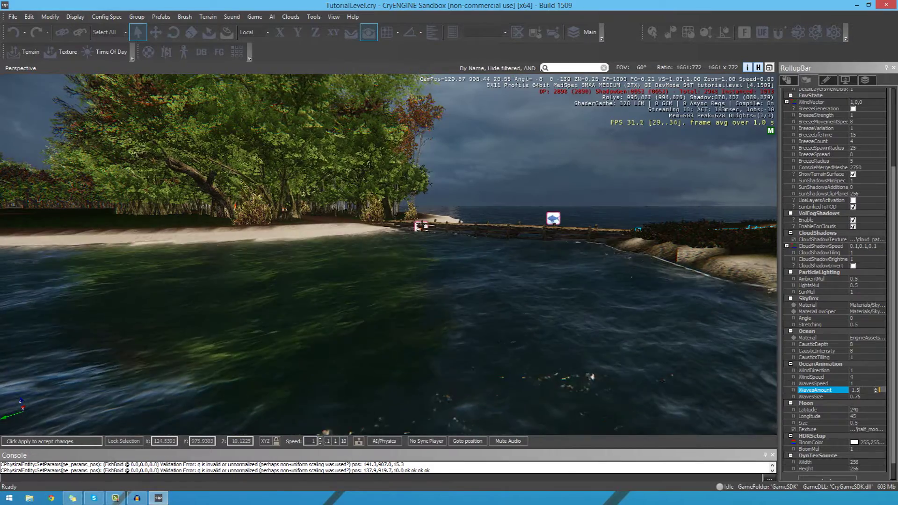
Try OceanAnimation WavesAmount values of 15, 25 and 0 to compare the waves off the beach
key("BackSpace")
key("BackSpace")
key("BackSpace")
type("15")
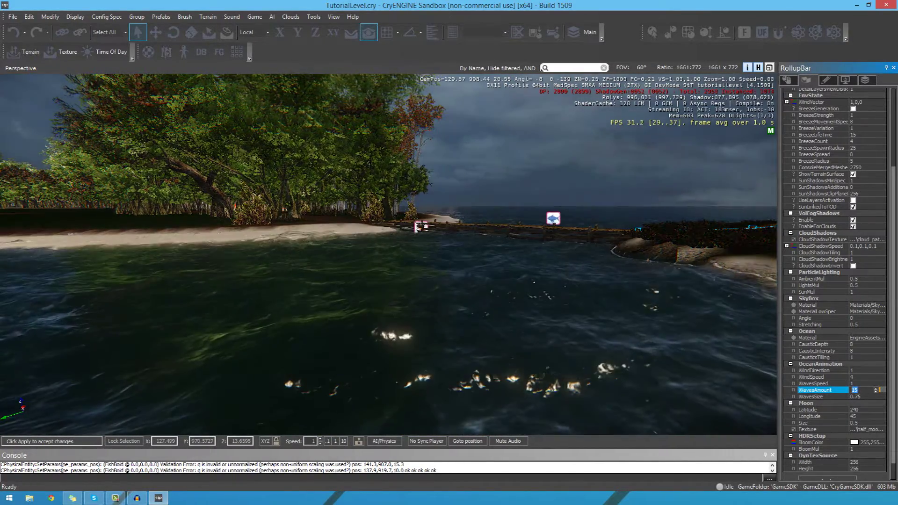
type("25")
key("Return")
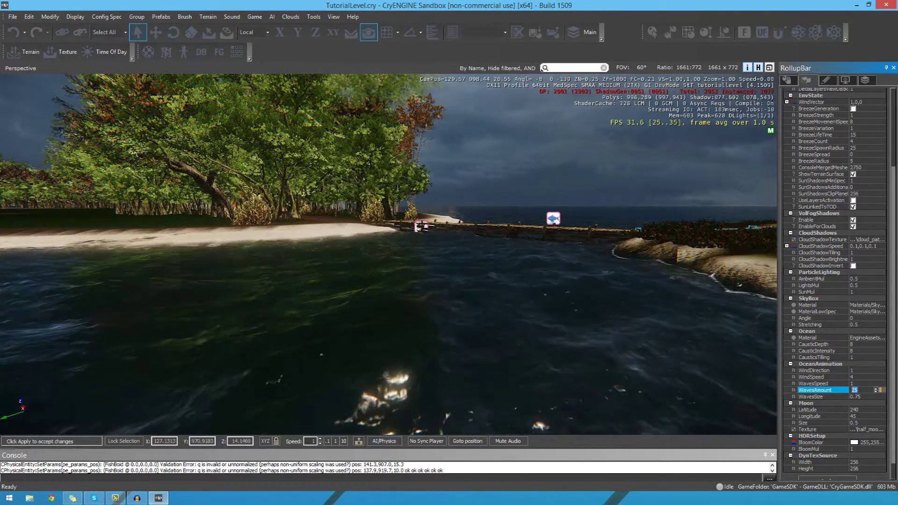
type("0")
key("Return")
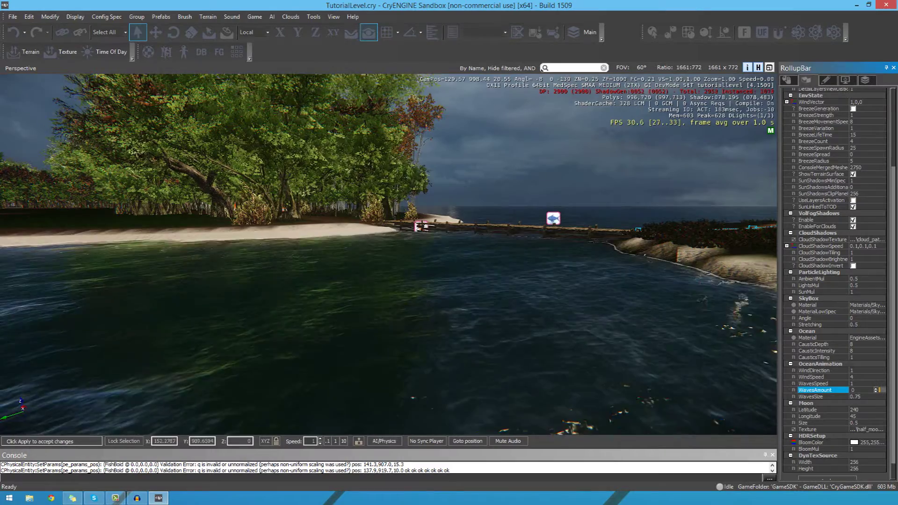
Set the OceanAnimation WavesAmount to 2 and check the waves in front of the forested island
key("d")
mouse_move(388, 254)
right_mouse_down()
mouse_move(248, 254)
mouse_move(374, 254)
right_mouse_up()
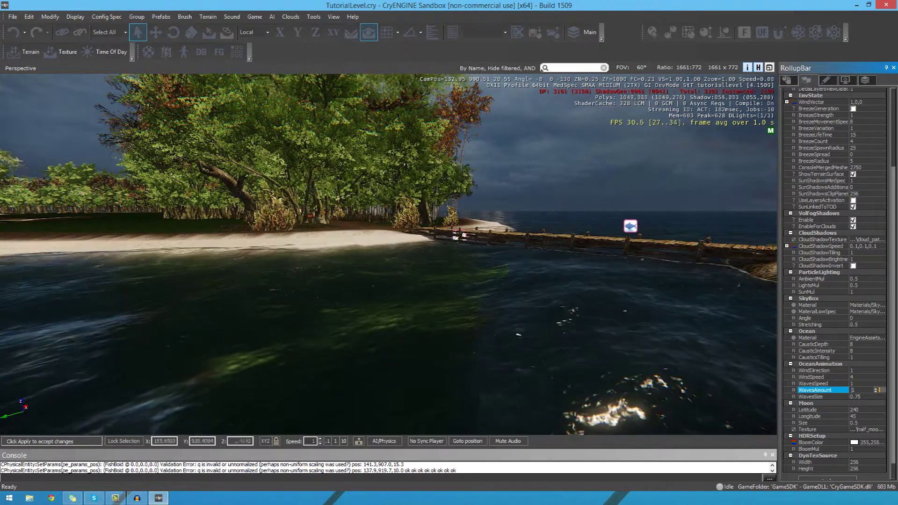
type("2")
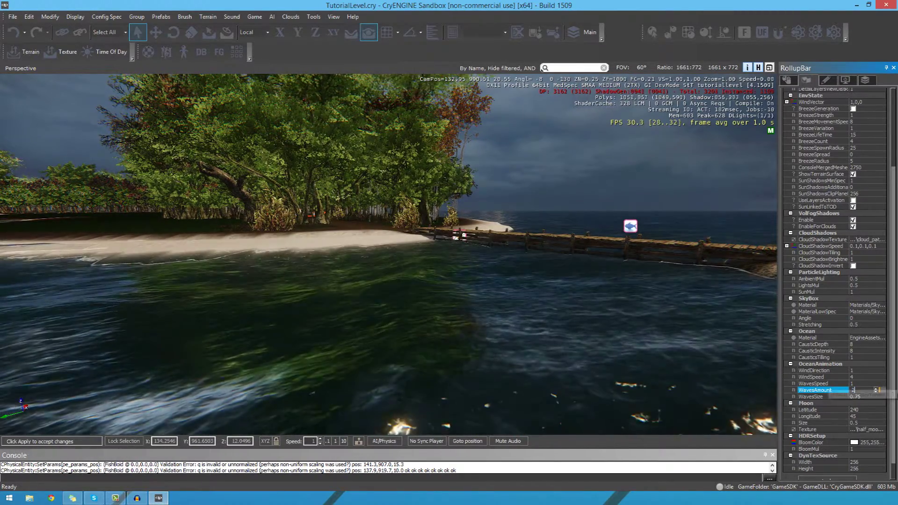
key("d")
right_click_drag(627, 281, 444, 265)
key("a")
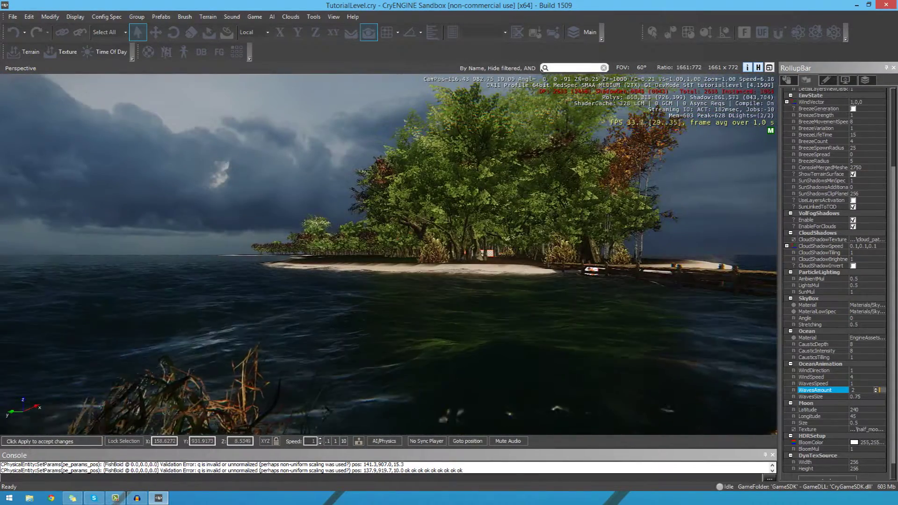
Set the OceanAnimation WavesSize to 2 with the tower island and footbridge in view
left_click(860, 396)
right_click_drag(515, 281, 297, 281)
key("w")
key("d")
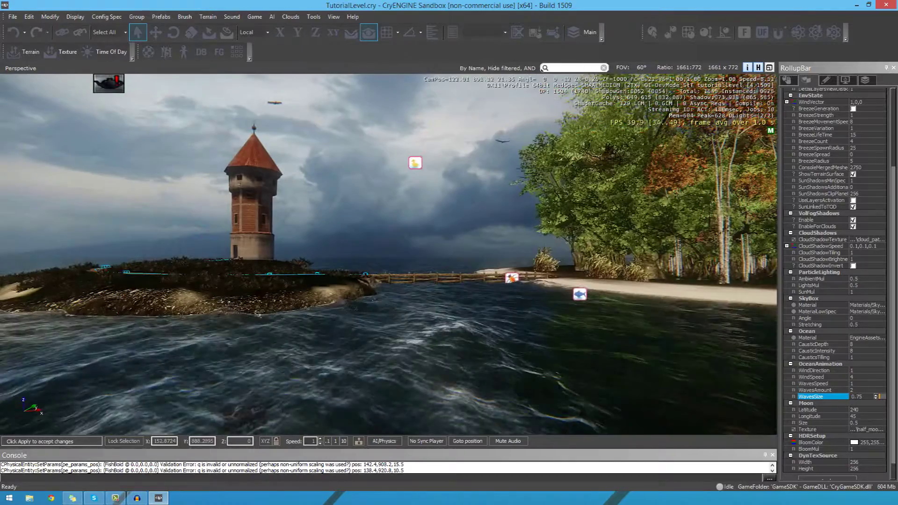
left_click_drag(863, 397, 851, 397)
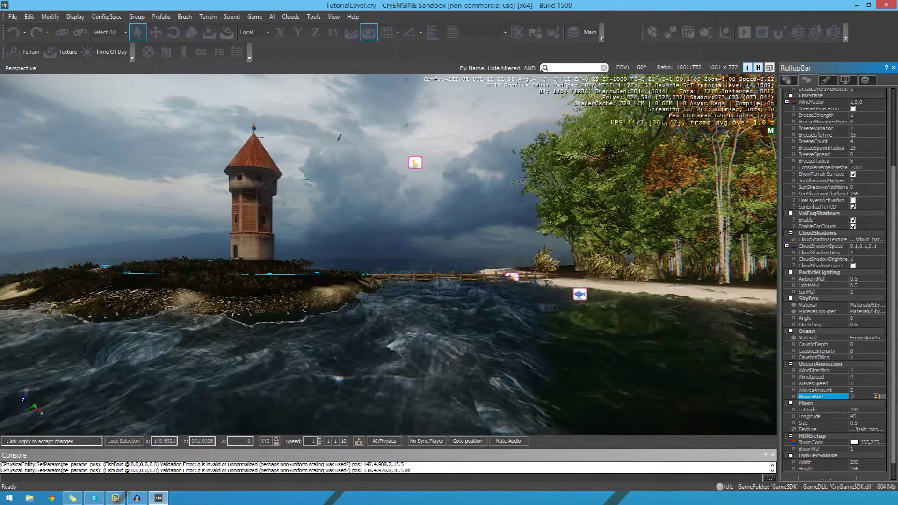
Examine the wave height from low over the channel between the tower island and the forested shore
key("w")
right_click_drag(720, 233, 665, 253)
key("d")
key("s")
key("w")
key("d")
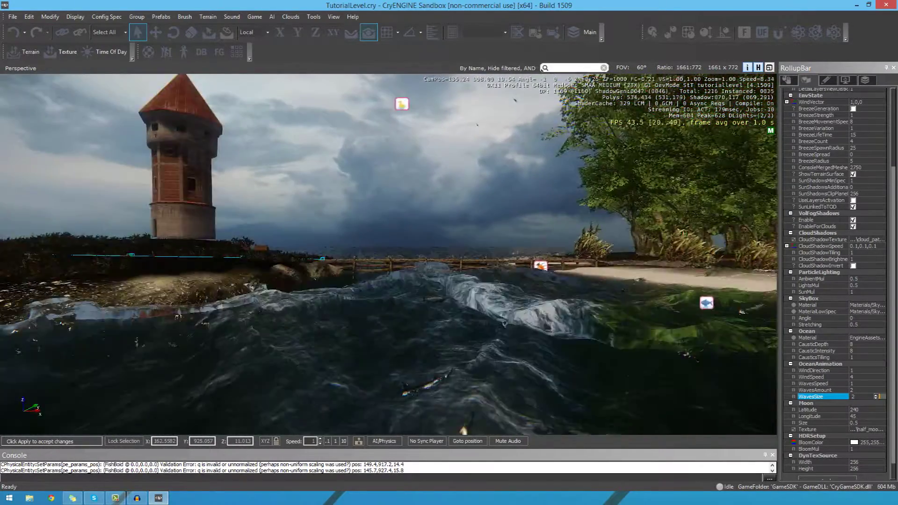
key("shift+w")
right_click_drag(664, 253, 772, 248)
key("shift+w")
right_click_drag(388, 254, 520, 257)
key("shift+w")
mouse_move(389, 254)
right_mouse_down()
mouse_move(430, 251)
mouse_move(404, 261)
right_mouse_up()
Set the OceanAnimation WavesSize to 1 and check the waves from the island channel out to the open sea
left_click(854, 397)
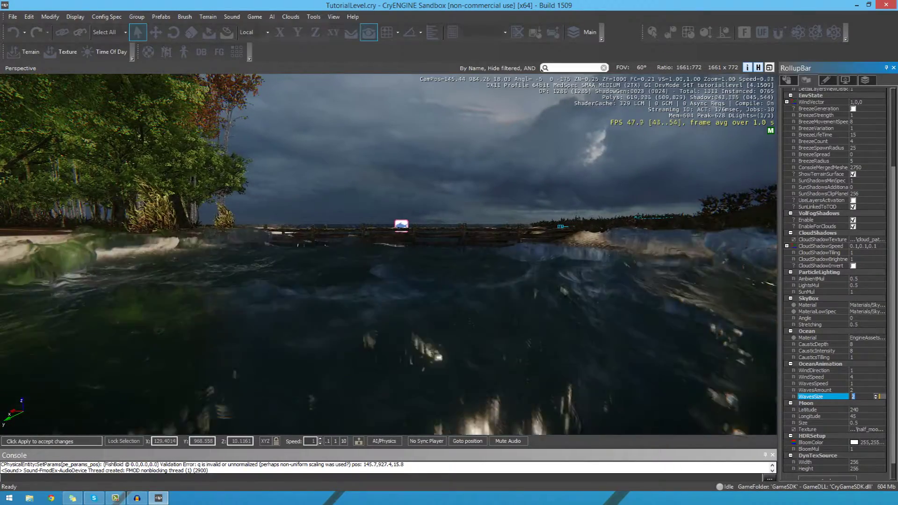
type("1")
key("shift+w")
mouse_move(404, 261)
right_mouse_down()
mouse_move(288, 254)
mouse_move(403, 277)
right_mouse_up()
key("shift+s")
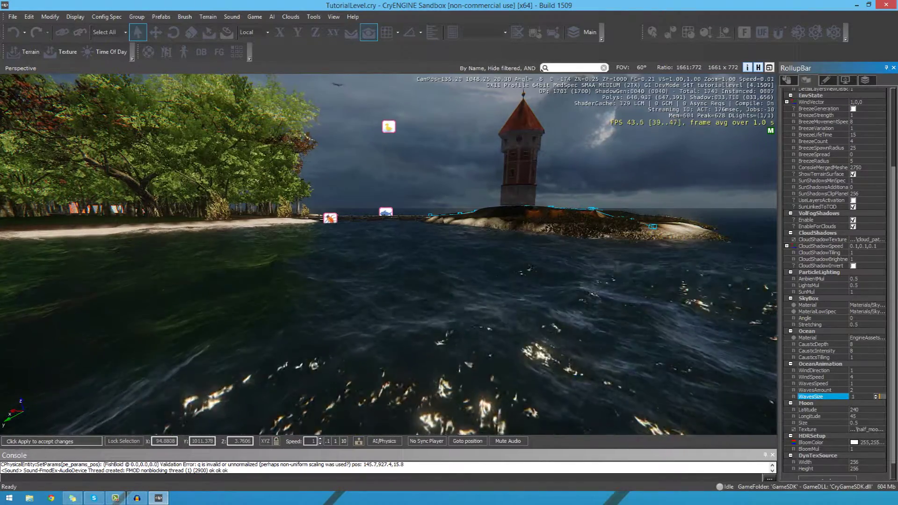
key("w")
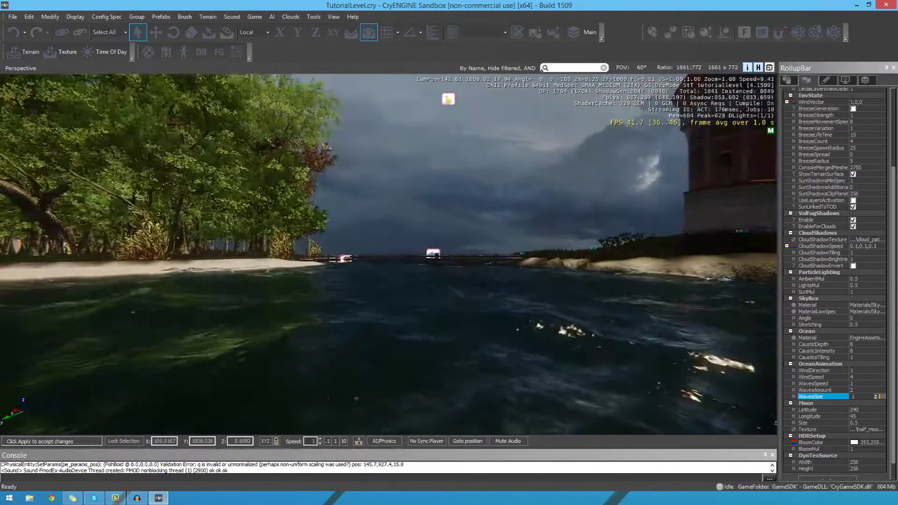
key("w")
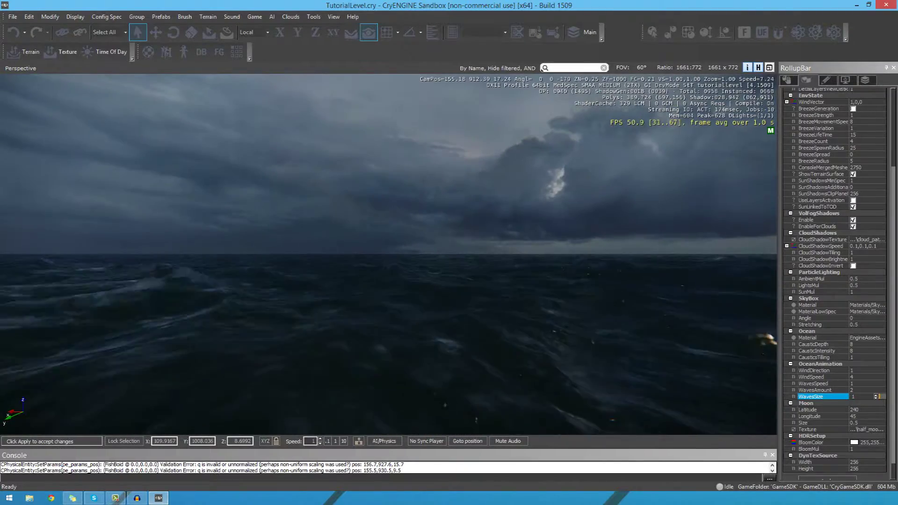
key("w")
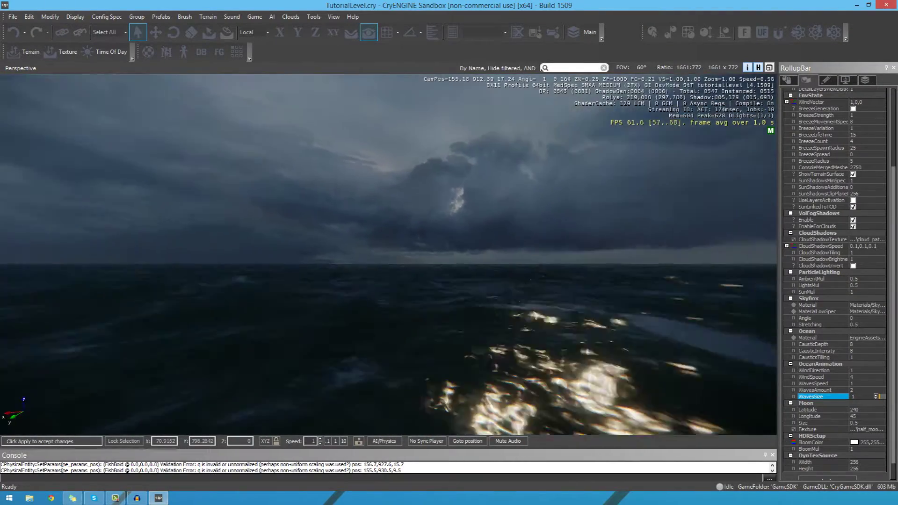
key("s")
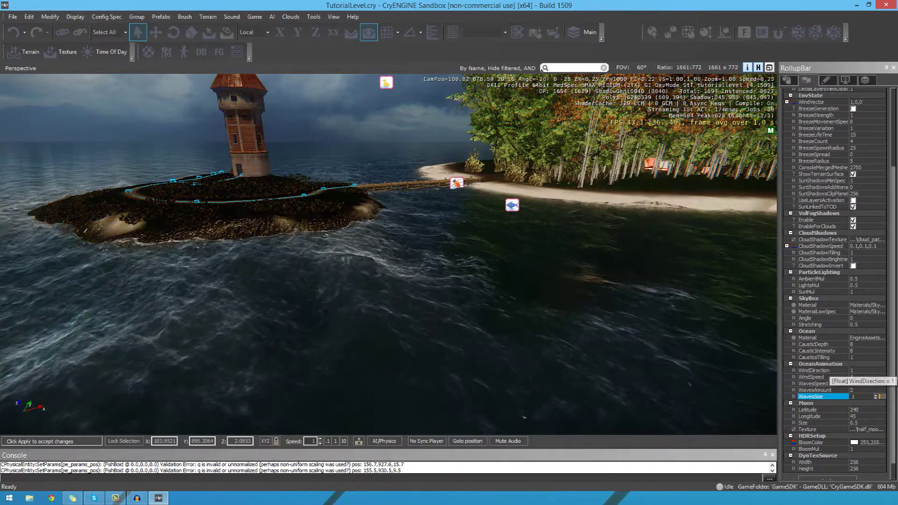
Set the OceanAnimation WindSpeed to 15 while watching the waves around the tower island
left_click(830, 370)
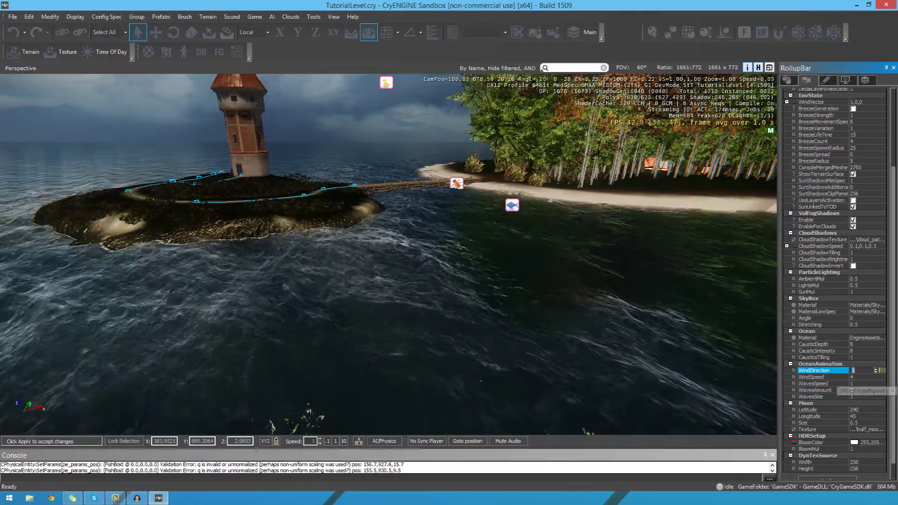
left_click(830, 376)
key("w")
right_click_drag(389, 254, 285, 227)
key("s")
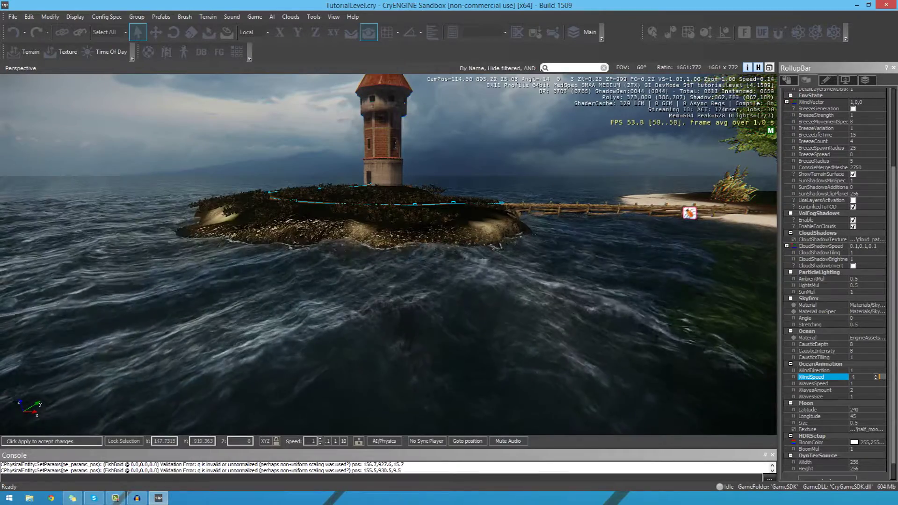
double_click(855, 377)
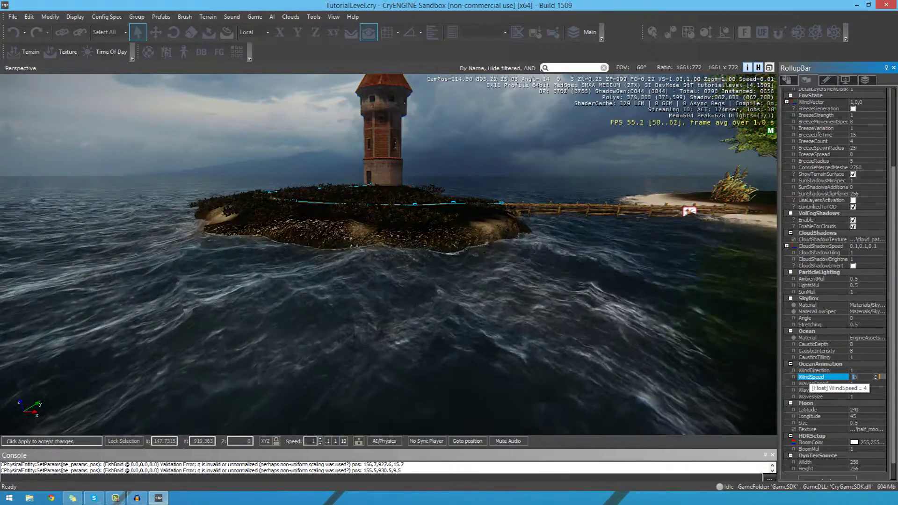
key("Return")
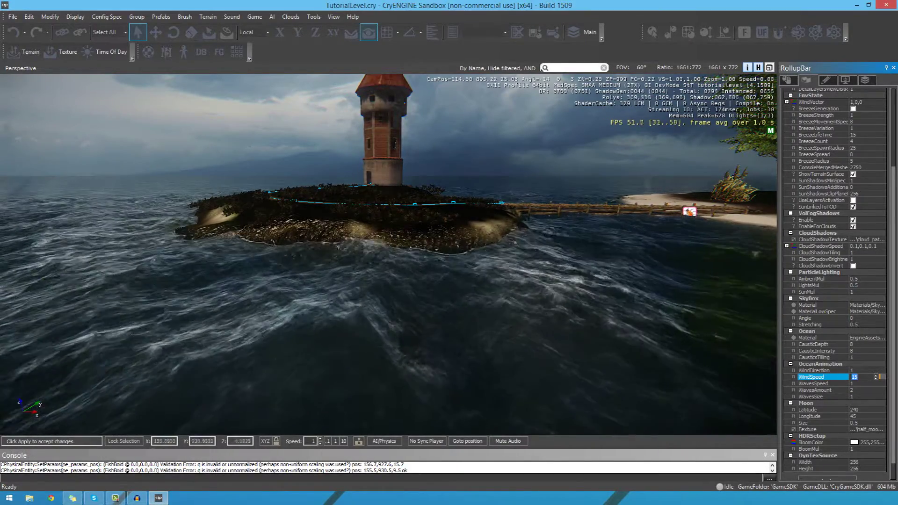
left_click(855, 390)
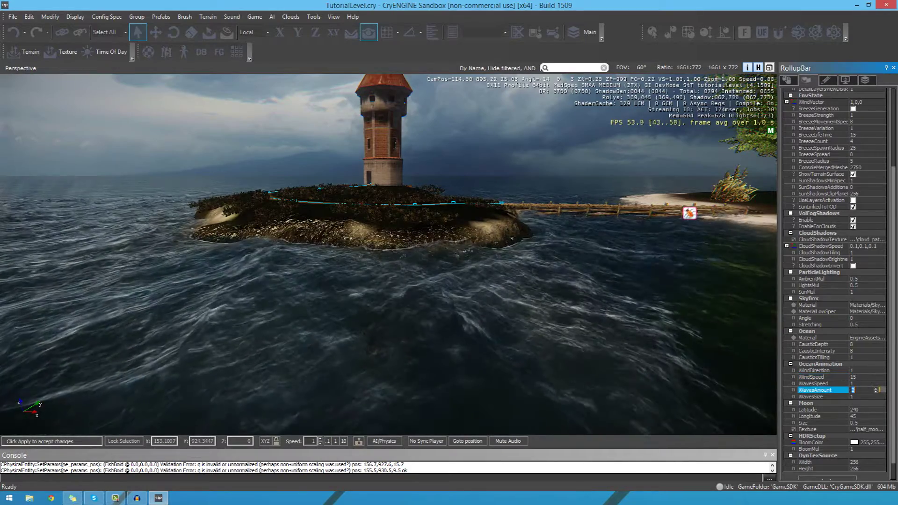
Bring up the Moon Latitude setting and survey the sky around the tower island and forested shore
left_click(856, 409)
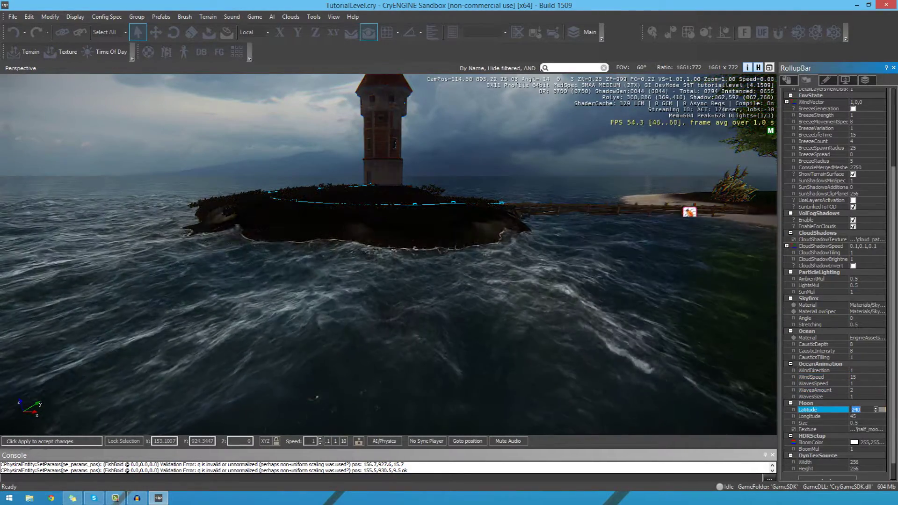
right_click_drag(389, 254, 721, 229)
key("s")
key("d")
mouse_move(867, 429)
key("w")
key("s")
key("w")
key("s")
key("d")
key("a")
key("w")
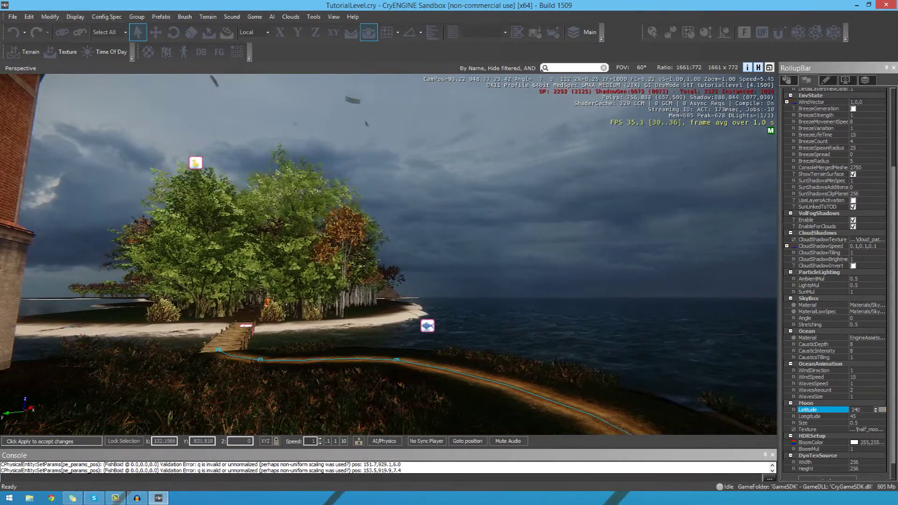
Try a Moon Longitude of 150, check the sky over the ocean and tower, and undo the change
left_click(856, 416)
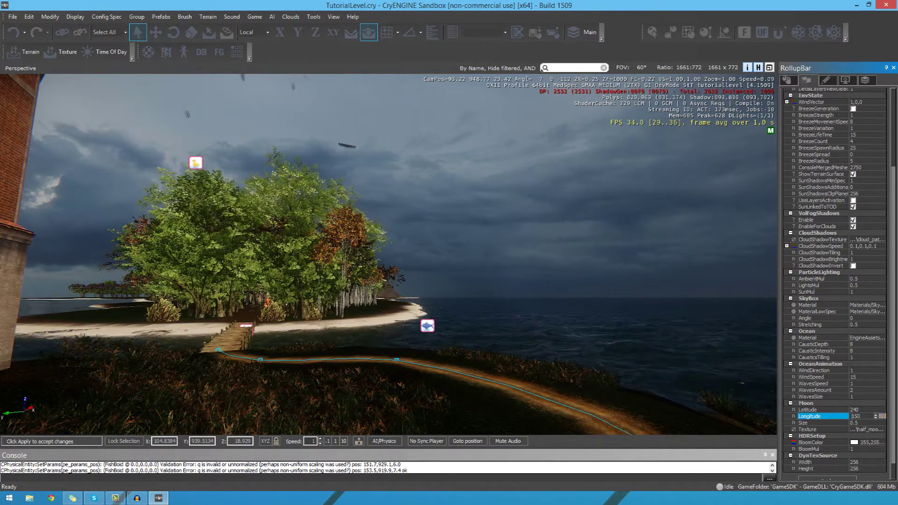
key("Return")
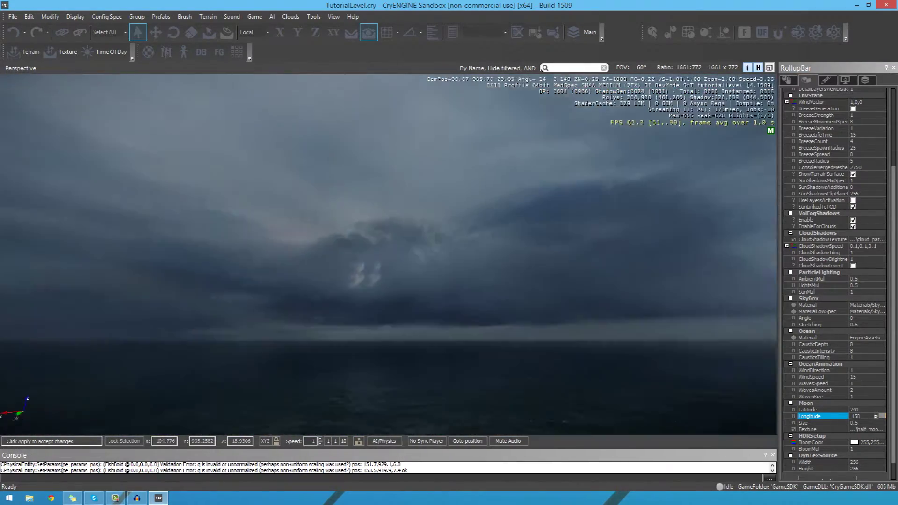
key("s")
right_click_drag(388, 254, 229, 318)
key("d")
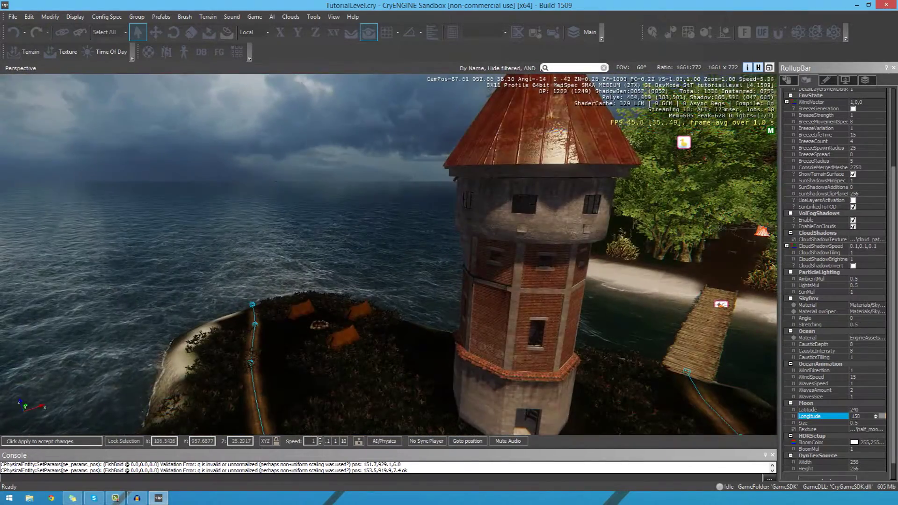
key("ctrl+z")
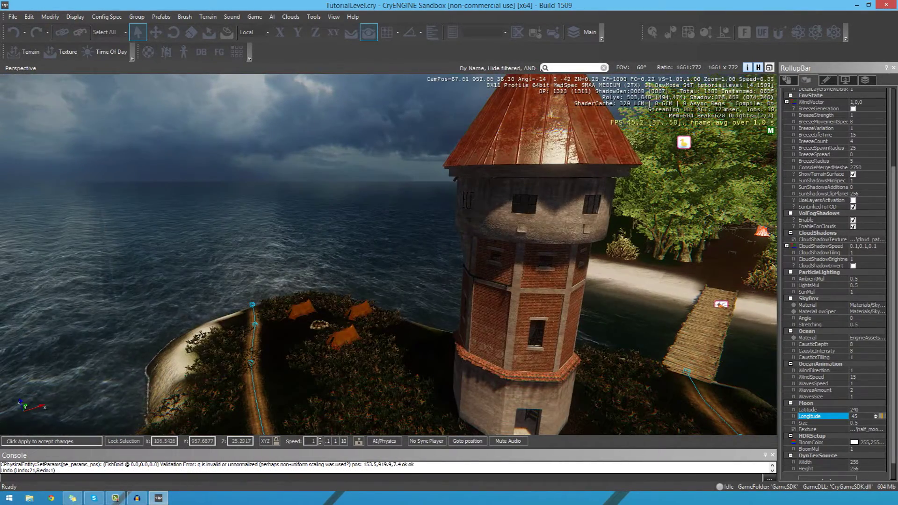
Preview the Moon texture and view the sky behind the water tower from the island path
key("w")
right_click_drag(389, 254, 321, 252)
key("s")
key("s")
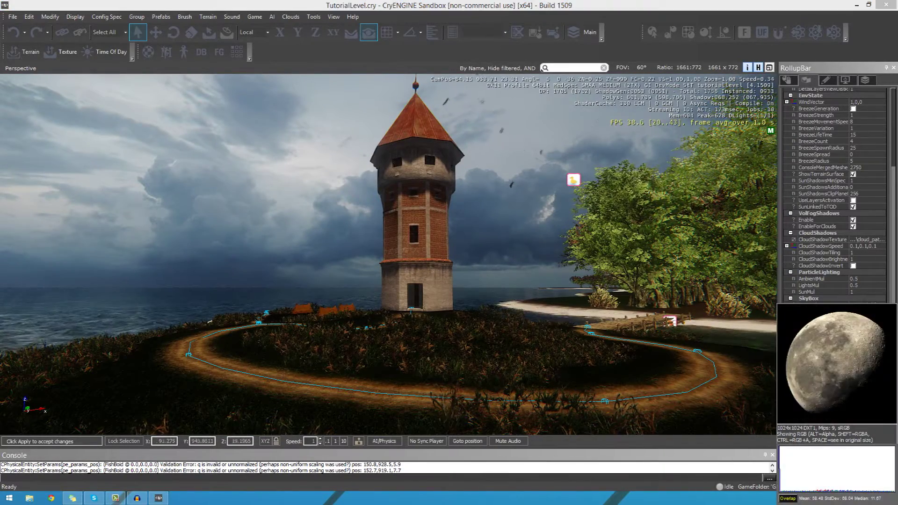
right_click_drag(421, 253, 383, 262)
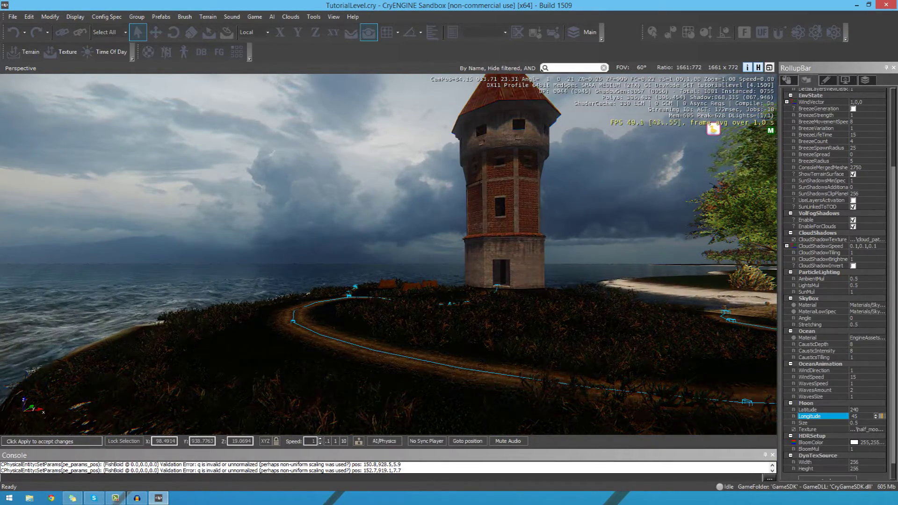
Survey the sky beside the water tower and review the Moon Latitude and Longitude settings
right_click_drag(421, 252, 372, 182)
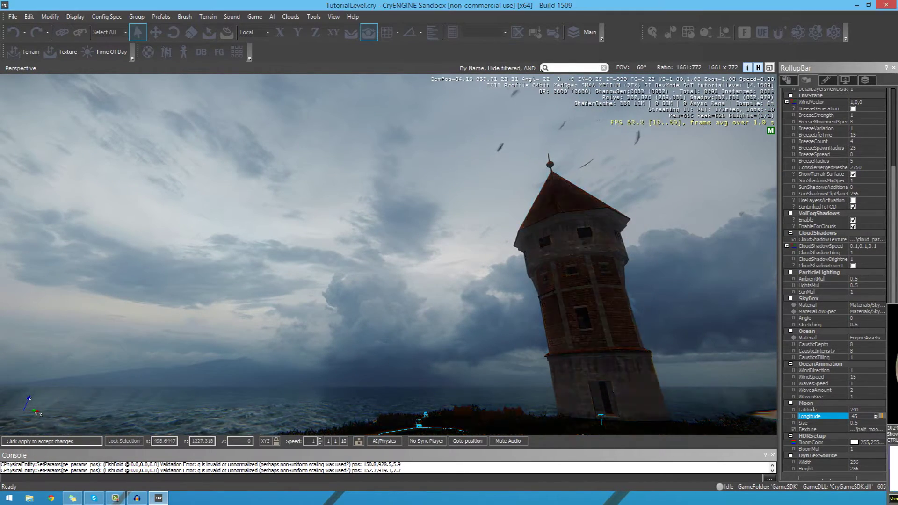
left_click(836, 410)
left_click(836, 416)
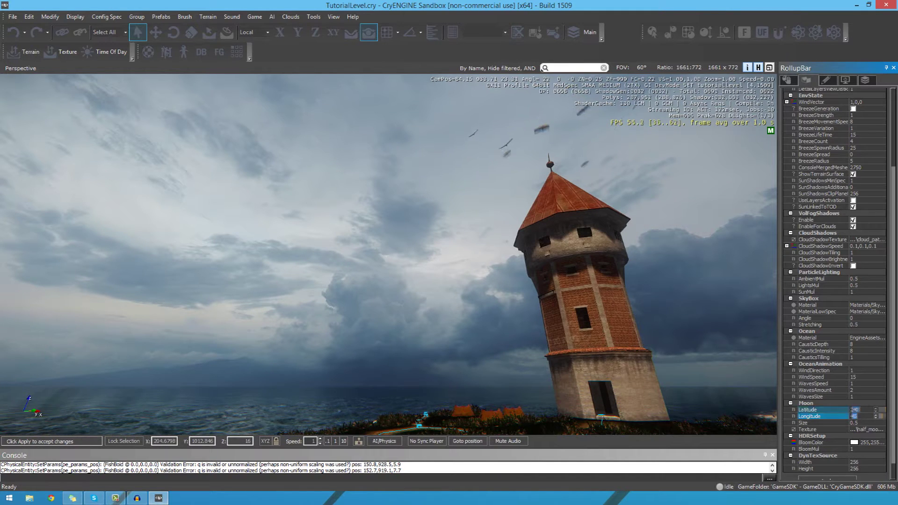
left_click(837, 409)
left_click_drag(892, 412, 892, 428)
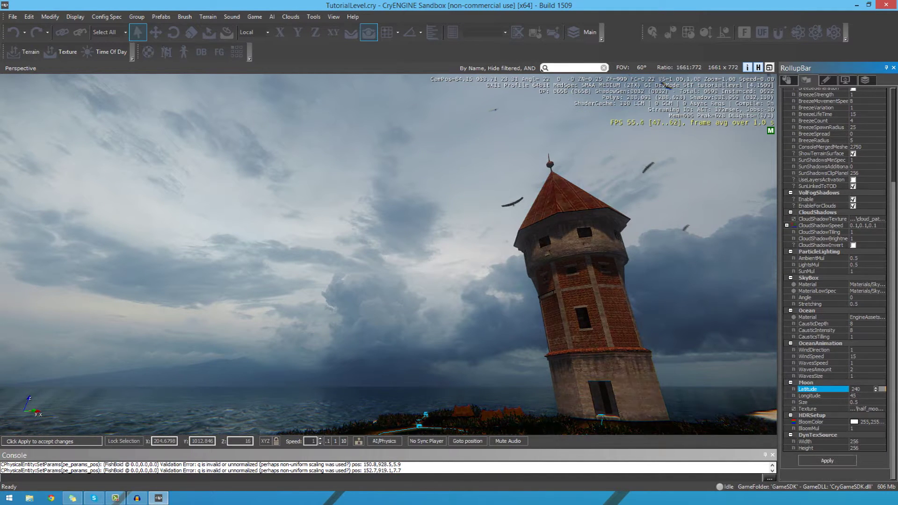
Set the HDRSetup BloomMul to 5 and view the glow on the forested island from the wooden bridge
left_click(836, 428)
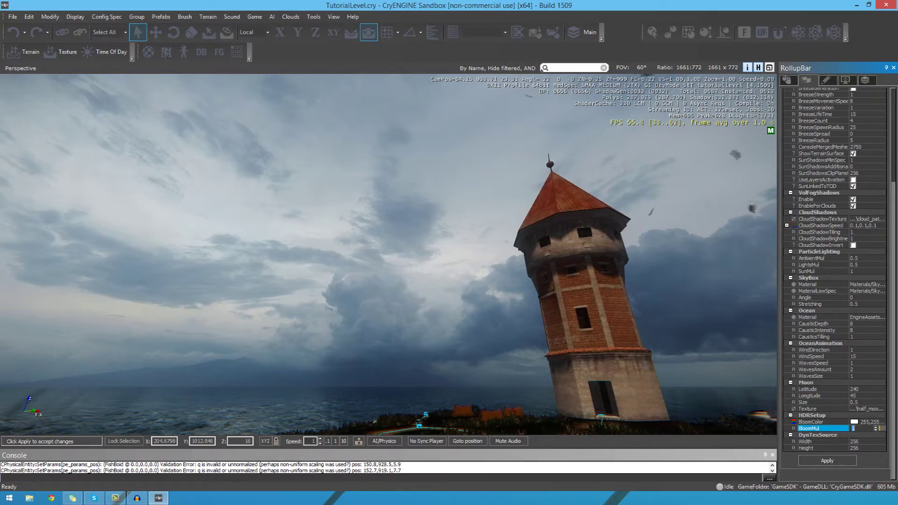
right_click_drag(388, 254, 660, 323)
key("w")
key("w")
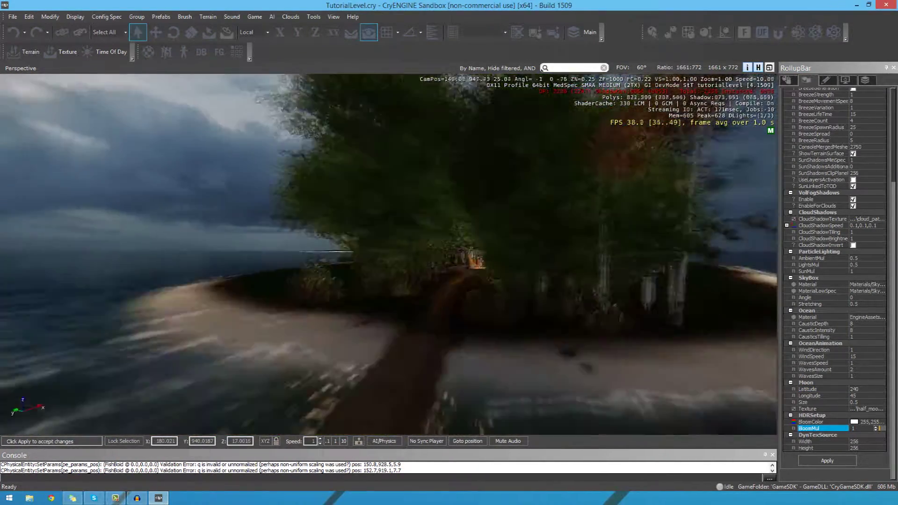
key("w")
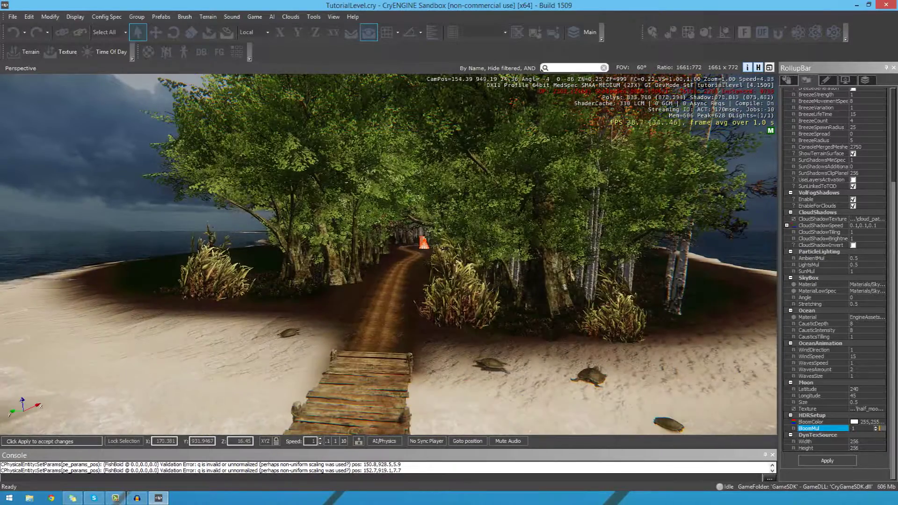
left_click(853, 428)
type("5")
key("Return")
right_click_drag(388, 254, 406, 246)
key("d")
key("s")
key("w")
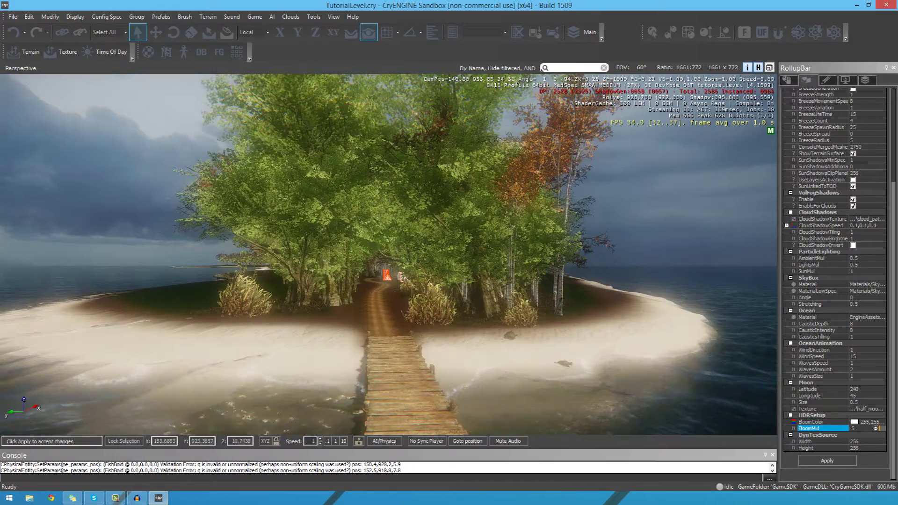
Inspect the bloom effect up close on the birch trees and along the sandy shore
double_click(854, 428)
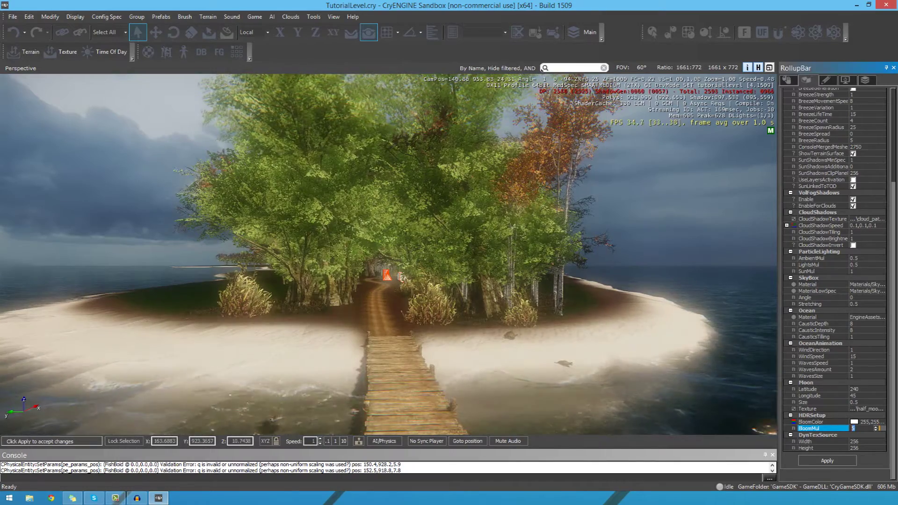
key("Return")
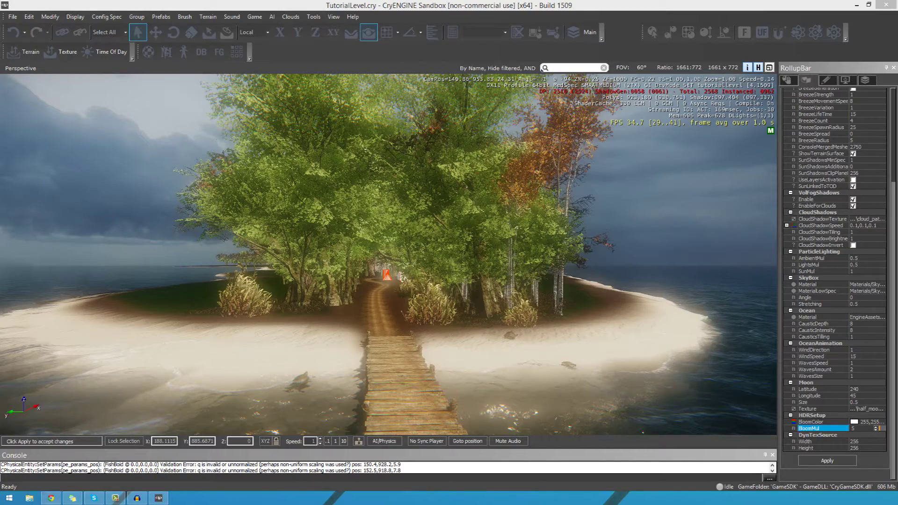
mouse_move(388, 254)
right_mouse_down()
mouse_move(609, 254)
mouse_move(356, 255)
mouse_move(388, 254)
right_mouse_up()
key("w")
key("s")
key("w")
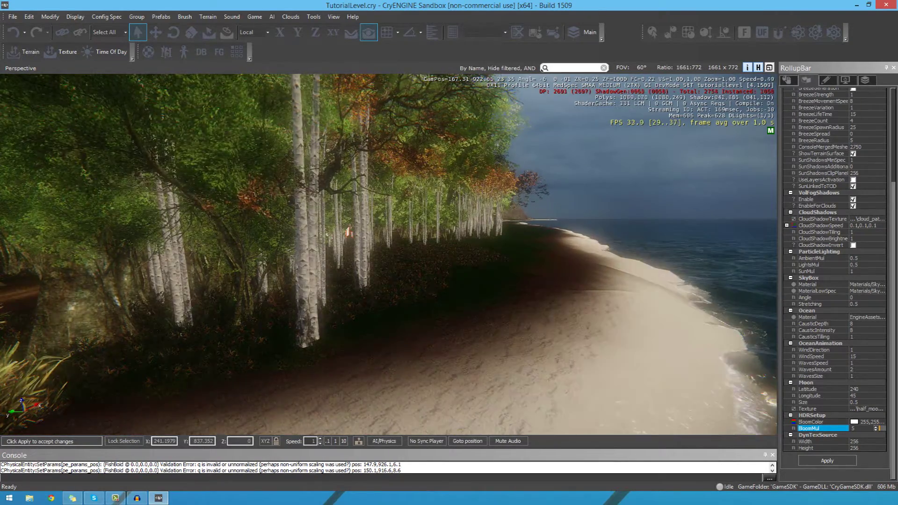
Set BloomMul to 15 and compare the bloom over the beach, the tower island and the forested island
left_click(859, 428)
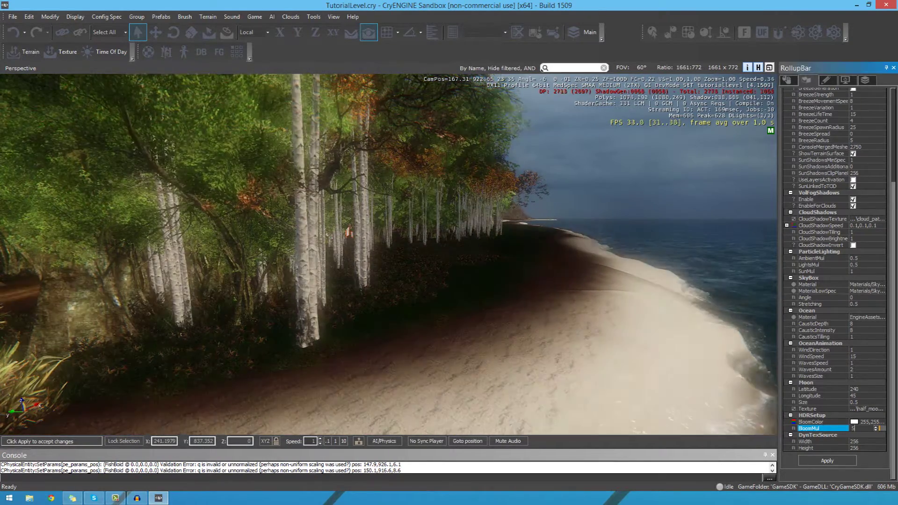
type("15")
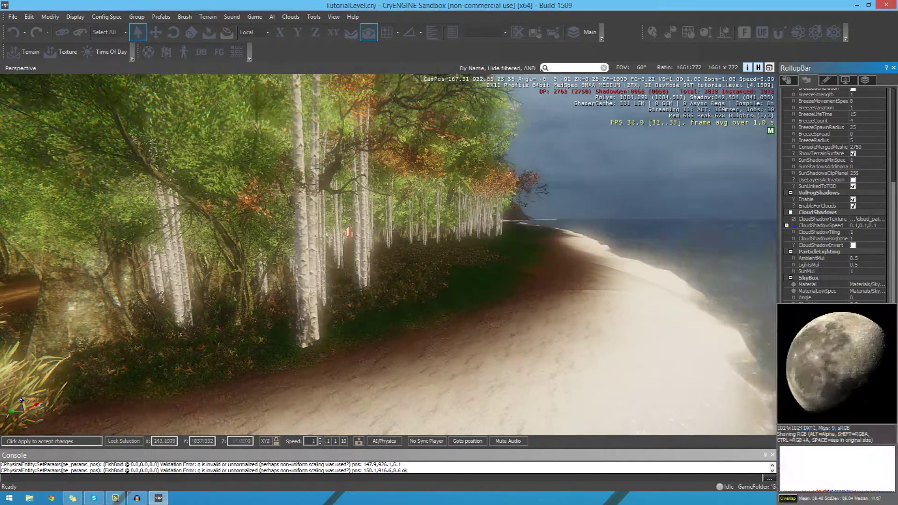
type("s")
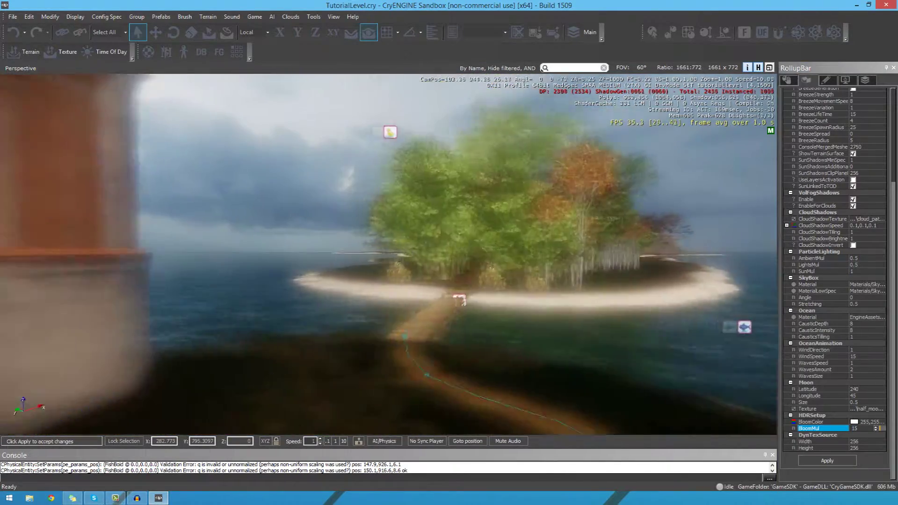
type("s")
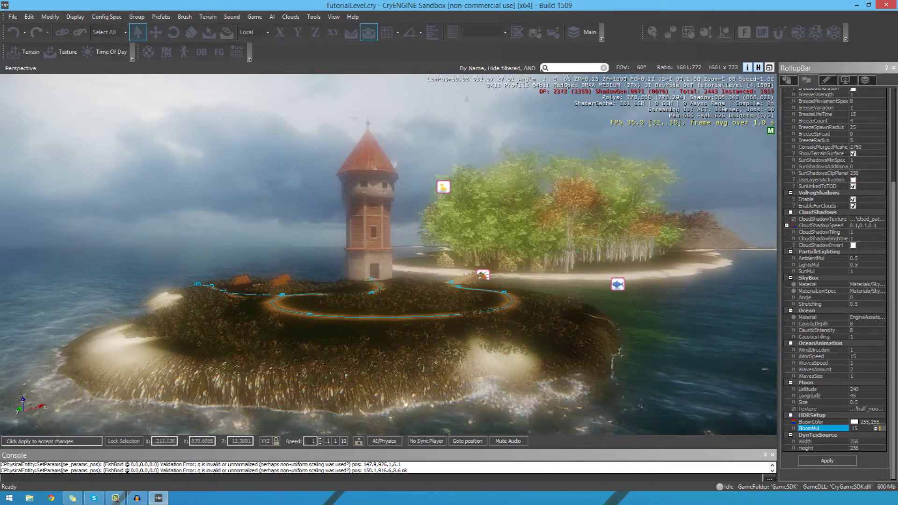
type("ww")
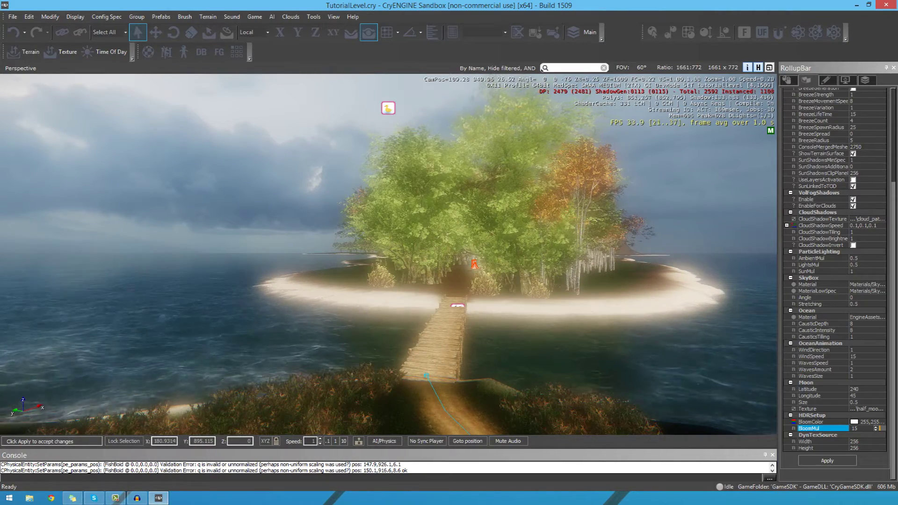
Try green, orange and pink tints for the HDRSetup BloomColor, and cancel the colour change
left_click(871, 422)
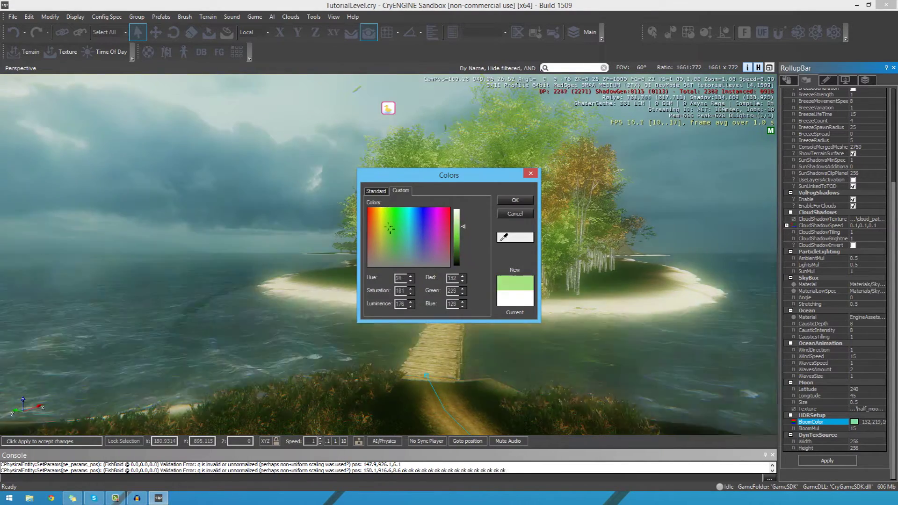
left_click(376, 213)
left_click_drag(376, 213, 377, 211)
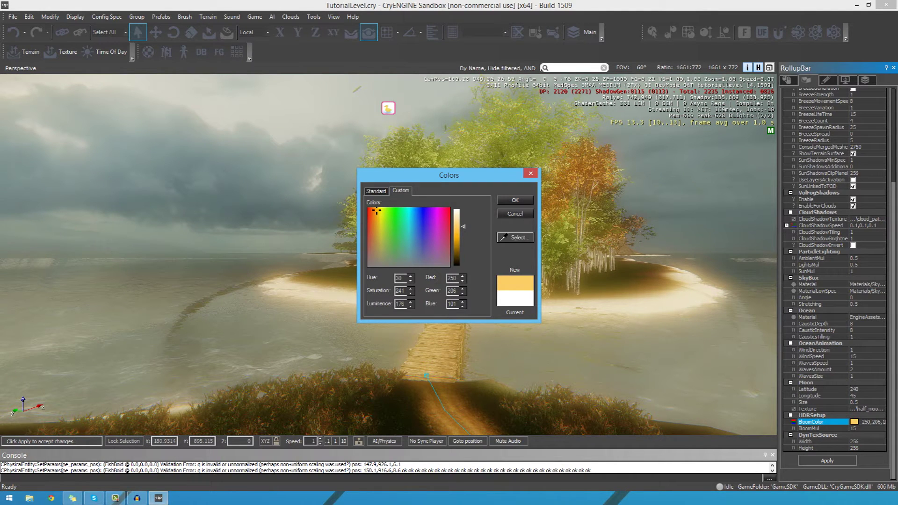
left_click(442, 209)
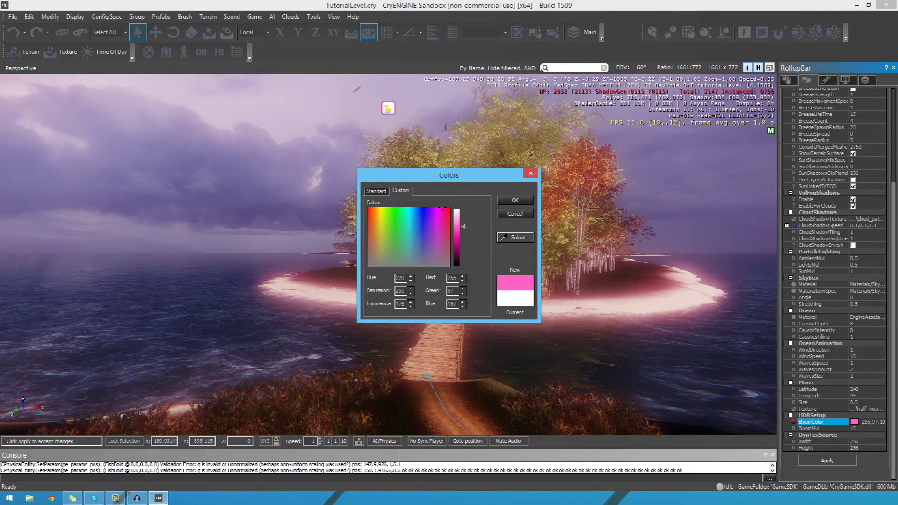
left_click(515, 213)
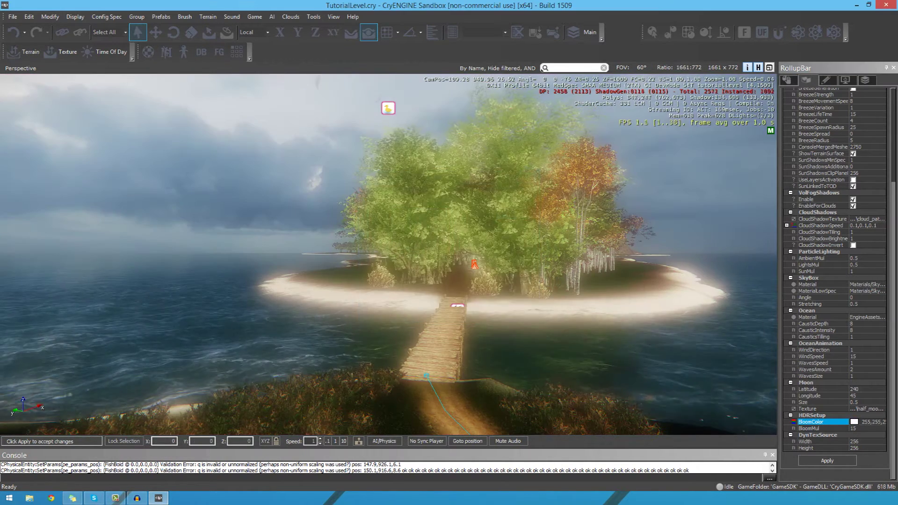
Set BloomMul to 1 and view the tower island and forested island from over the ocean
mouse_move(866, 408)
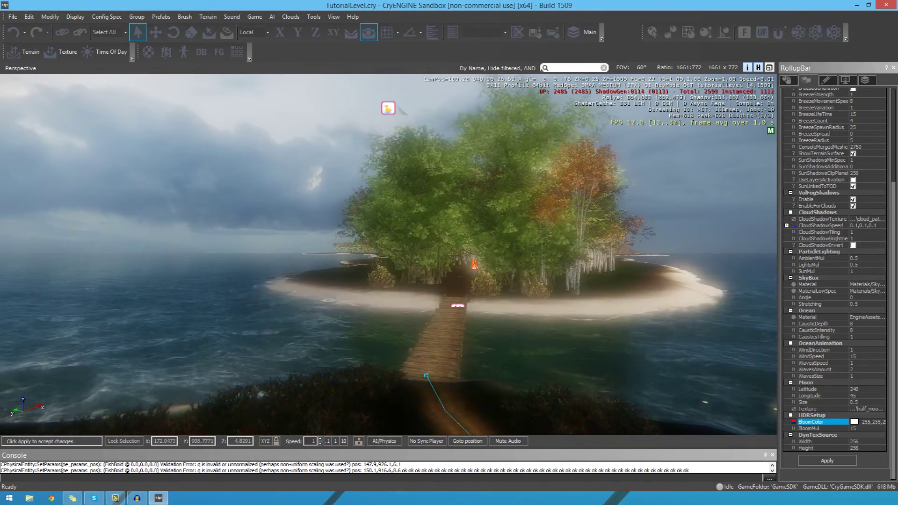
left_click(862, 428)
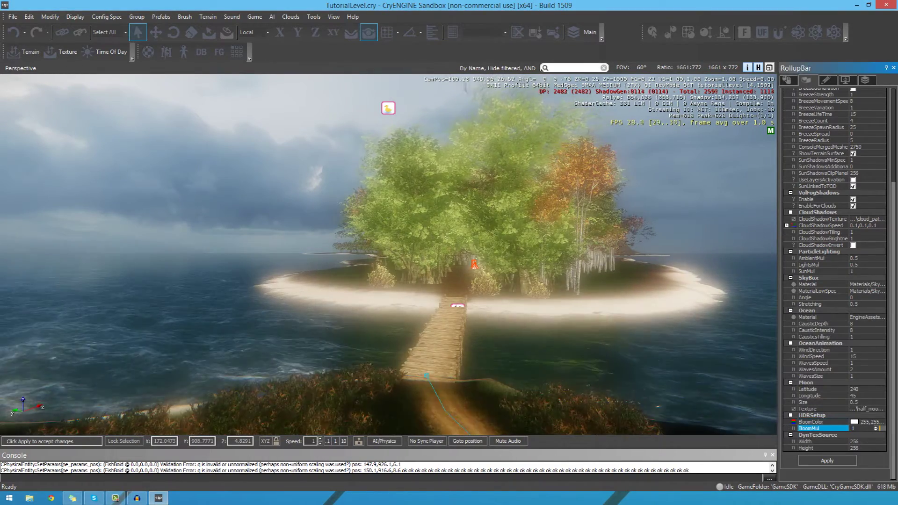
type("1")
key("Return")
key("d")
right_click_drag(389, 254, 225, 254)
key("a")
key("d")
key("w")
key("s")
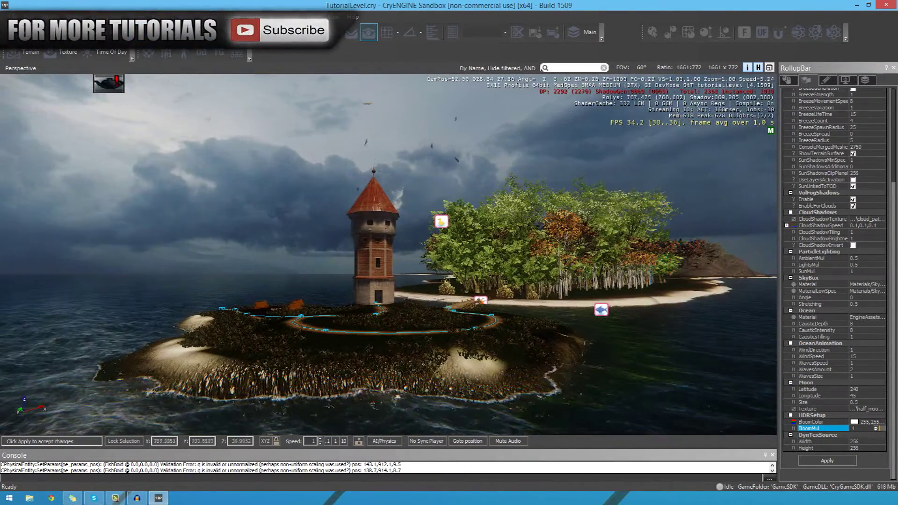